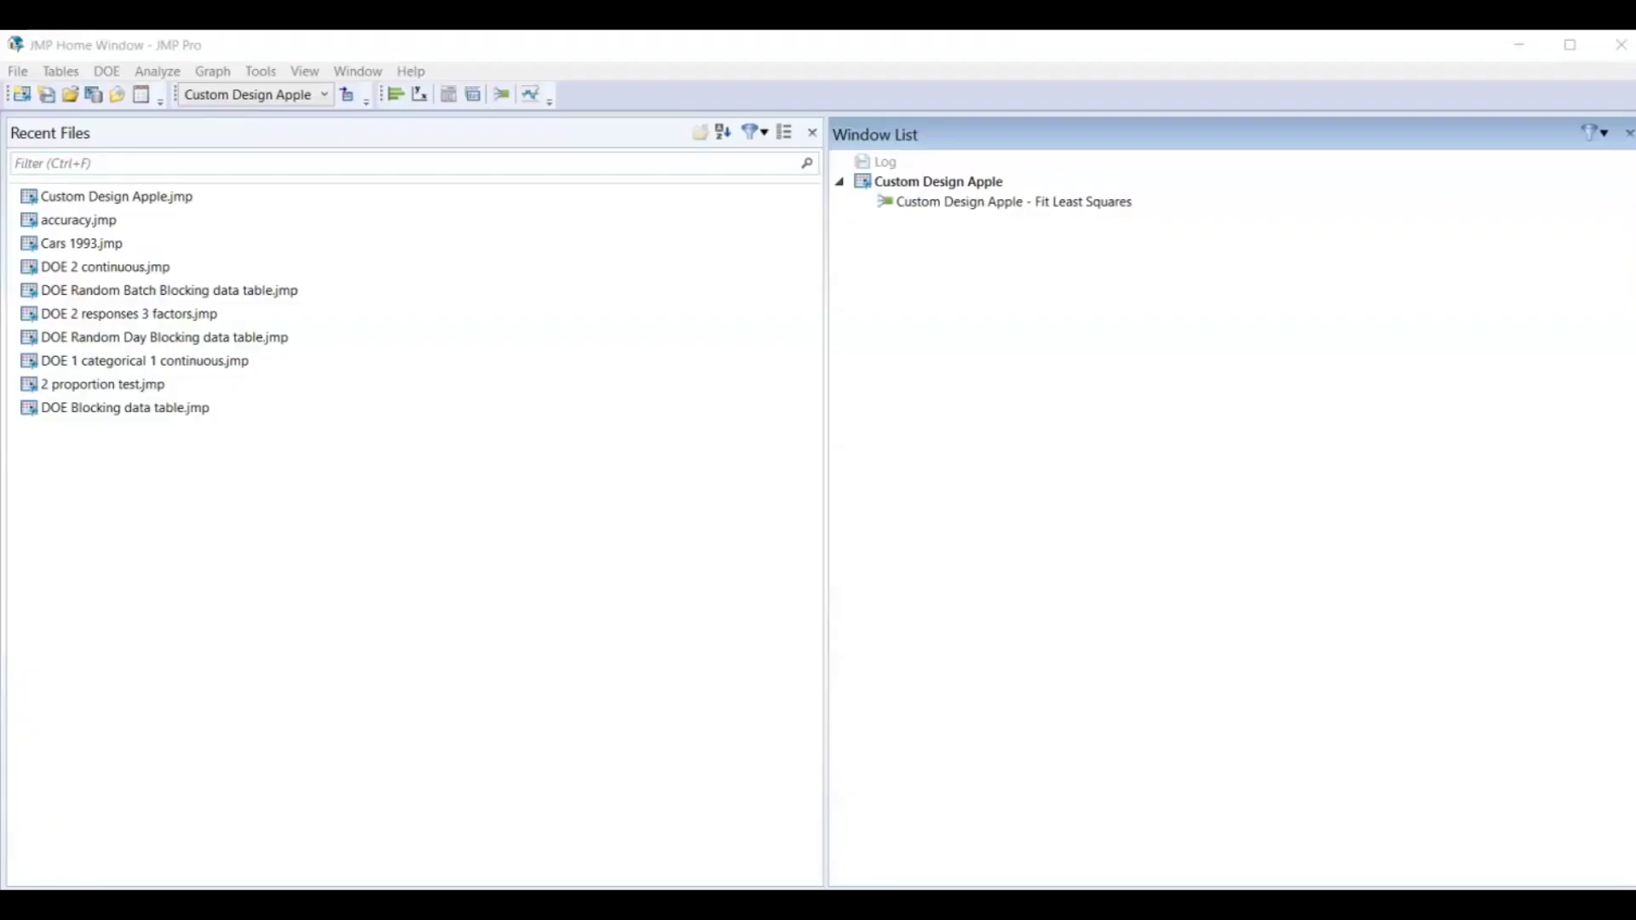
Start a new DOE Custom Design and move its window into place.
{"action": "left_click", "coordinate": [650, 264]}
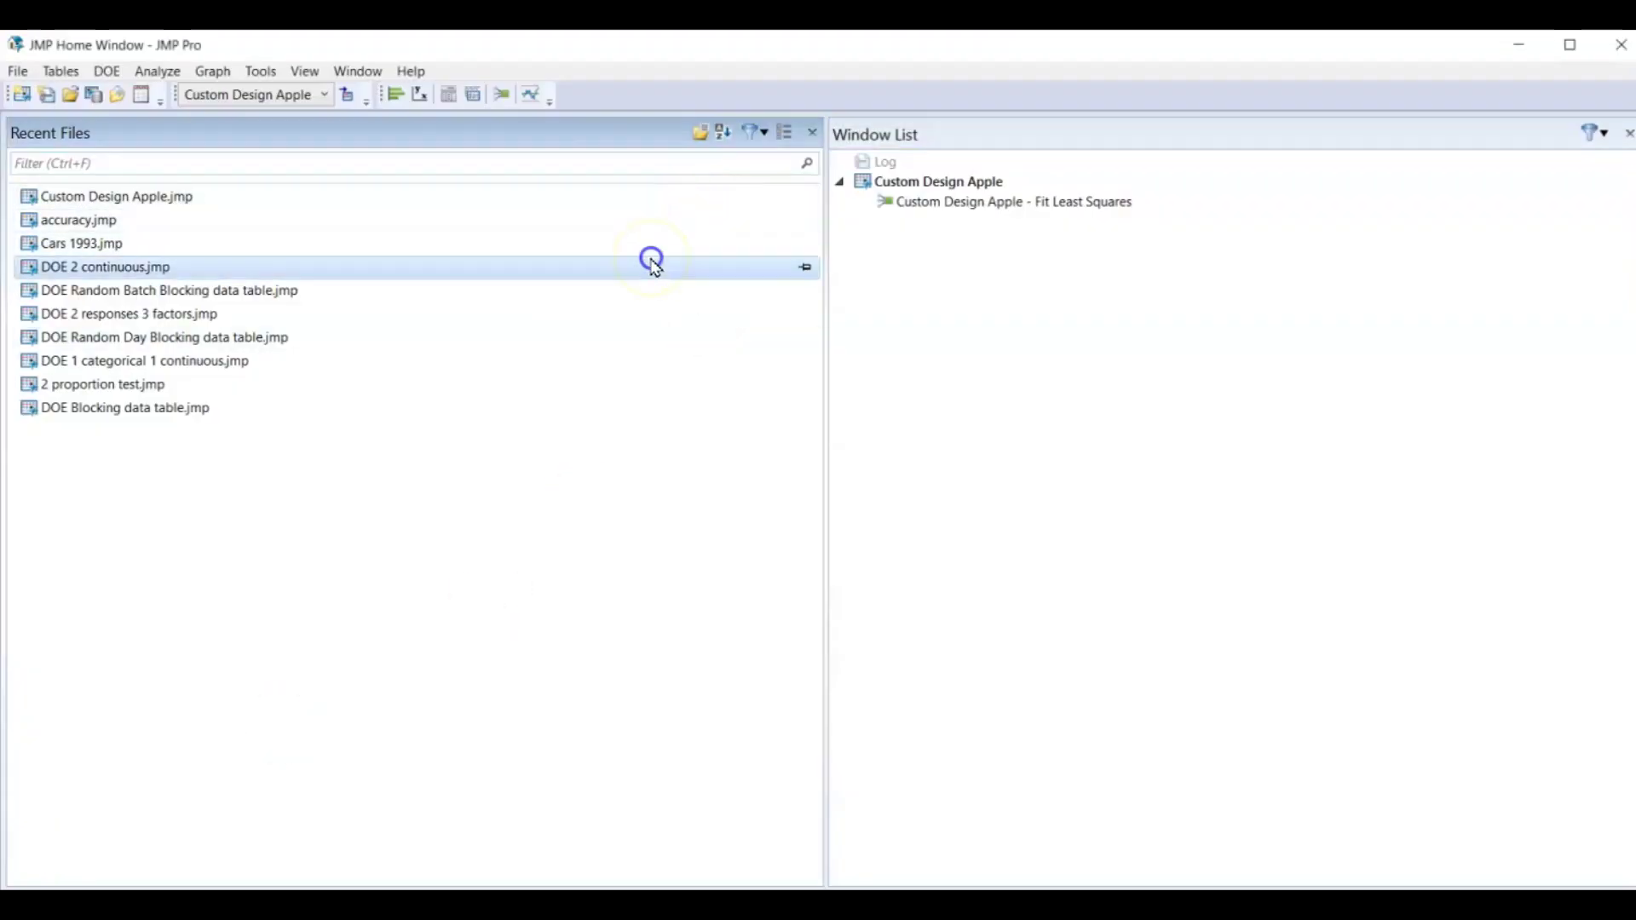
{"action": "left_click", "coordinate": [108, 74]}
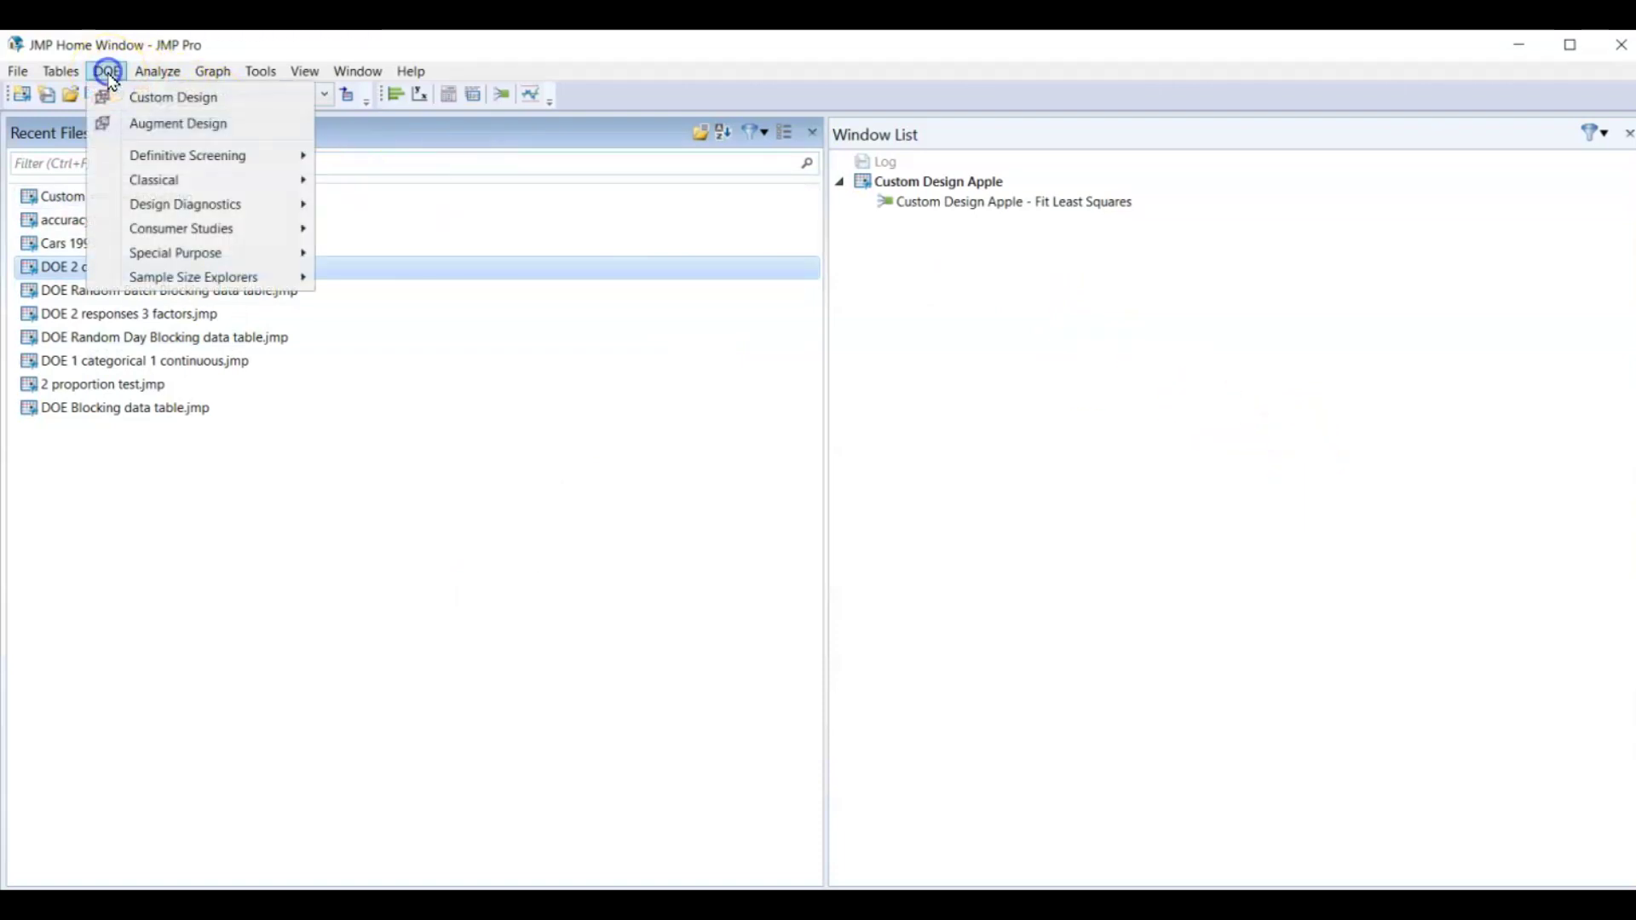
{"action": "left_click", "coordinate": [171, 103]}
{"action": "left_click_drag", "start_coordinate": [992, 328], "coordinate": [656, 207]}
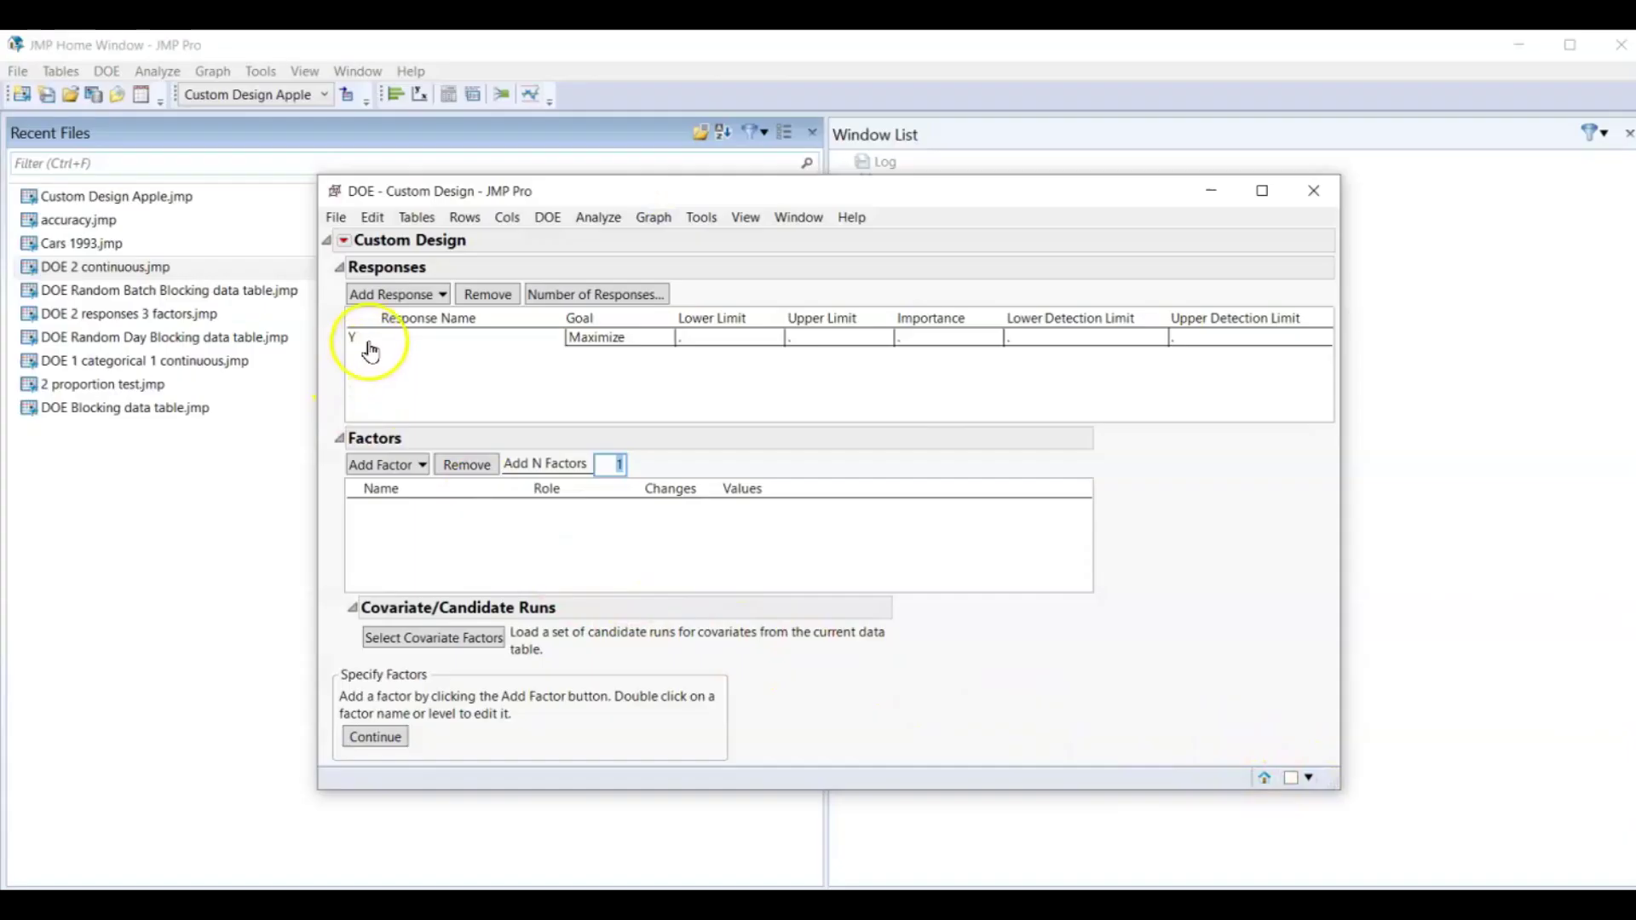
Rename the default response Y to Quantity, keeping its goal at Maximize.
{"action": "left_click", "coordinate": [370, 349]}
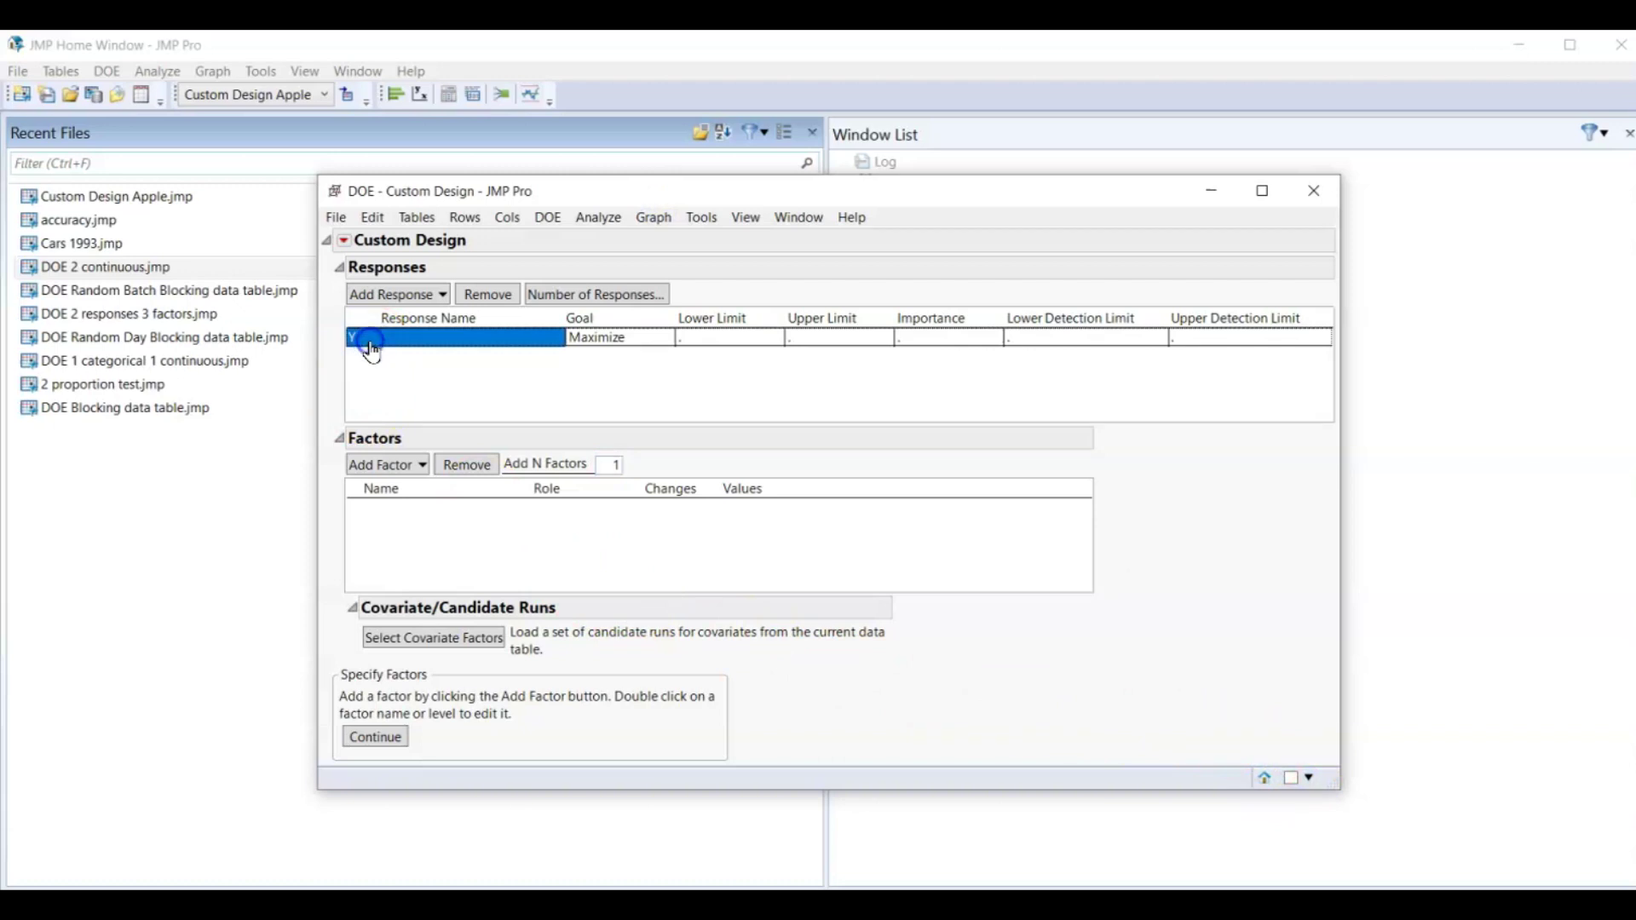
{"action": "left_click", "coordinate": [372, 340]}
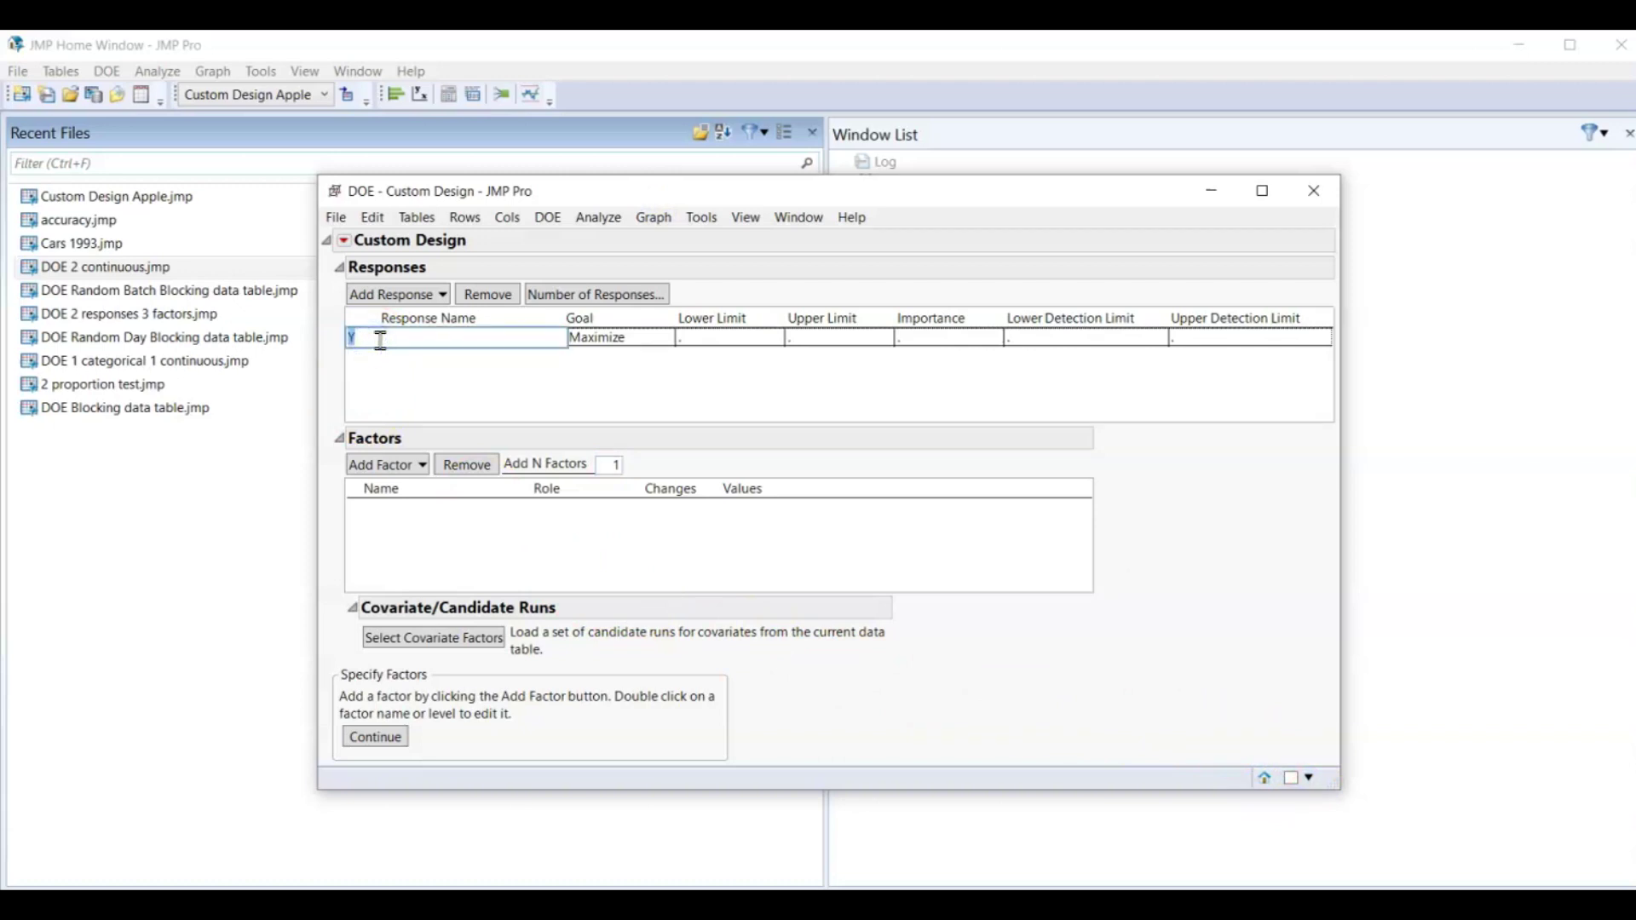
{"action": "type", "text": "Quantity"}
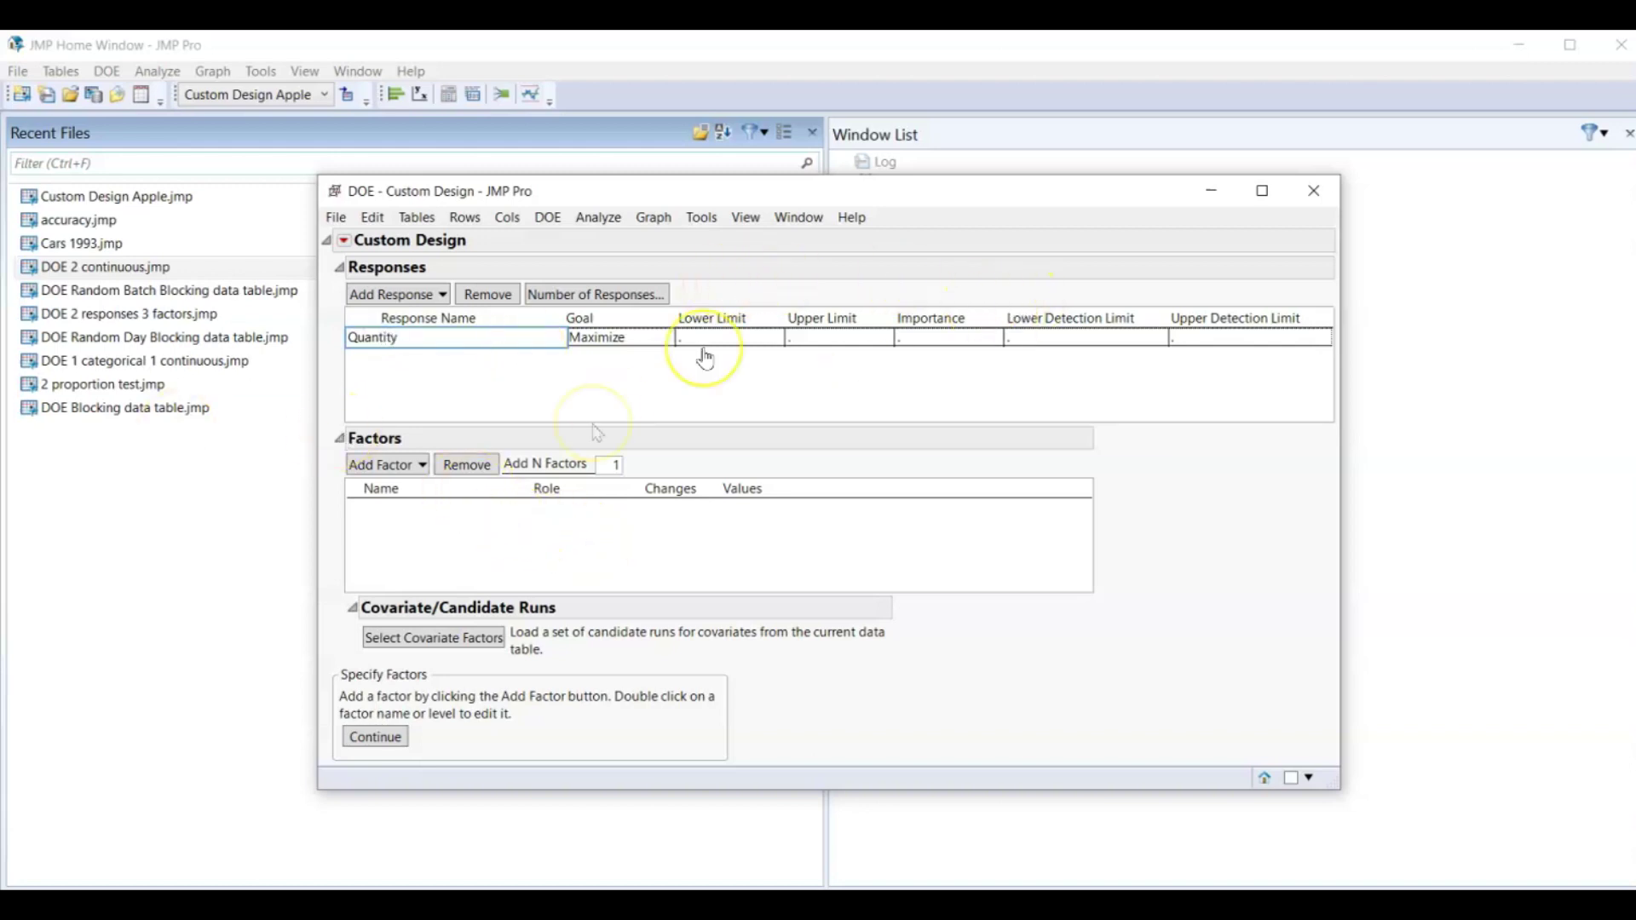
{"action": "left_click", "coordinate": [641, 336]}
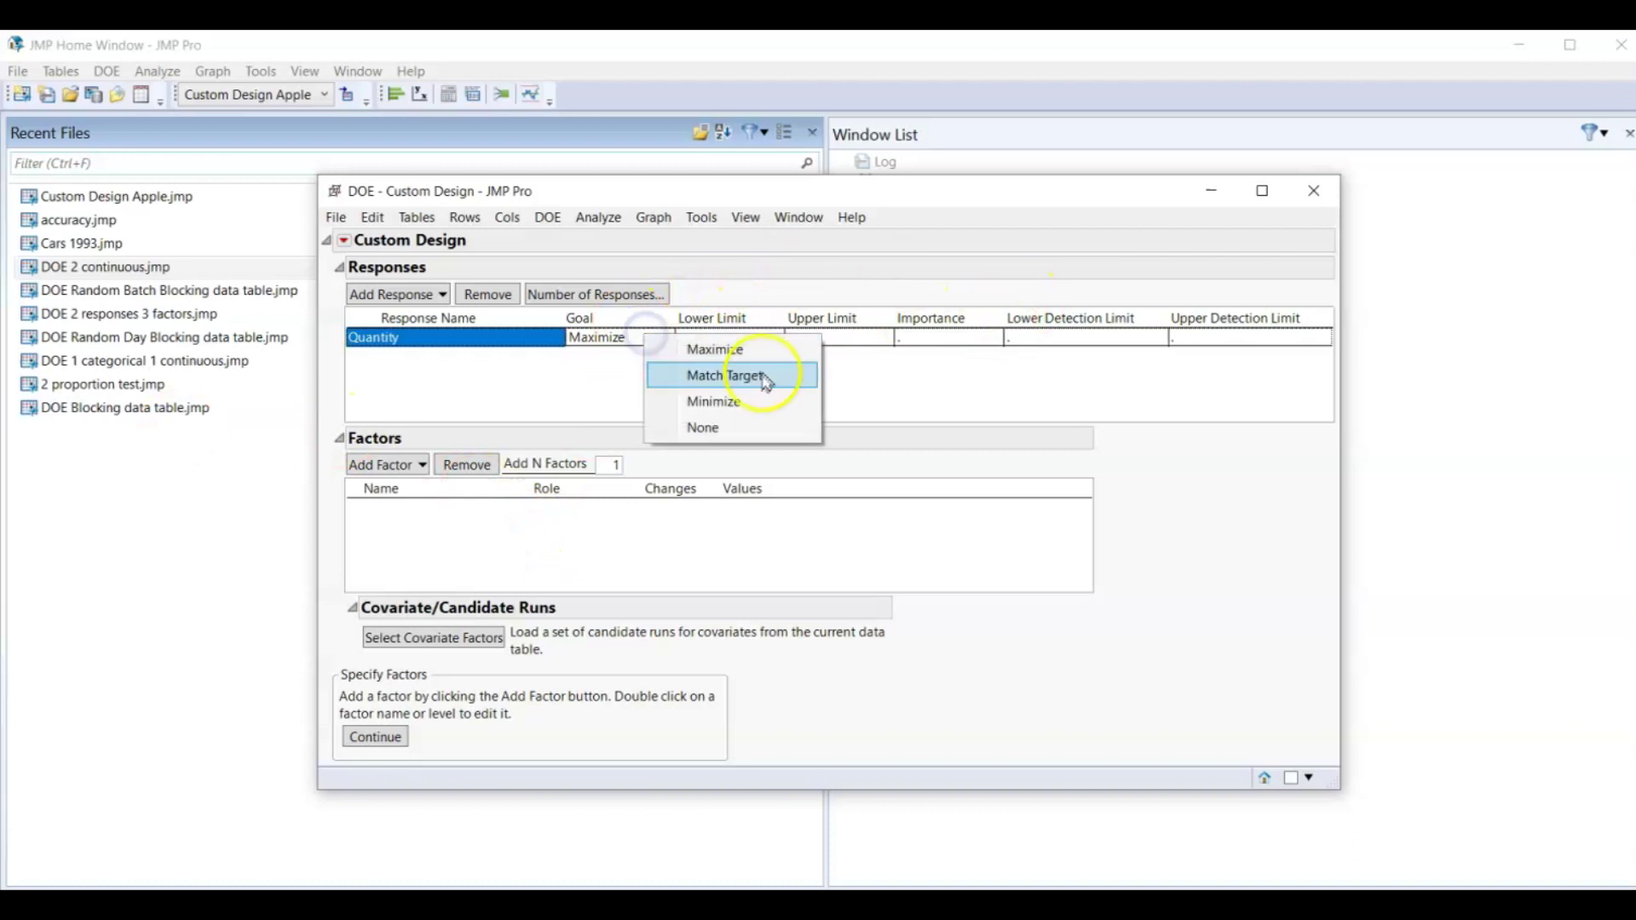
{"action": "left_click", "coordinate": [734, 349]}
{"action": "left_click", "coordinate": [410, 368]}
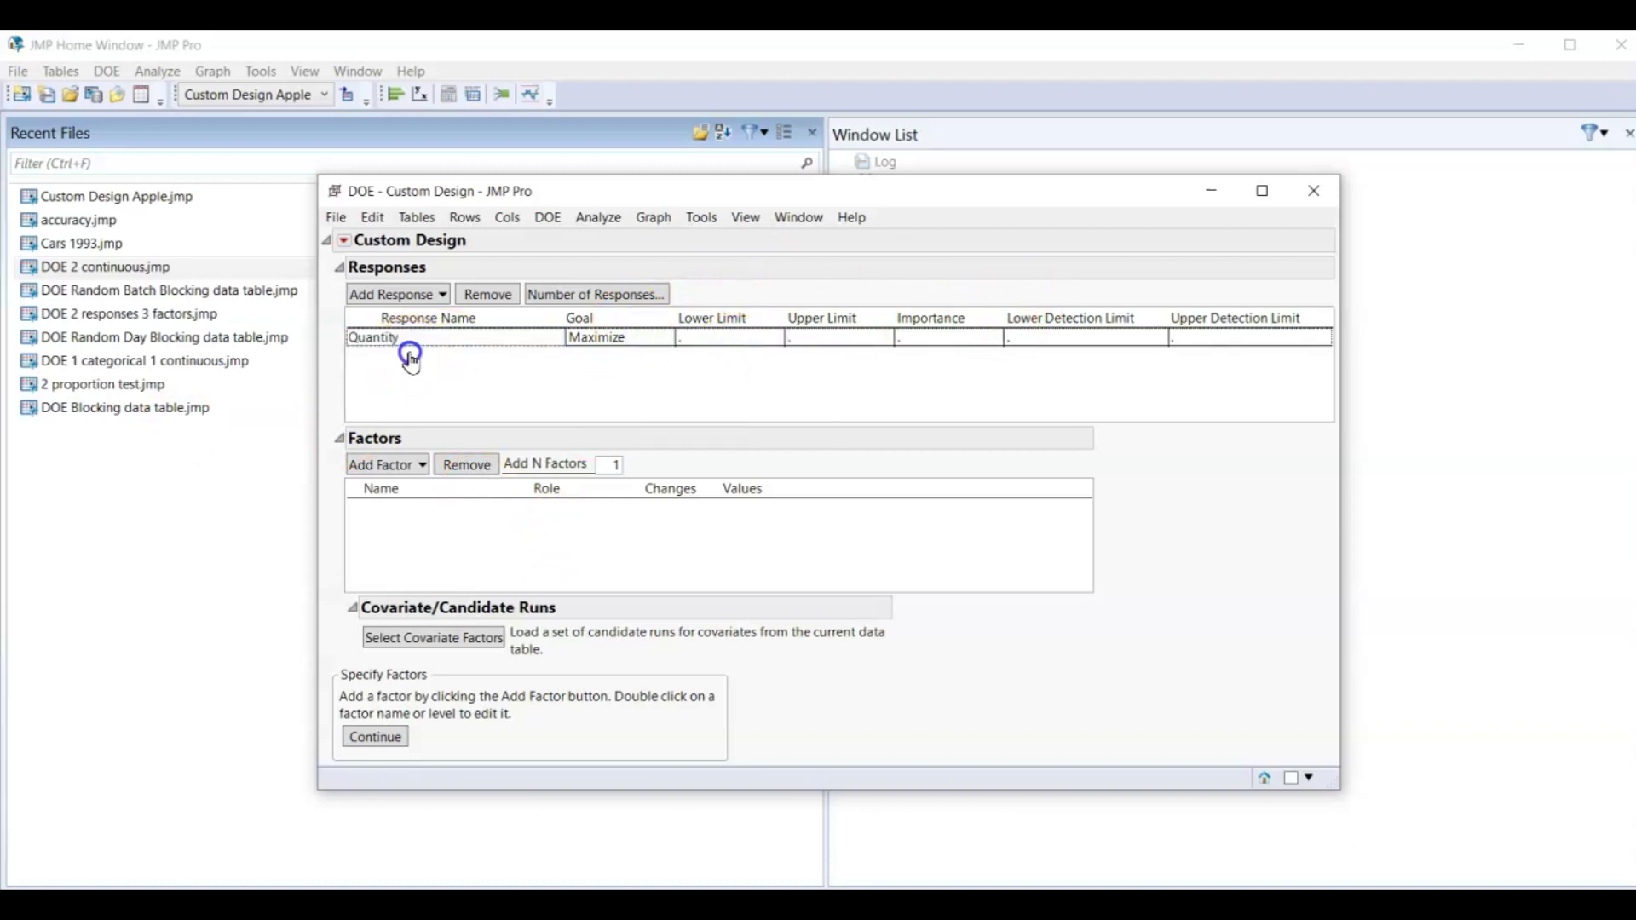
Add a second Maximize response named Size.
{"action": "left_click", "coordinate": [429, 294]}
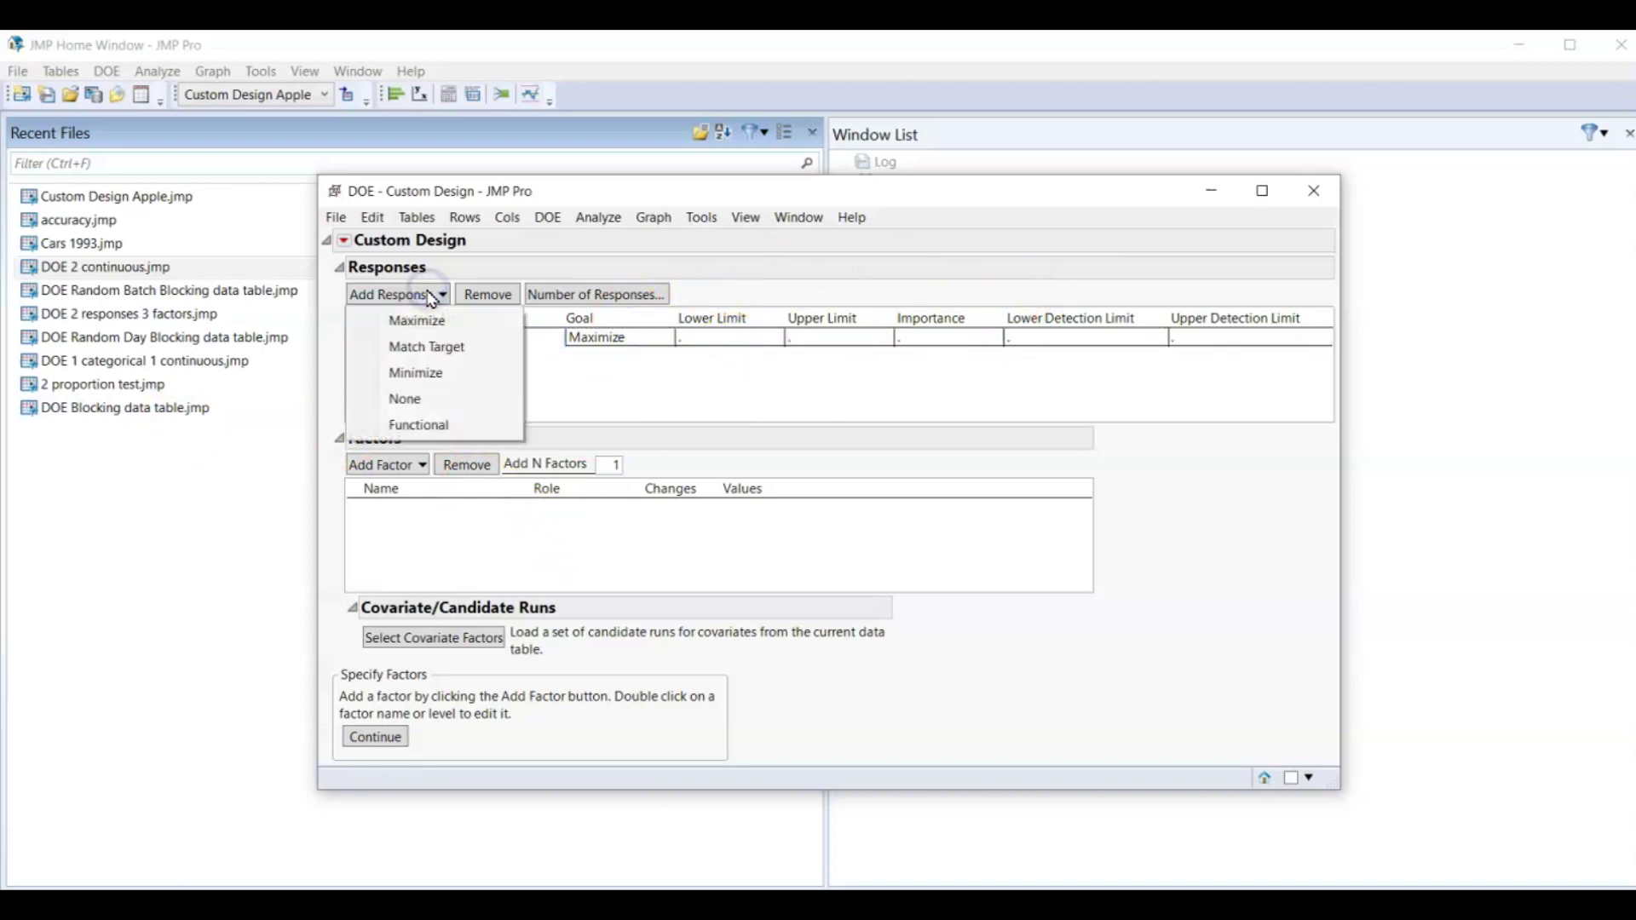
{"action": "left_click", "coordinate": [428, 322]}
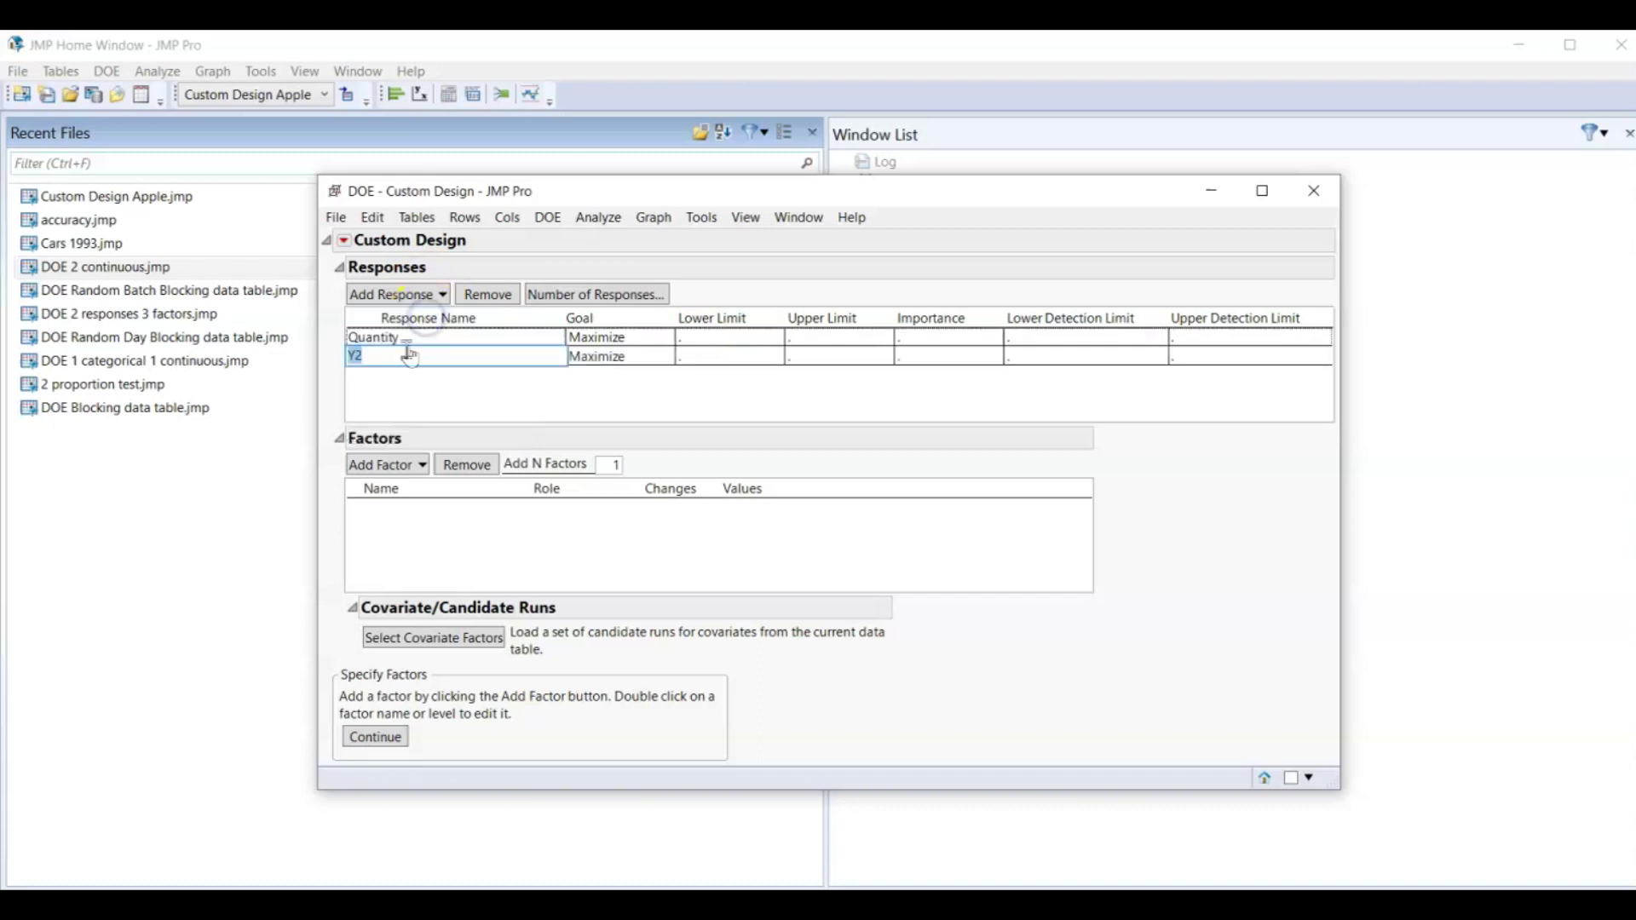
{"action": "type", "text": "Size"}
{"action": "left_click", "coordinate": [629, 356]}
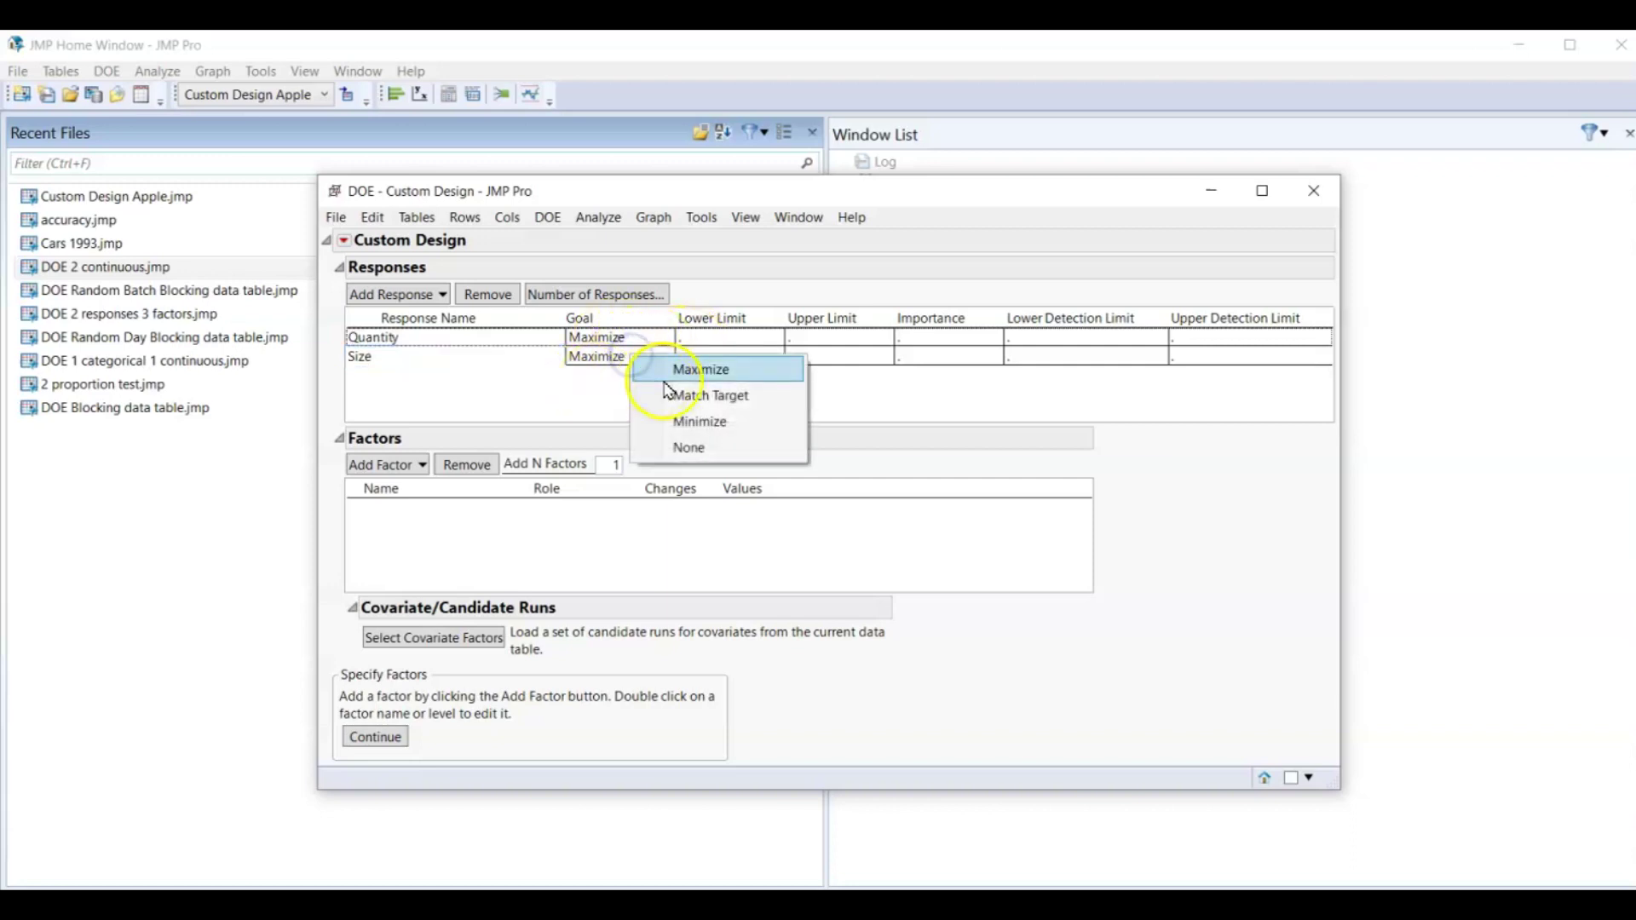
{"action": "left_click", "coordinate": [693, 369]}
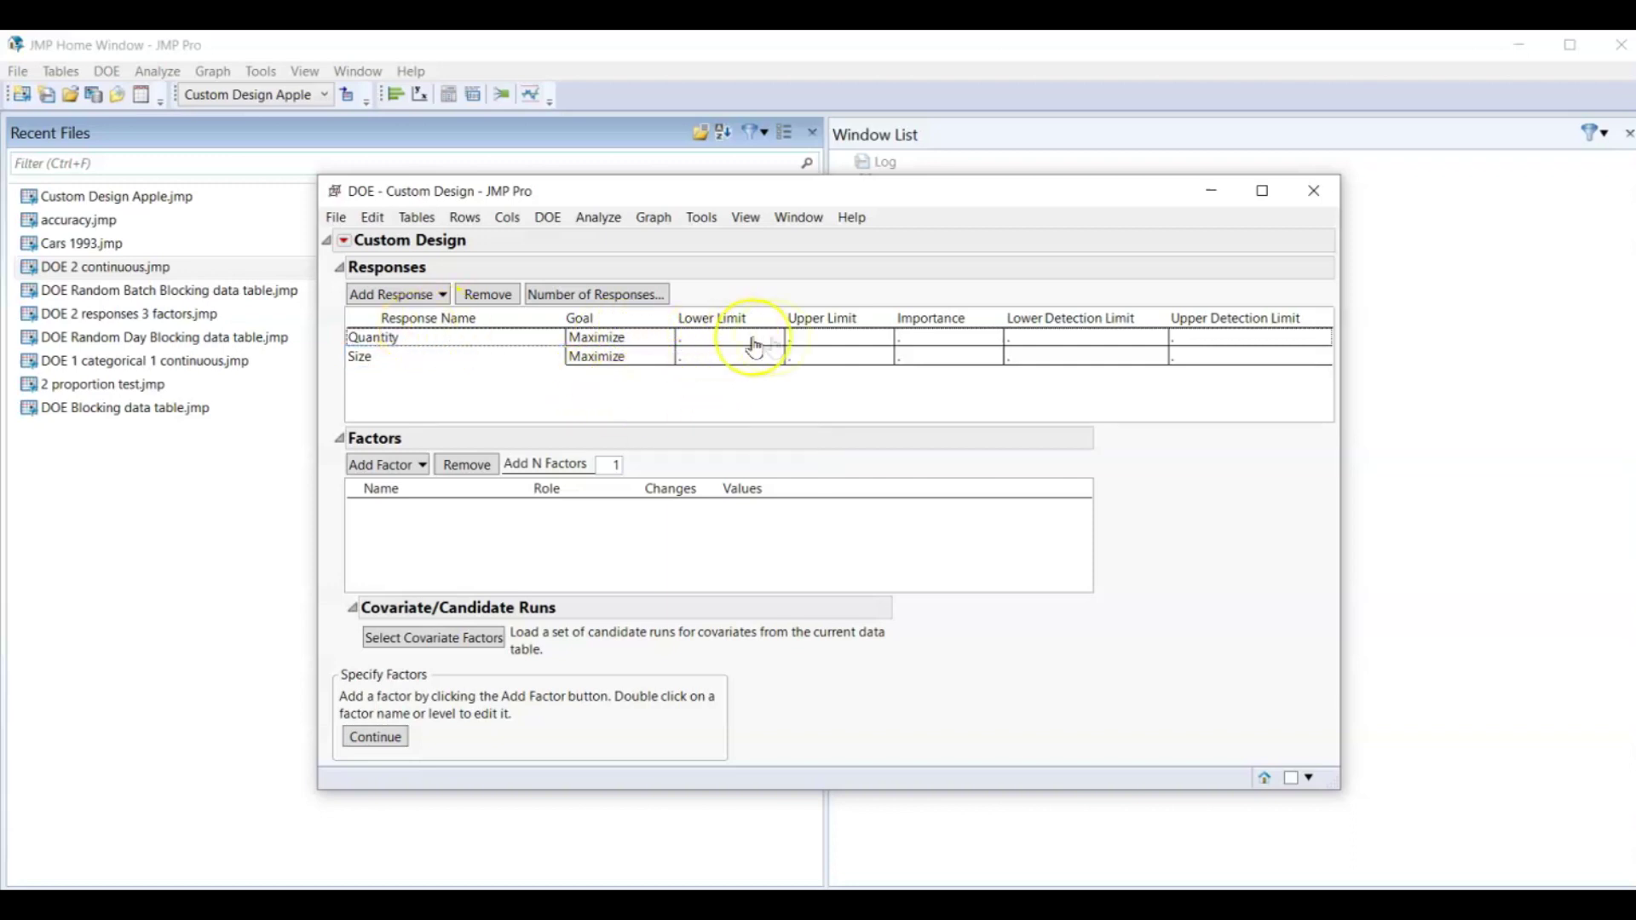
Set the importance of Quantity to 1 and Size to 2.
{"action": "left_click", "coordinate": [940, 341]}
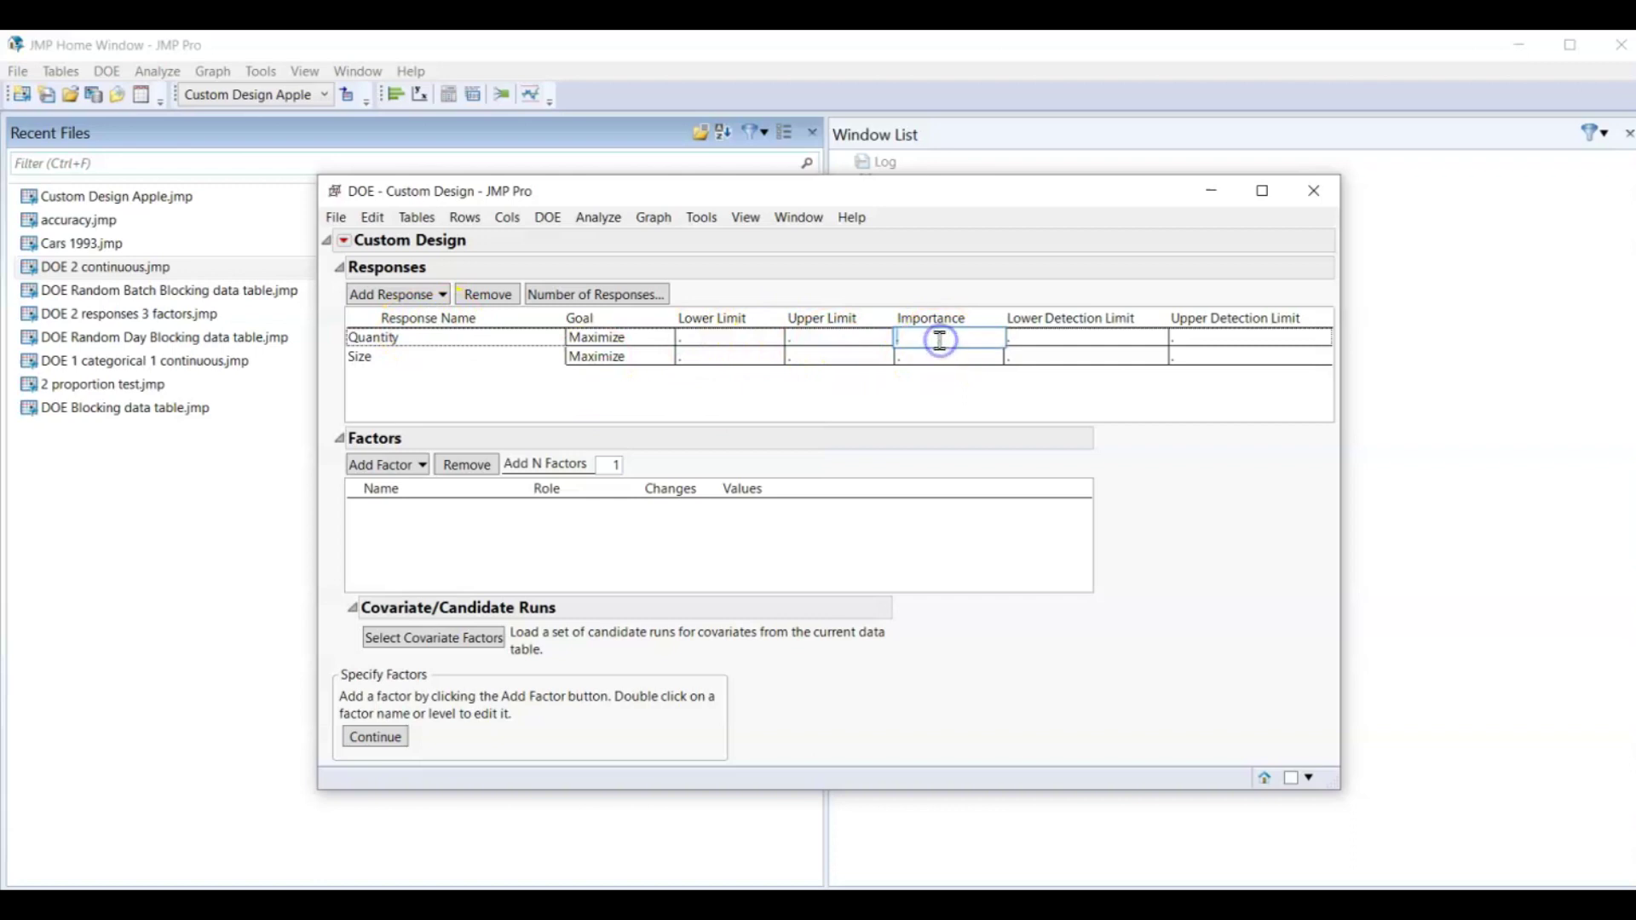
{"action": "type", "text": "1"}
{"action": "left_click", "coordinate": [944, 354]}
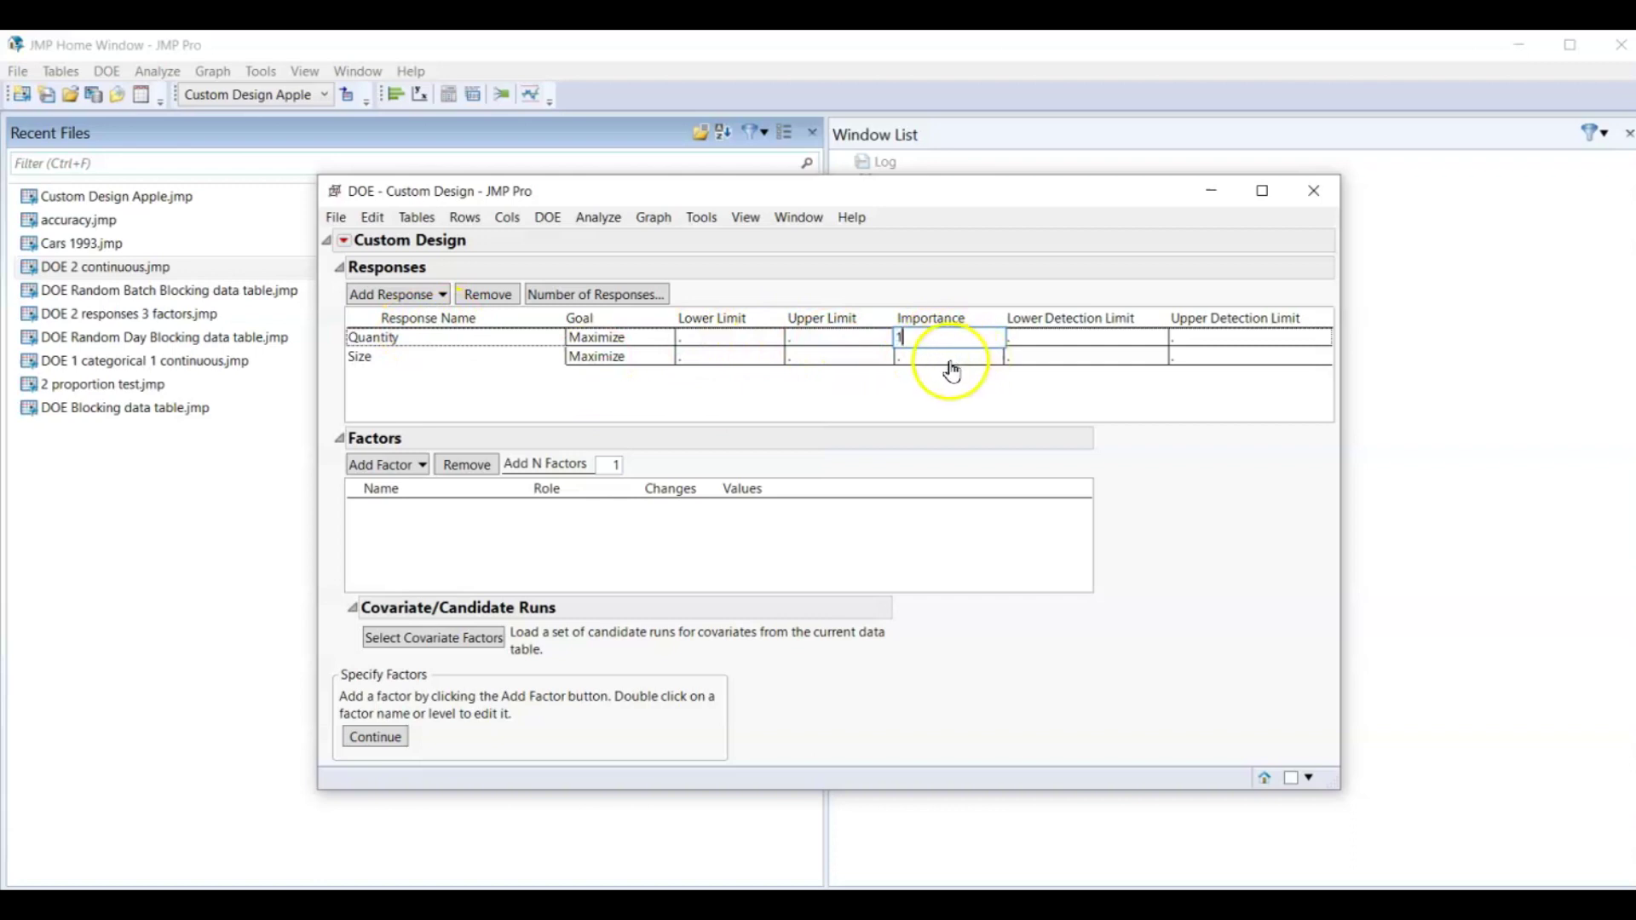
{"action": "type", "text": "2"}
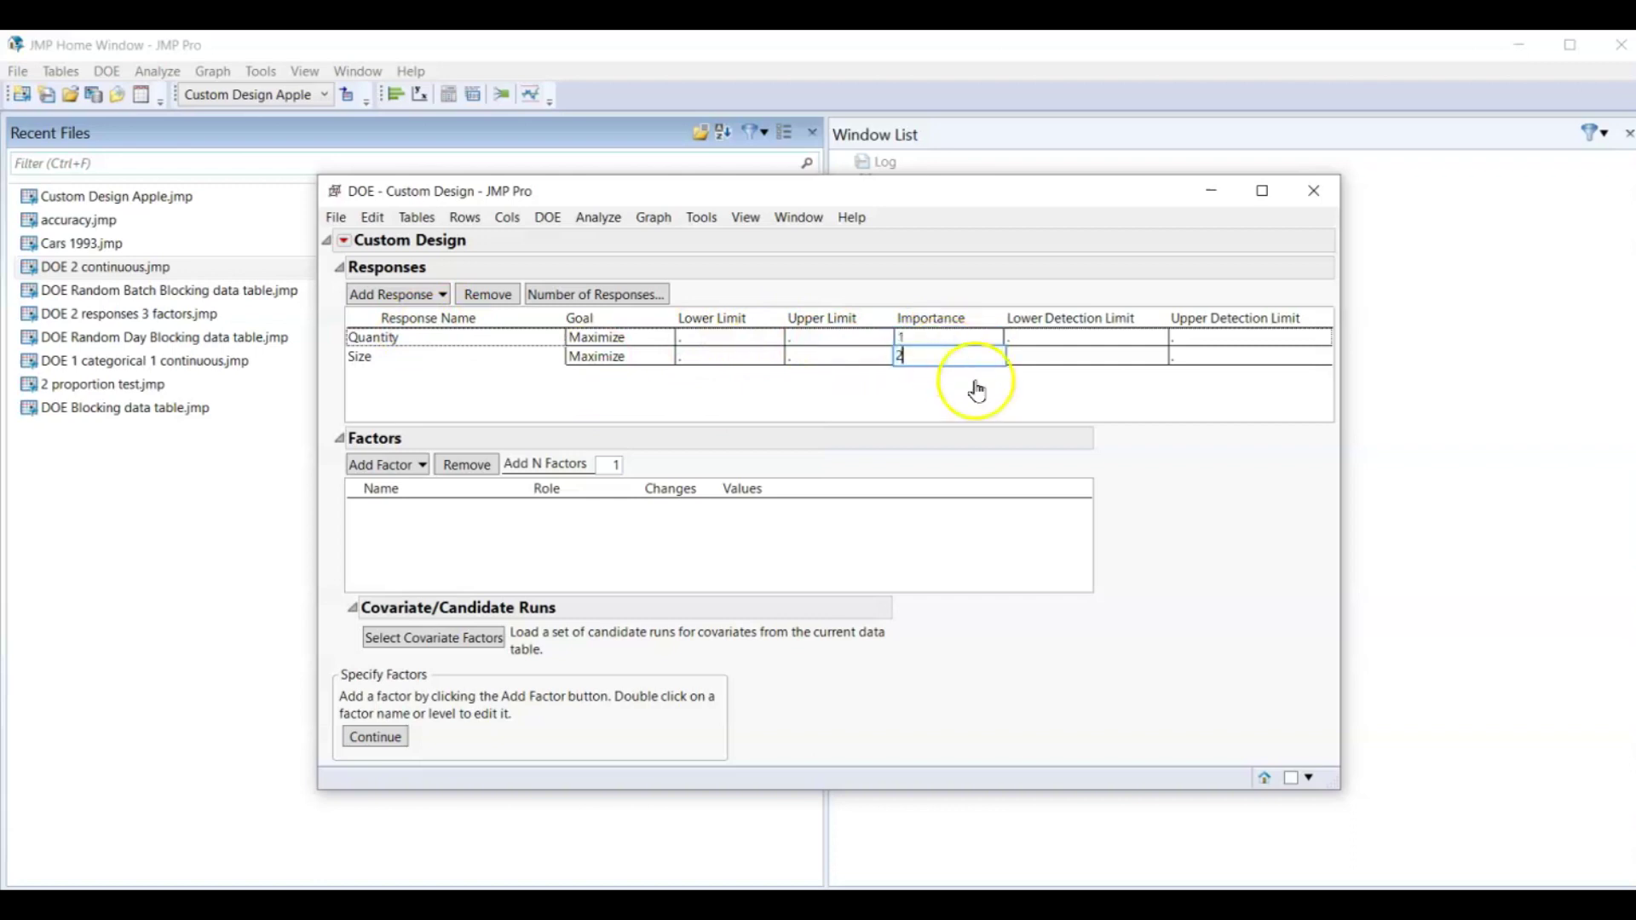
{"action": "left_click", "coordinate": [952, 385]}
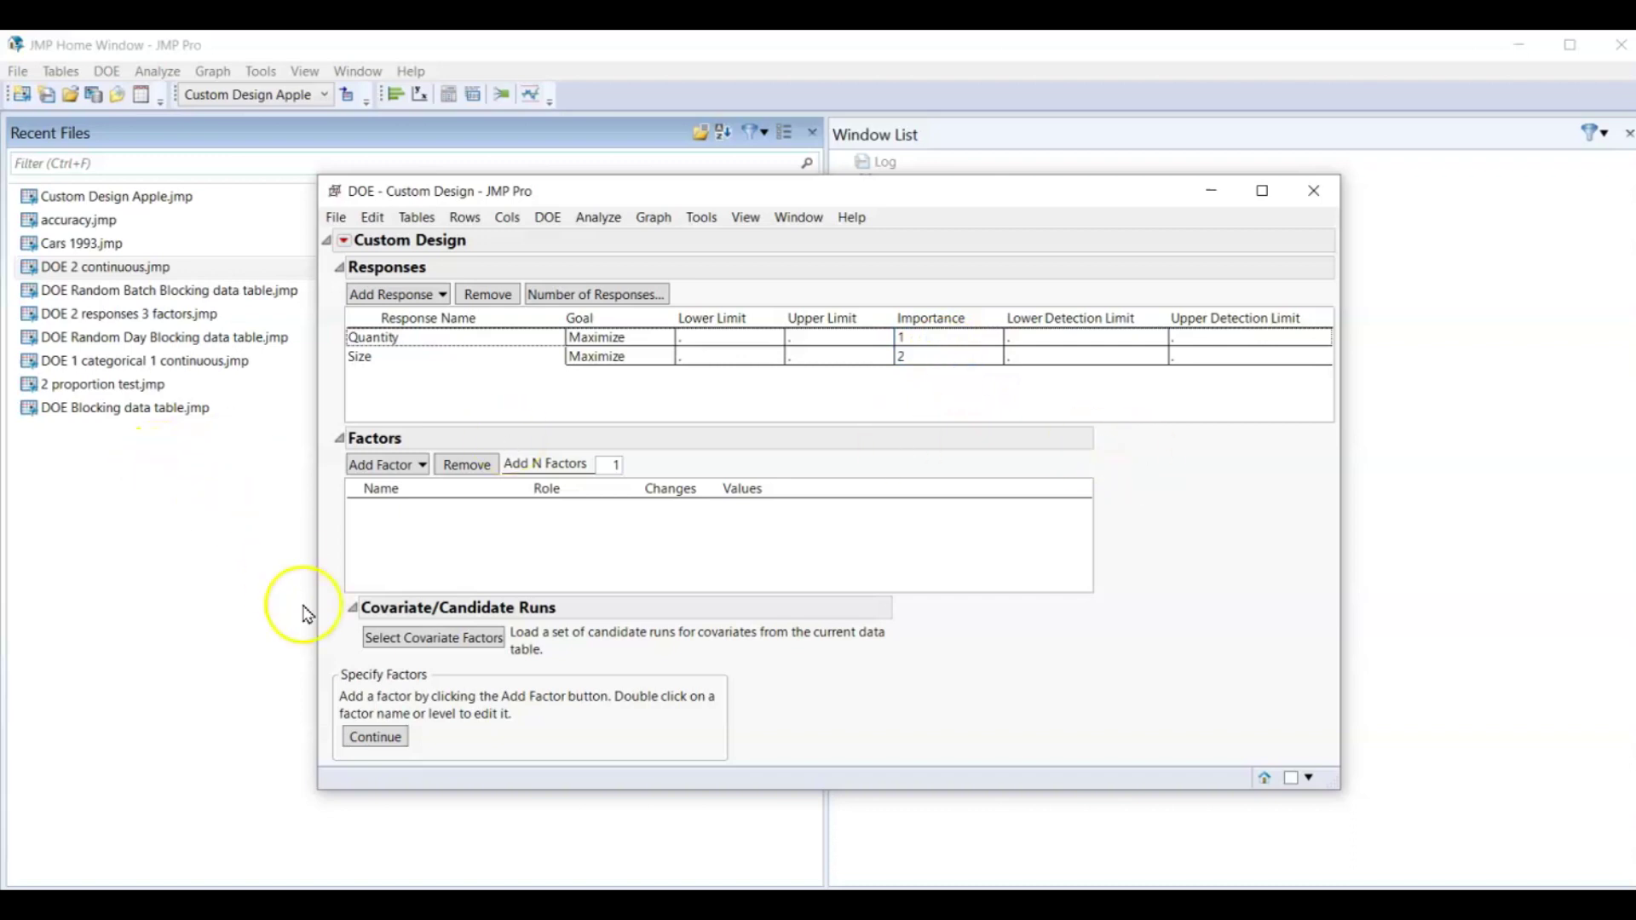
Add a two-level categorical factor named Fertilizer.
{"action": "left_click", "coordinate": [398, 518]}
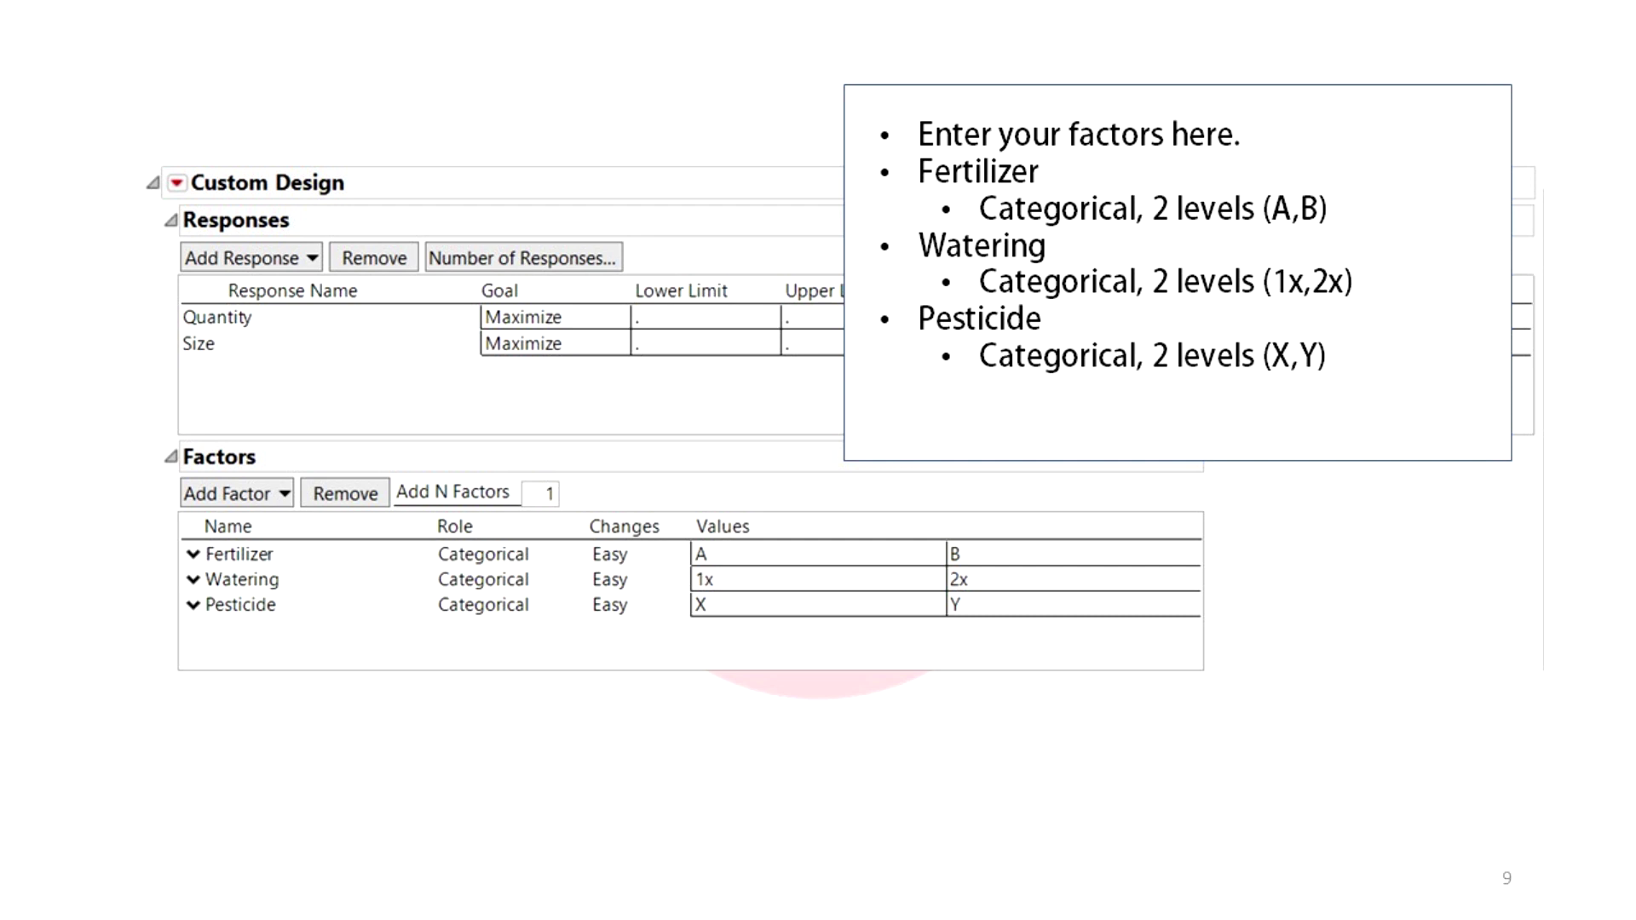
{"action": "left_click", "coordinate": [421, 466]}
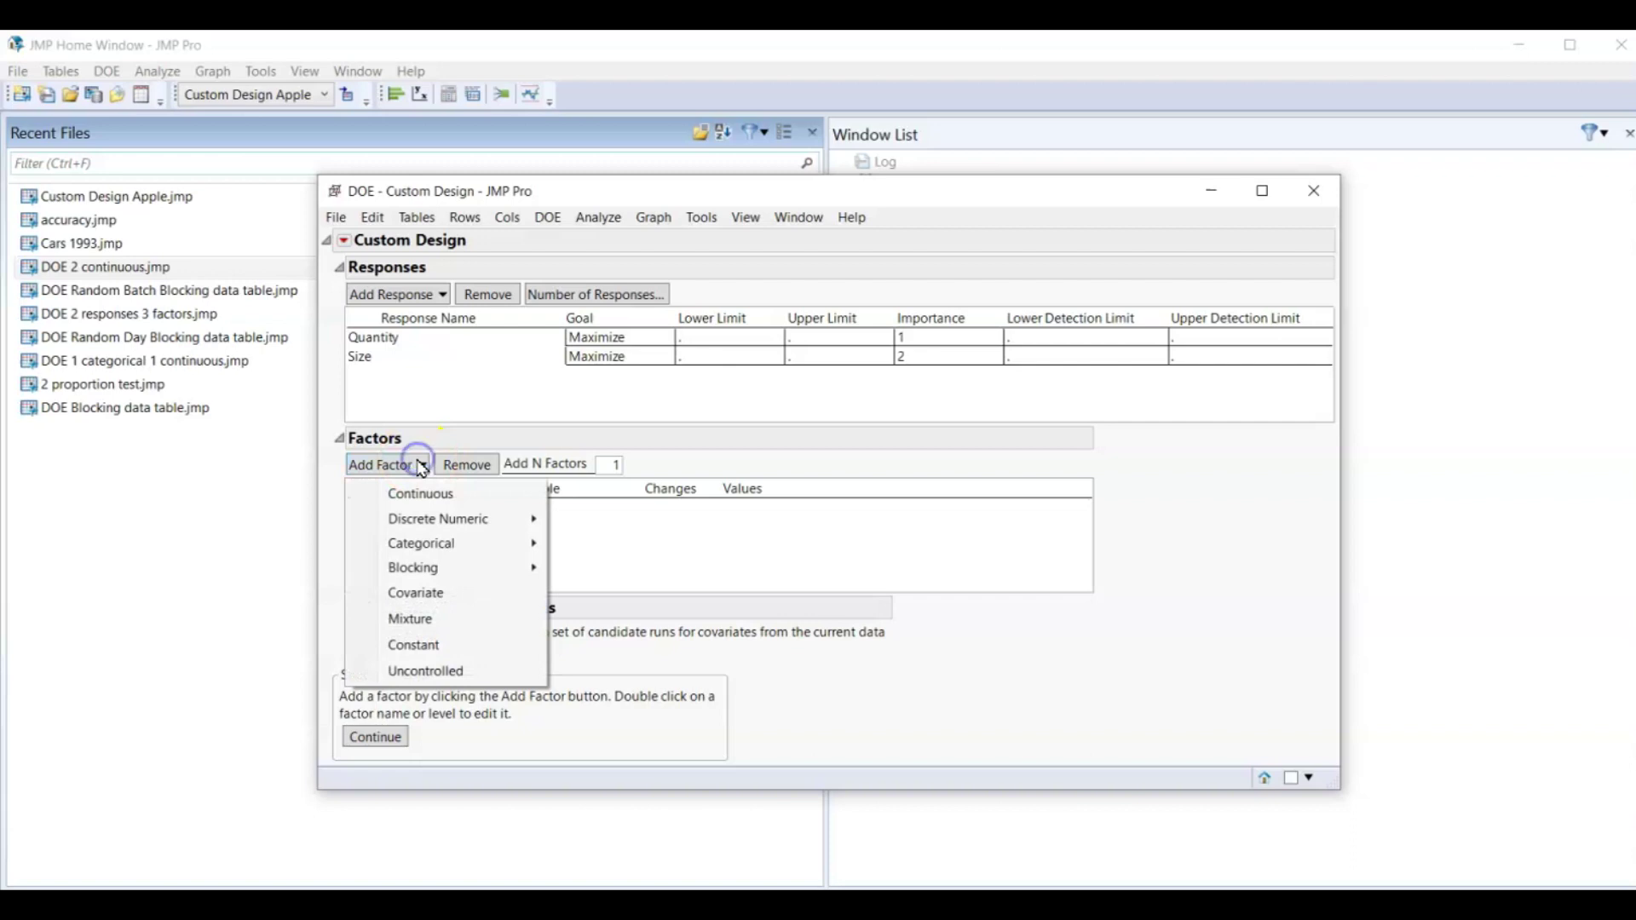
{"action": "mouse_move", "coordinate": [445, 543]}
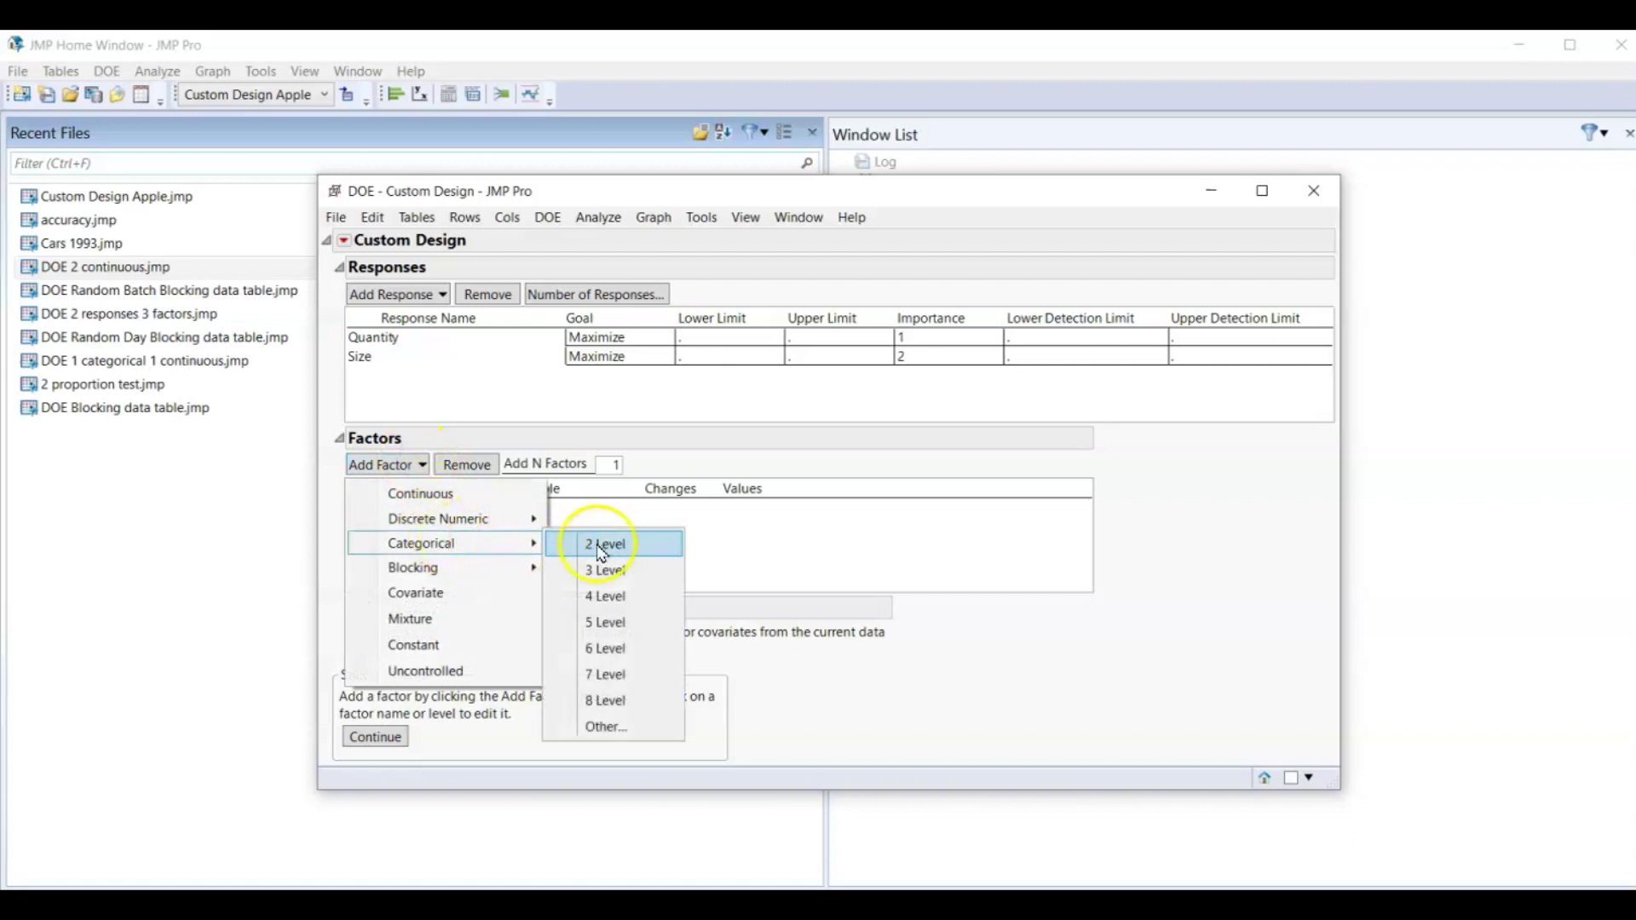
{"action": "left_click", "coordinate": [629, 548]}
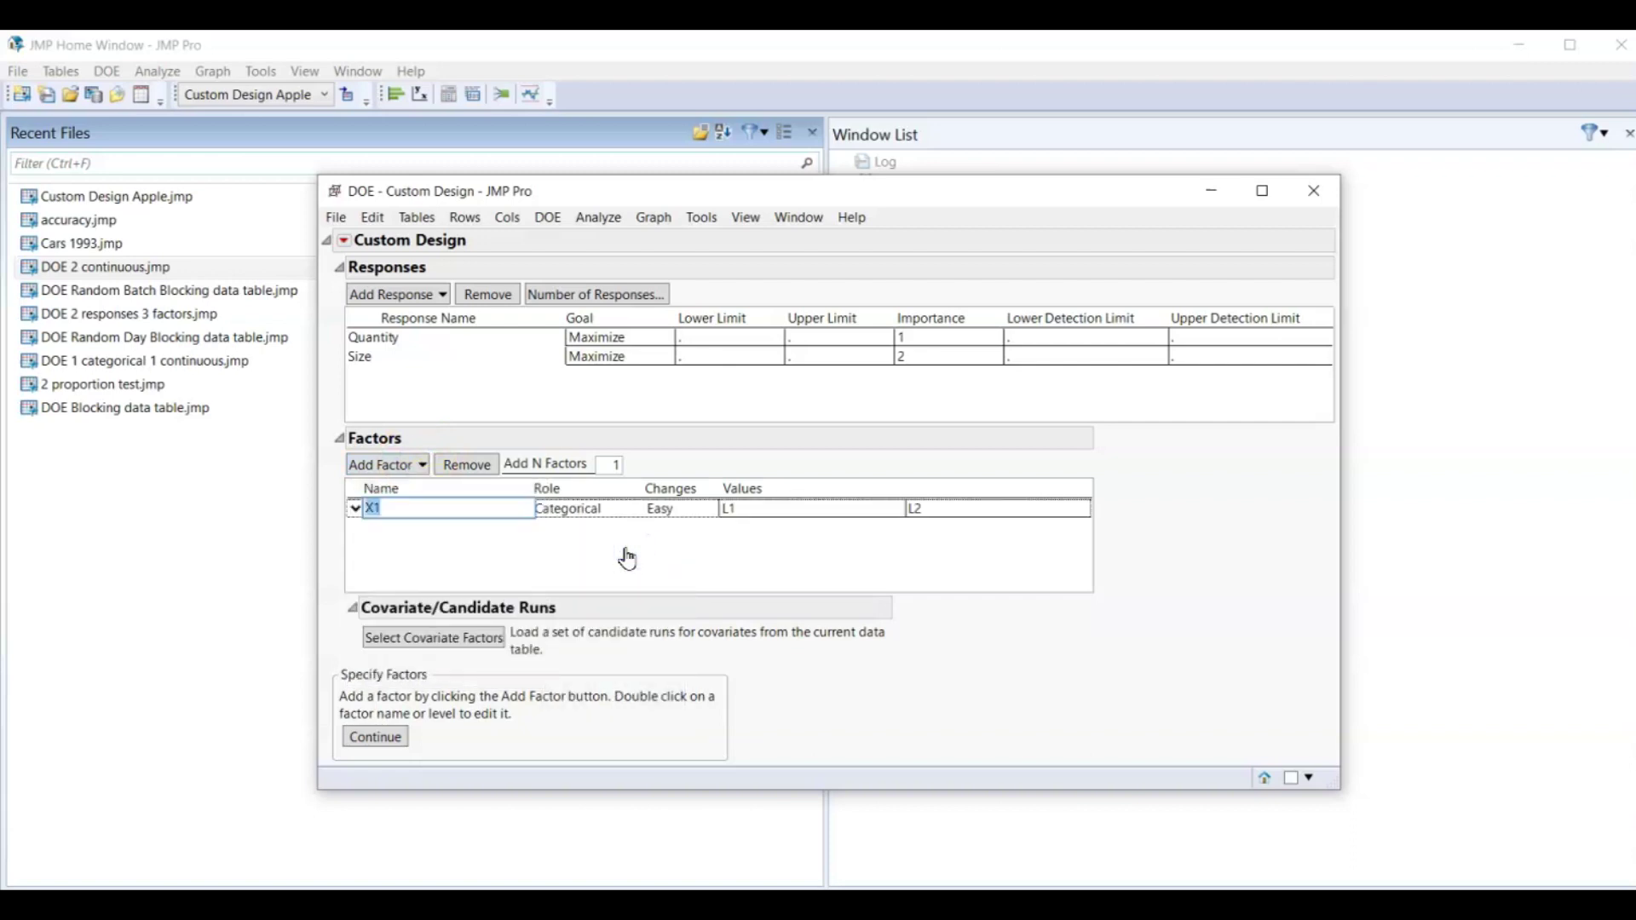
{"action": "type", "text": "Fertilizer"}
Replace Fertilizer's levels L1 and L2 with A and B.
{"action": "double_click", "coordinate": [750, 507]}
{"action": "type", "text": "A"}
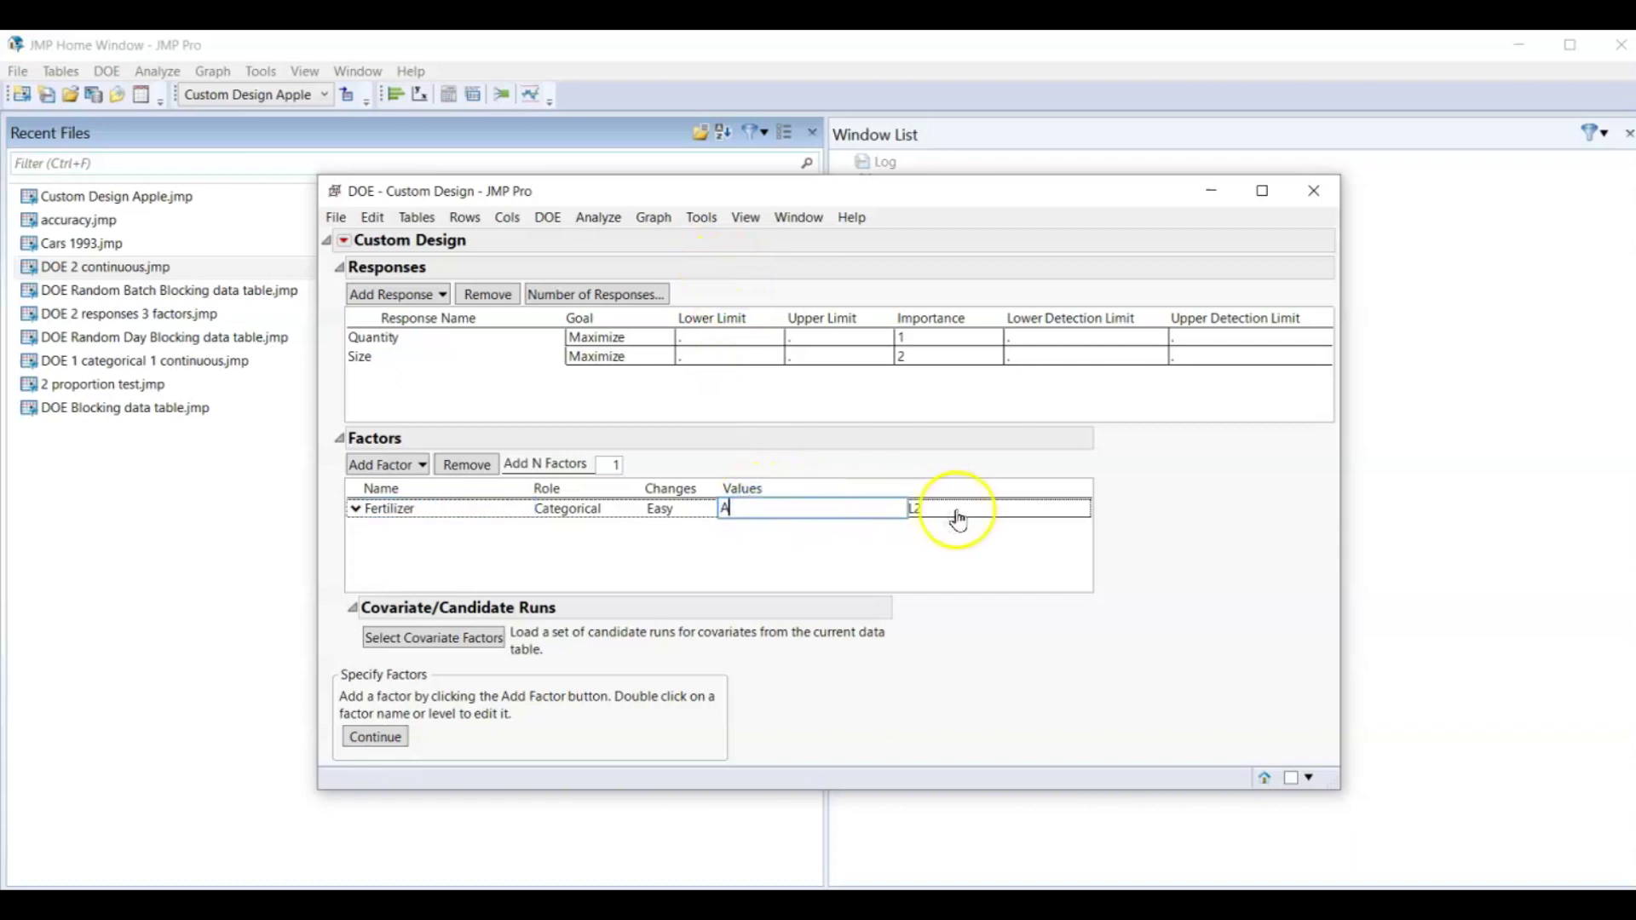
{"action": "double_click", "coordinate": [950, 509]}
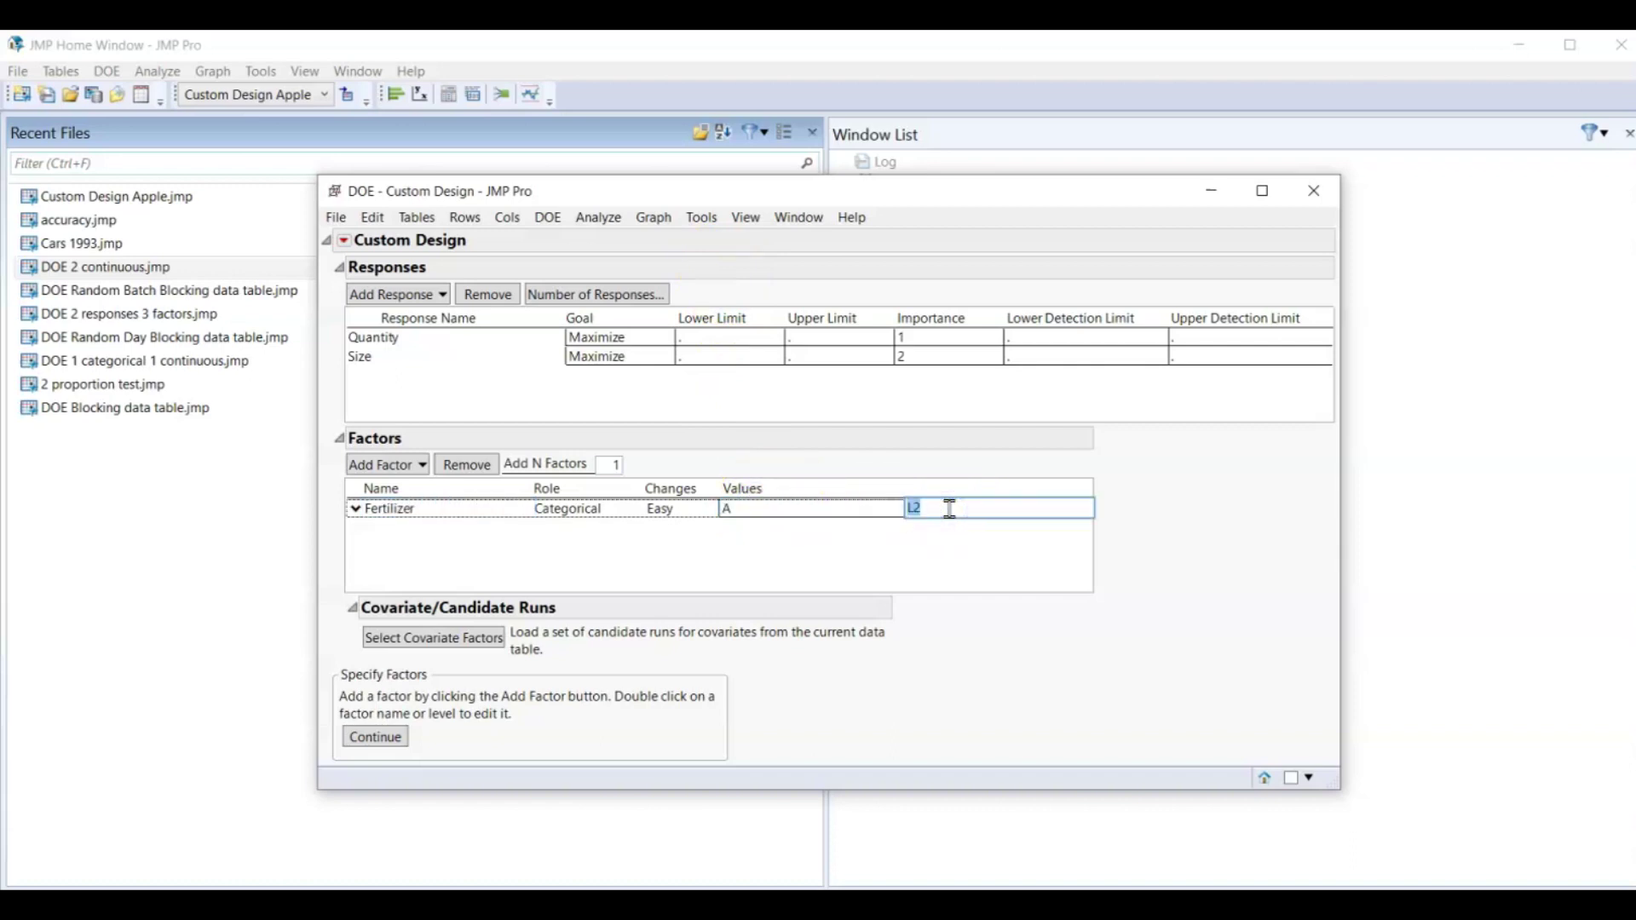
{"action": "type", "text": "B"}
{"action": "left_click", "coordinate": [405, 535]}
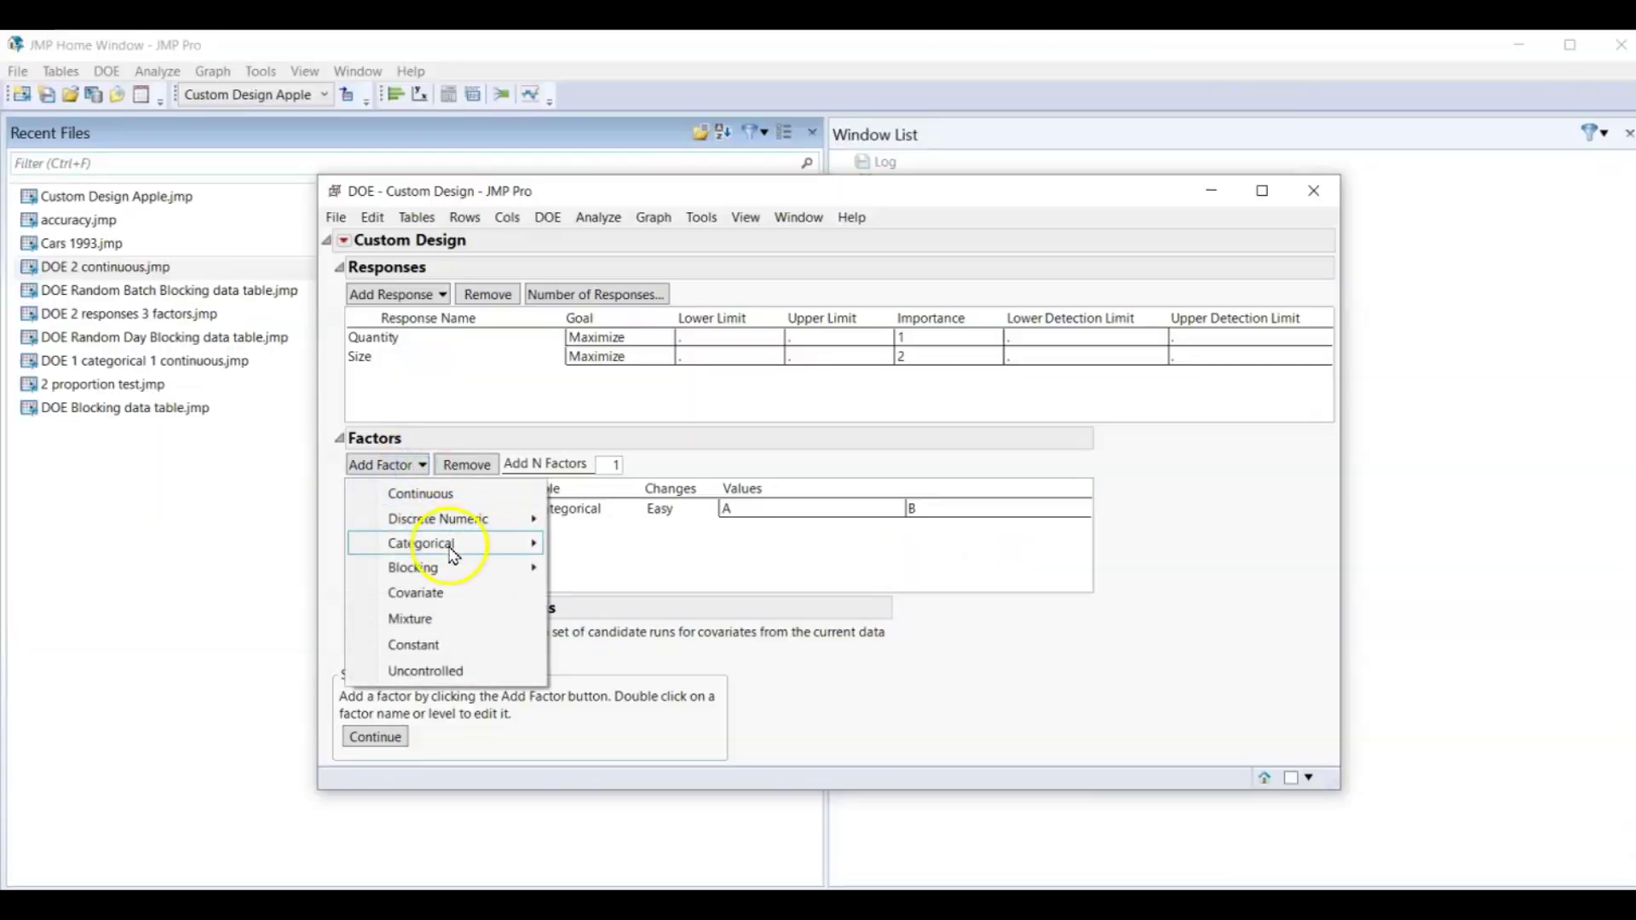
Add a second 2-level categorical factor, Watering, with values 1x and 2x.
{"action": "mouse_move", "coordinate": [506, 549]}
{"action": "left_click", "coordinate": [573, 549]}
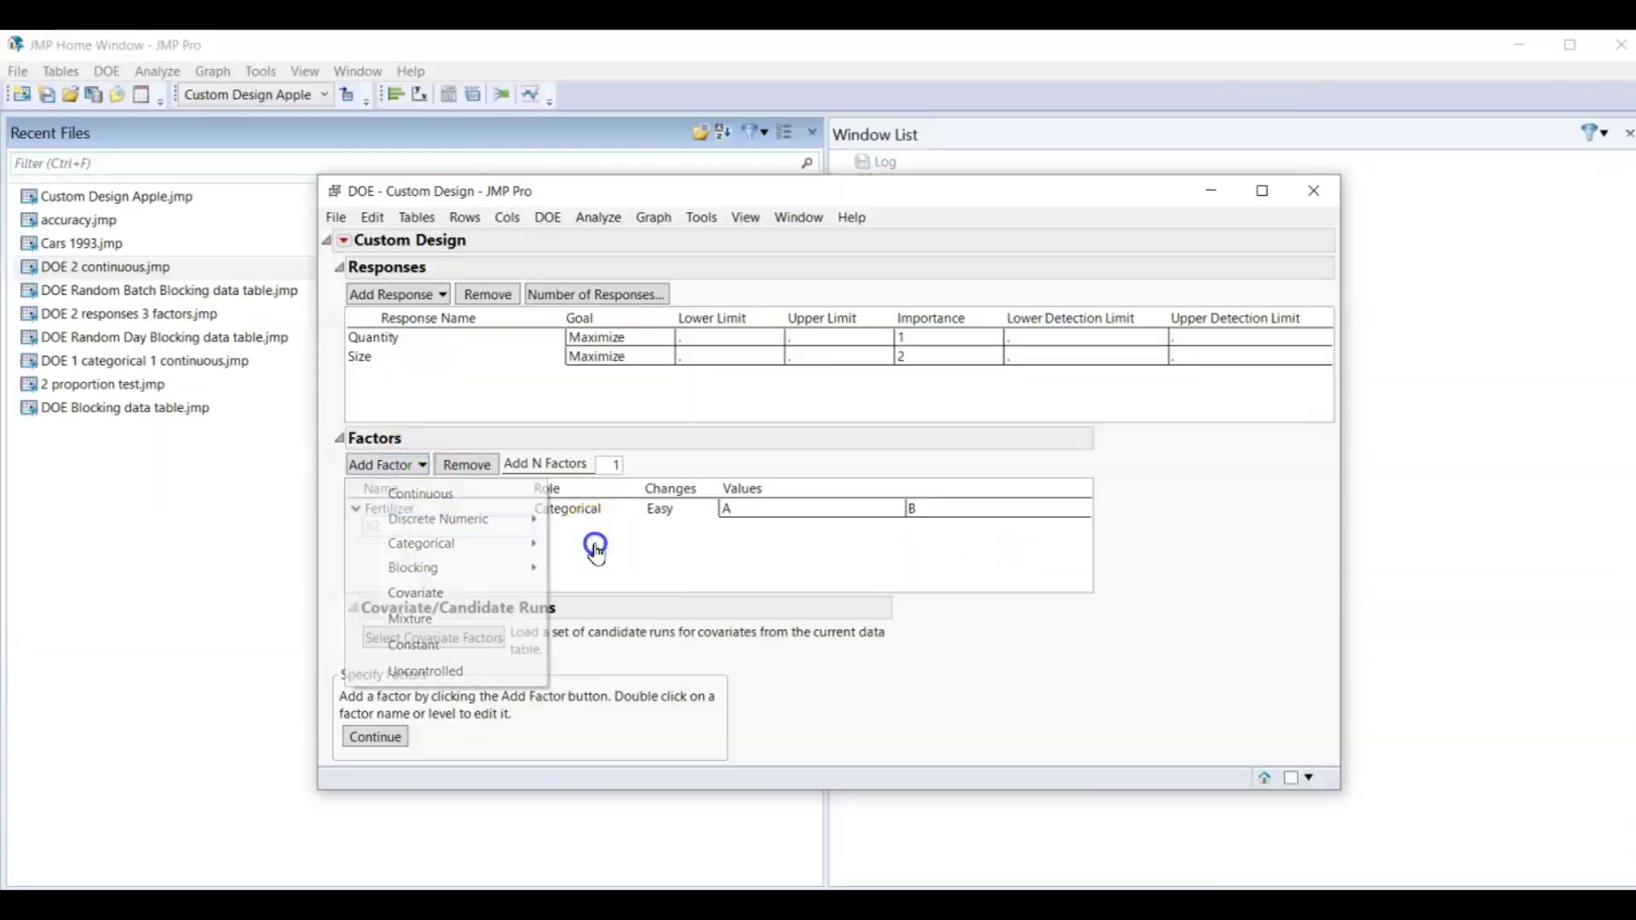
{"action": "type", "text": "Watering"}
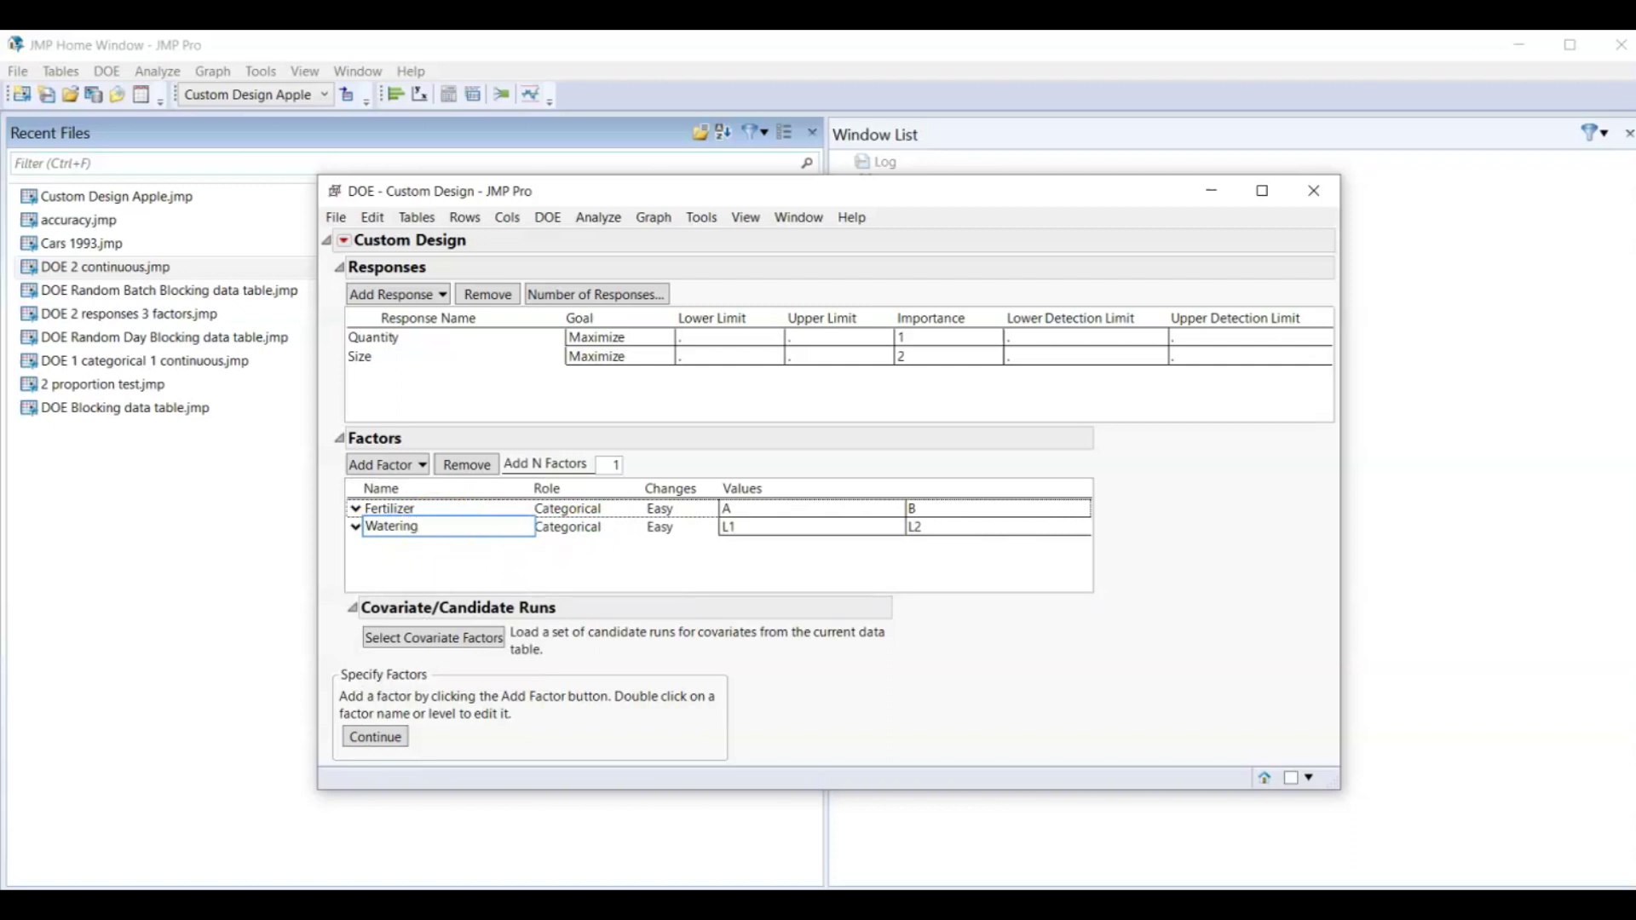
{"action": "double_click", "coordinate": [749, 528]}
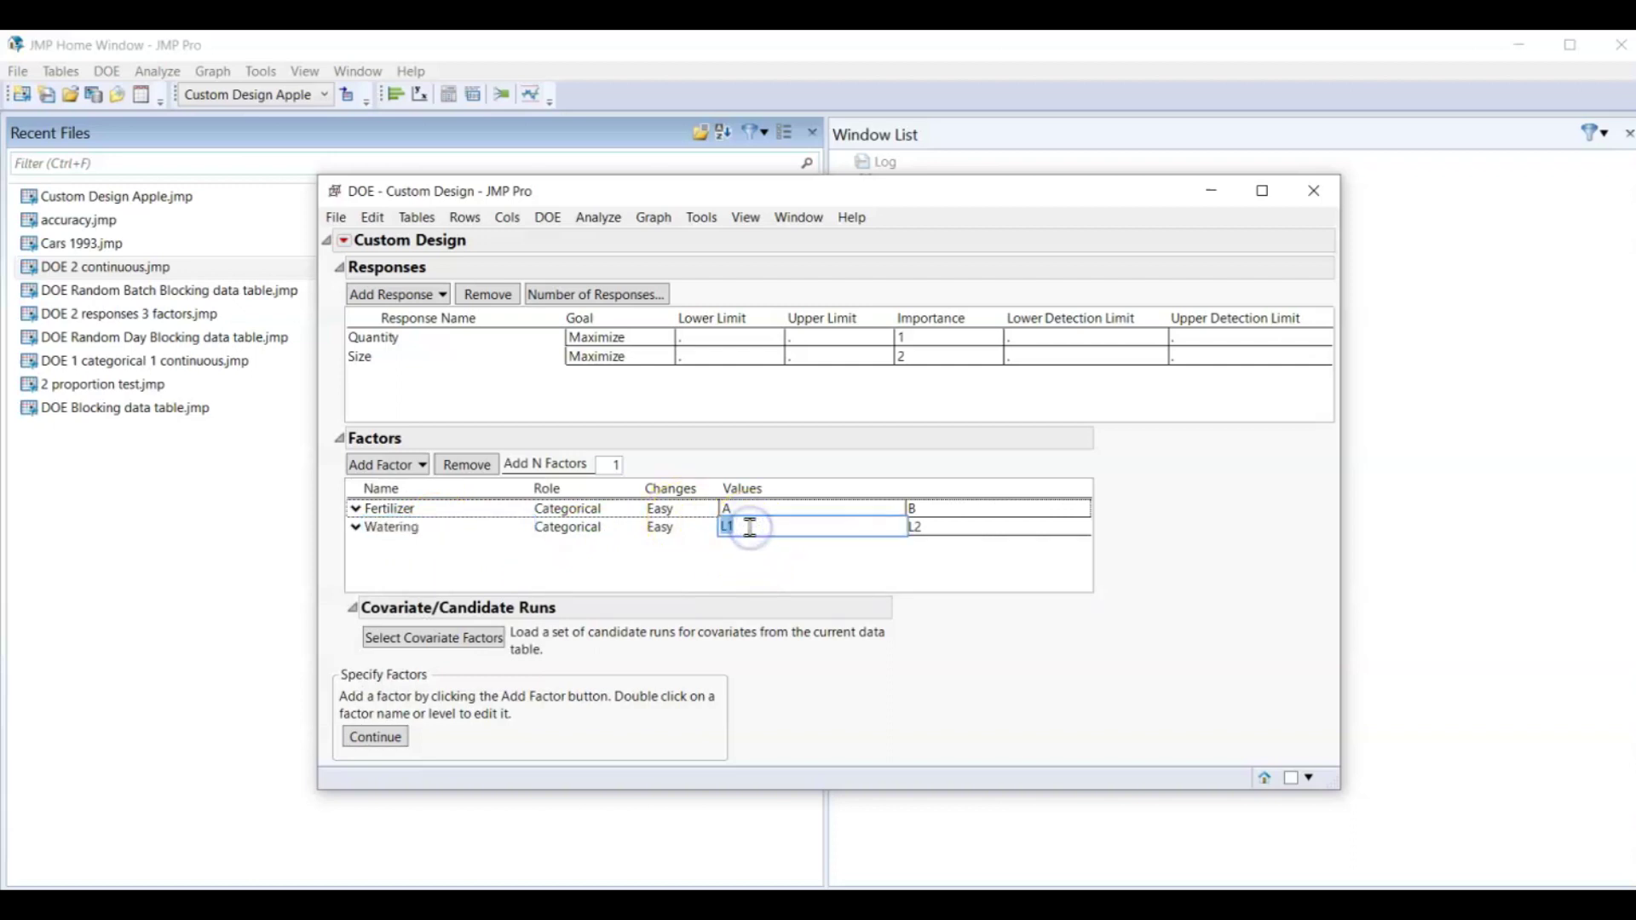
{"action": "type", "text": "1x"}
{"action": "double_click", "coordinate": [946, 527]}
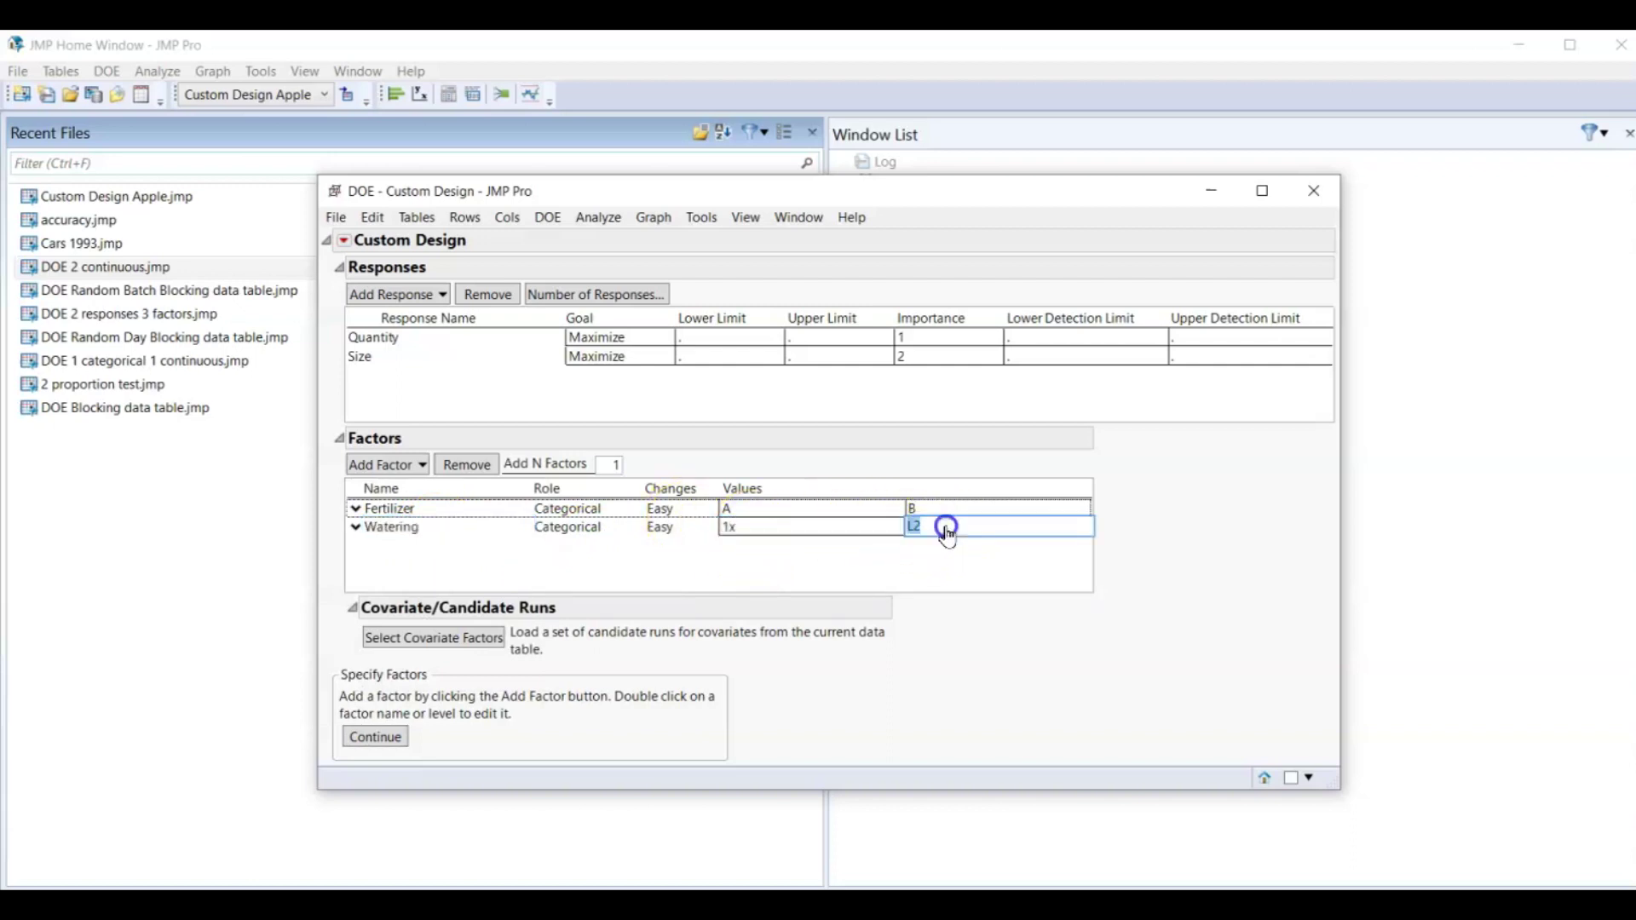
{"action": "type", "text": "2x"}
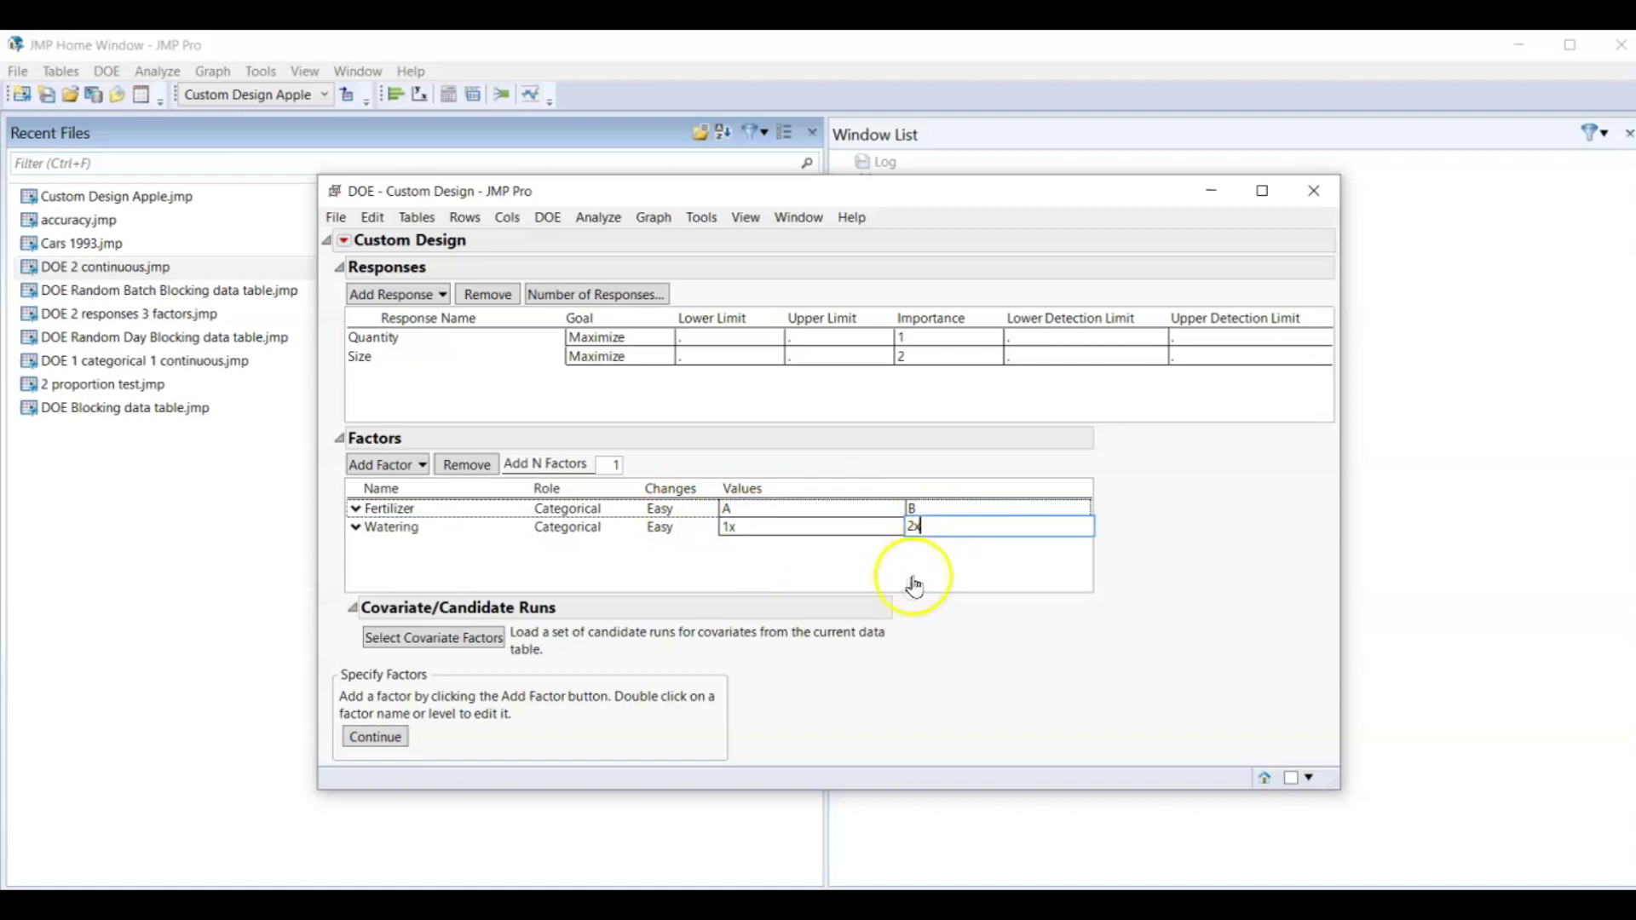
{"action": "left_click", "coordinate": [396, 546]}
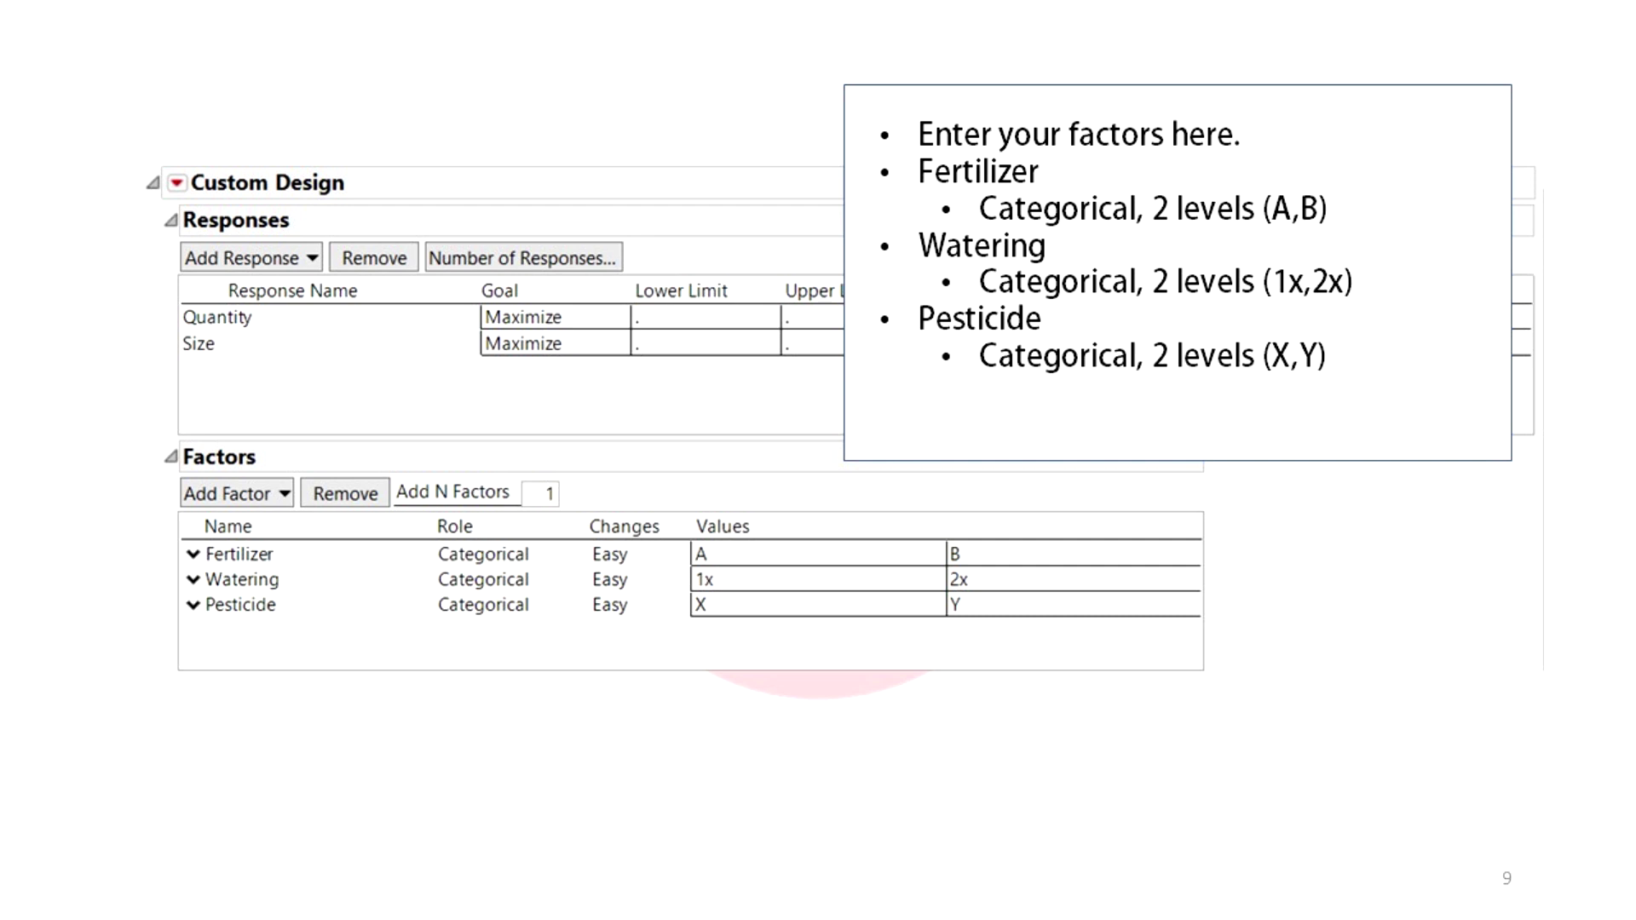
Add a third 2-level categorical factor, Pesticide, with values X and Y.
{"action": "left_click", "coordinate": [417, 464]}
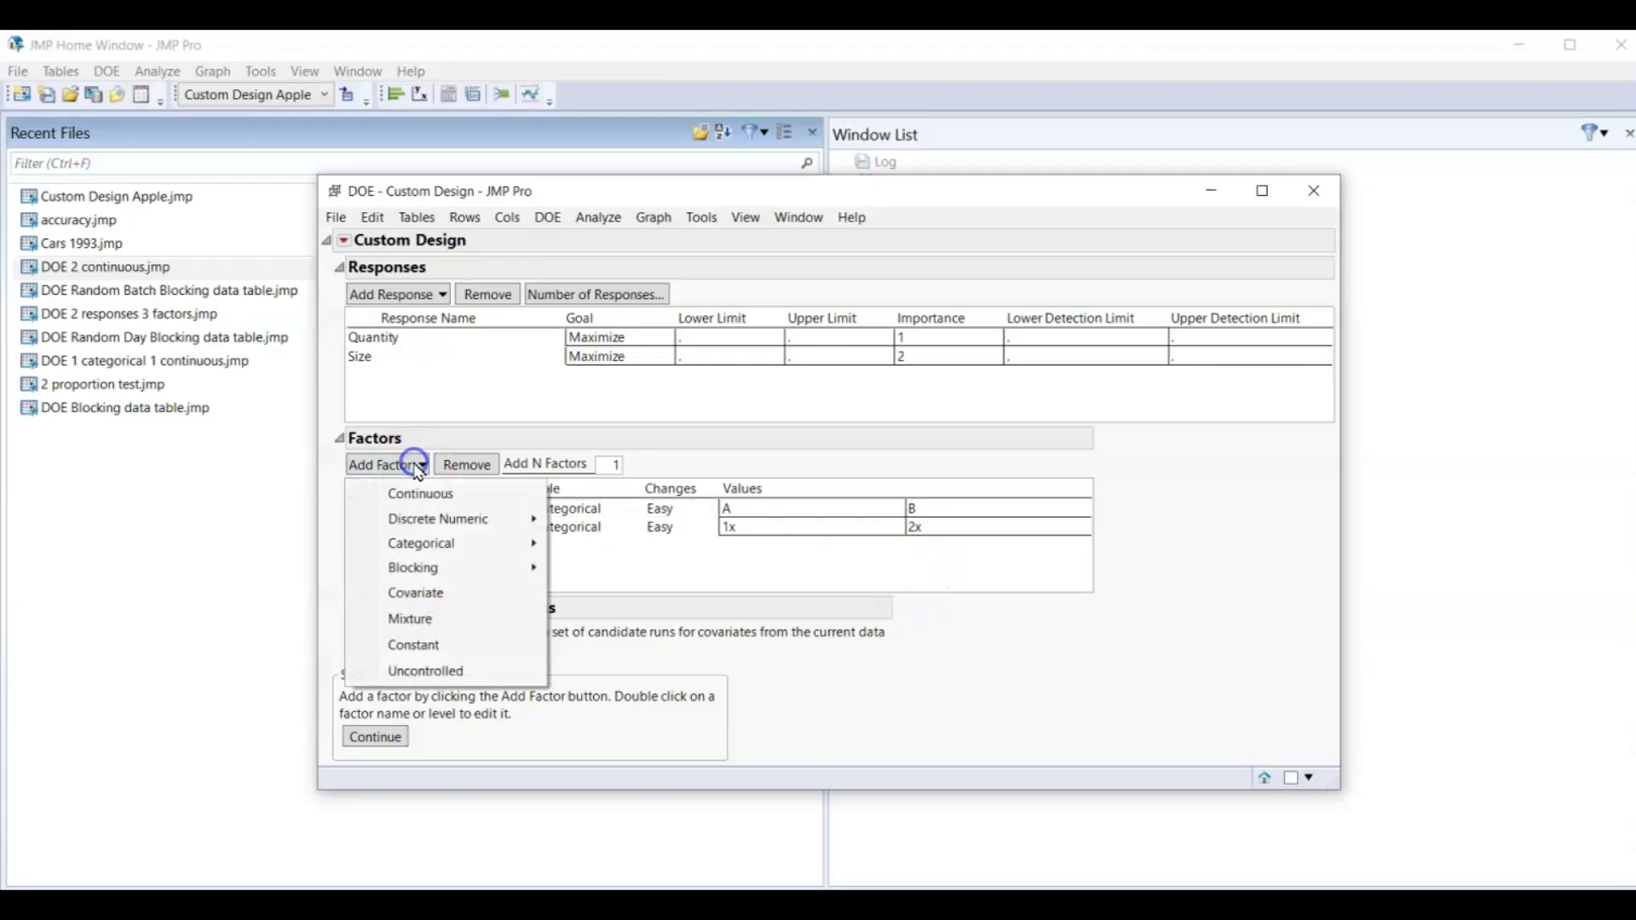
{"action": "mouse_move", "coordinate": [428, 549]}
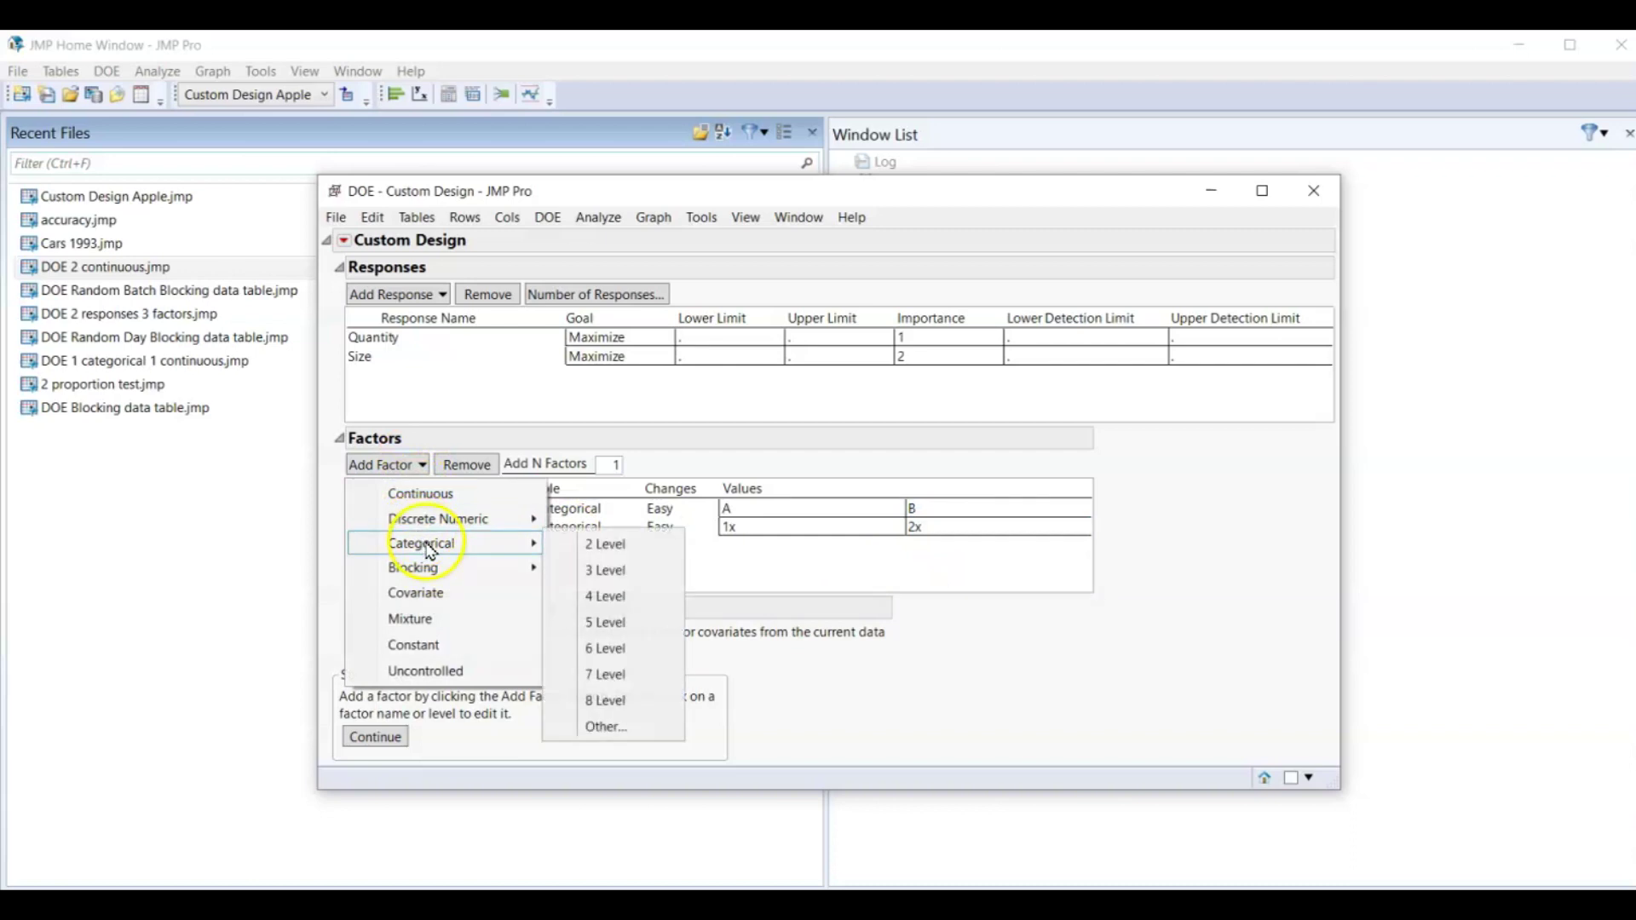
{"action": "left_click", "coordinate": [606, 544]}
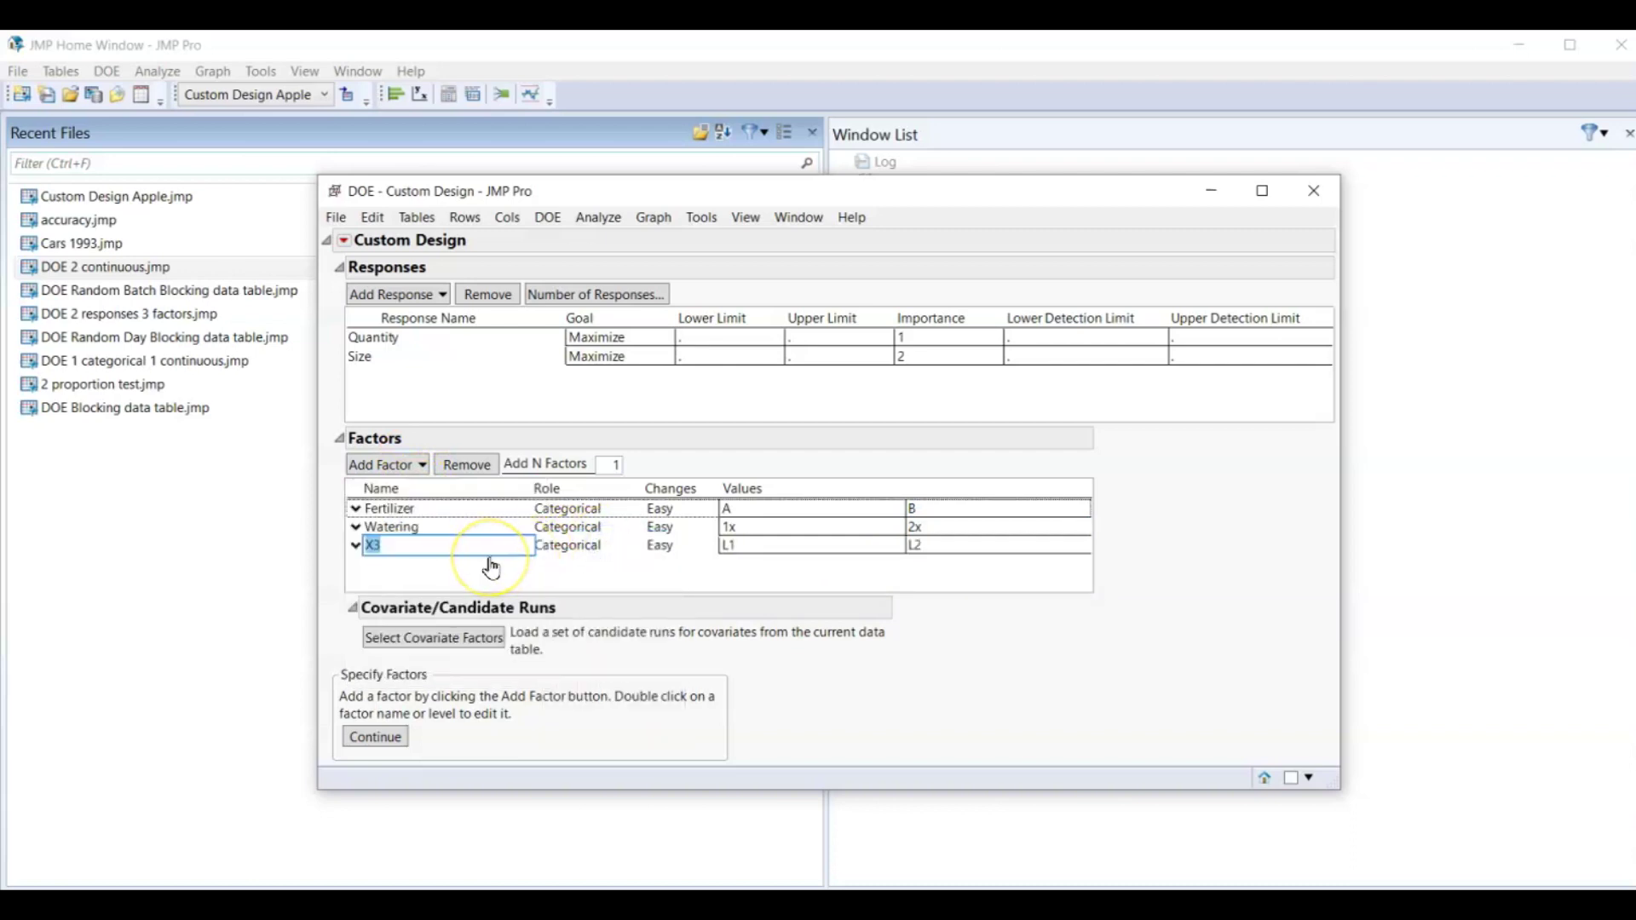
{"action": "type", "text": "Pesticide"}
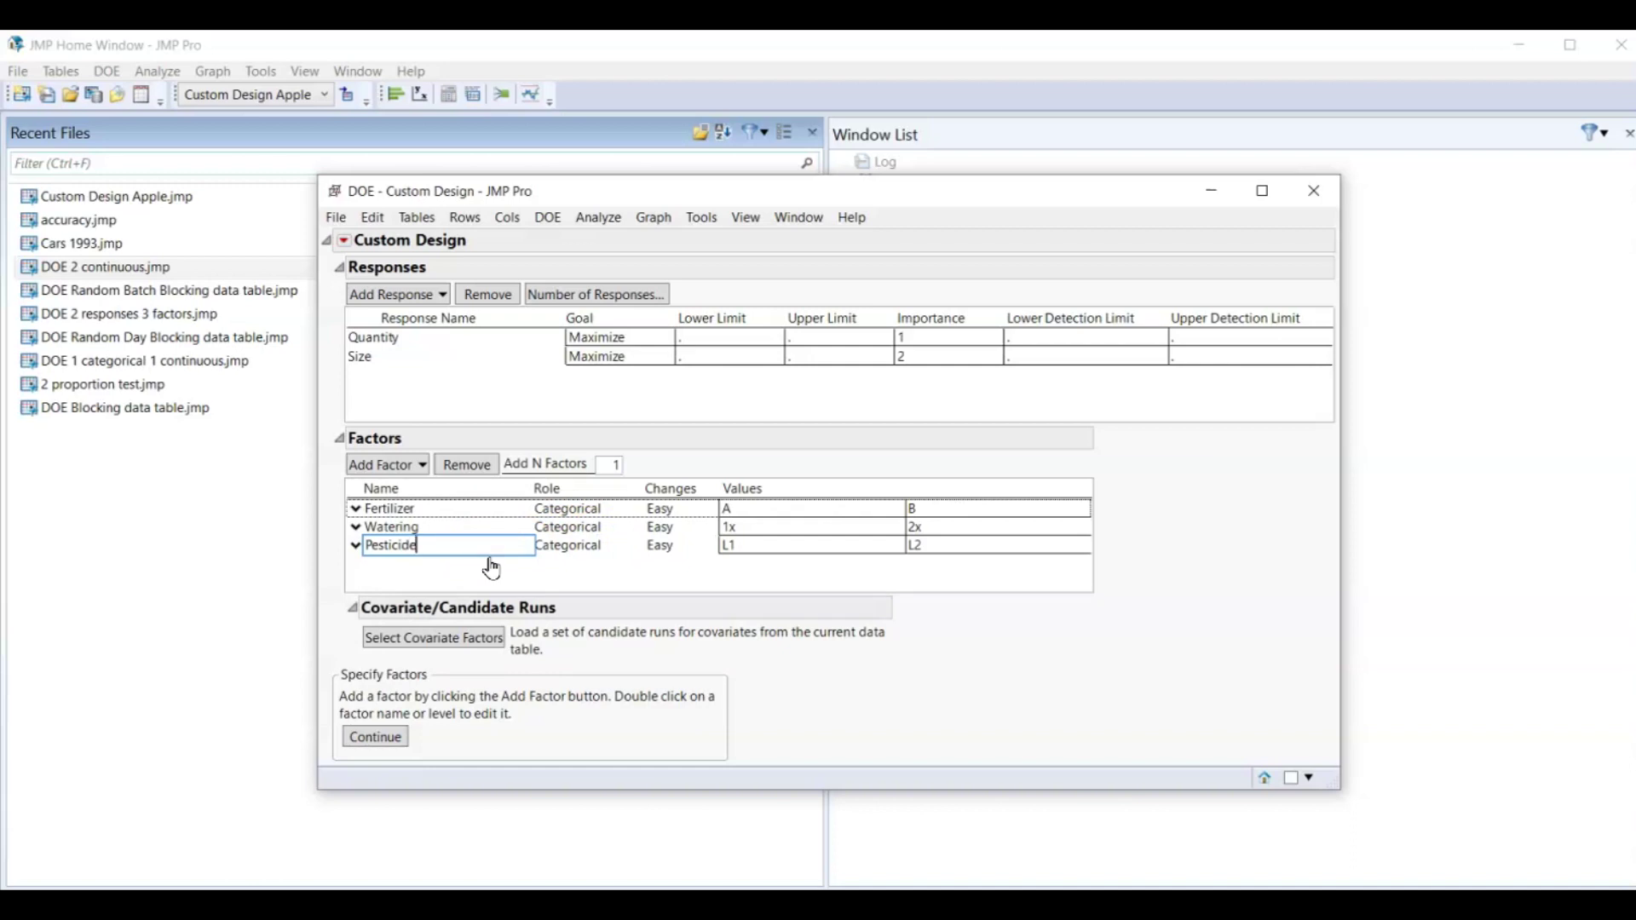
{"action": "double_click", "coordinate": [741, 539]}
{"action": "type", "text": "X"}
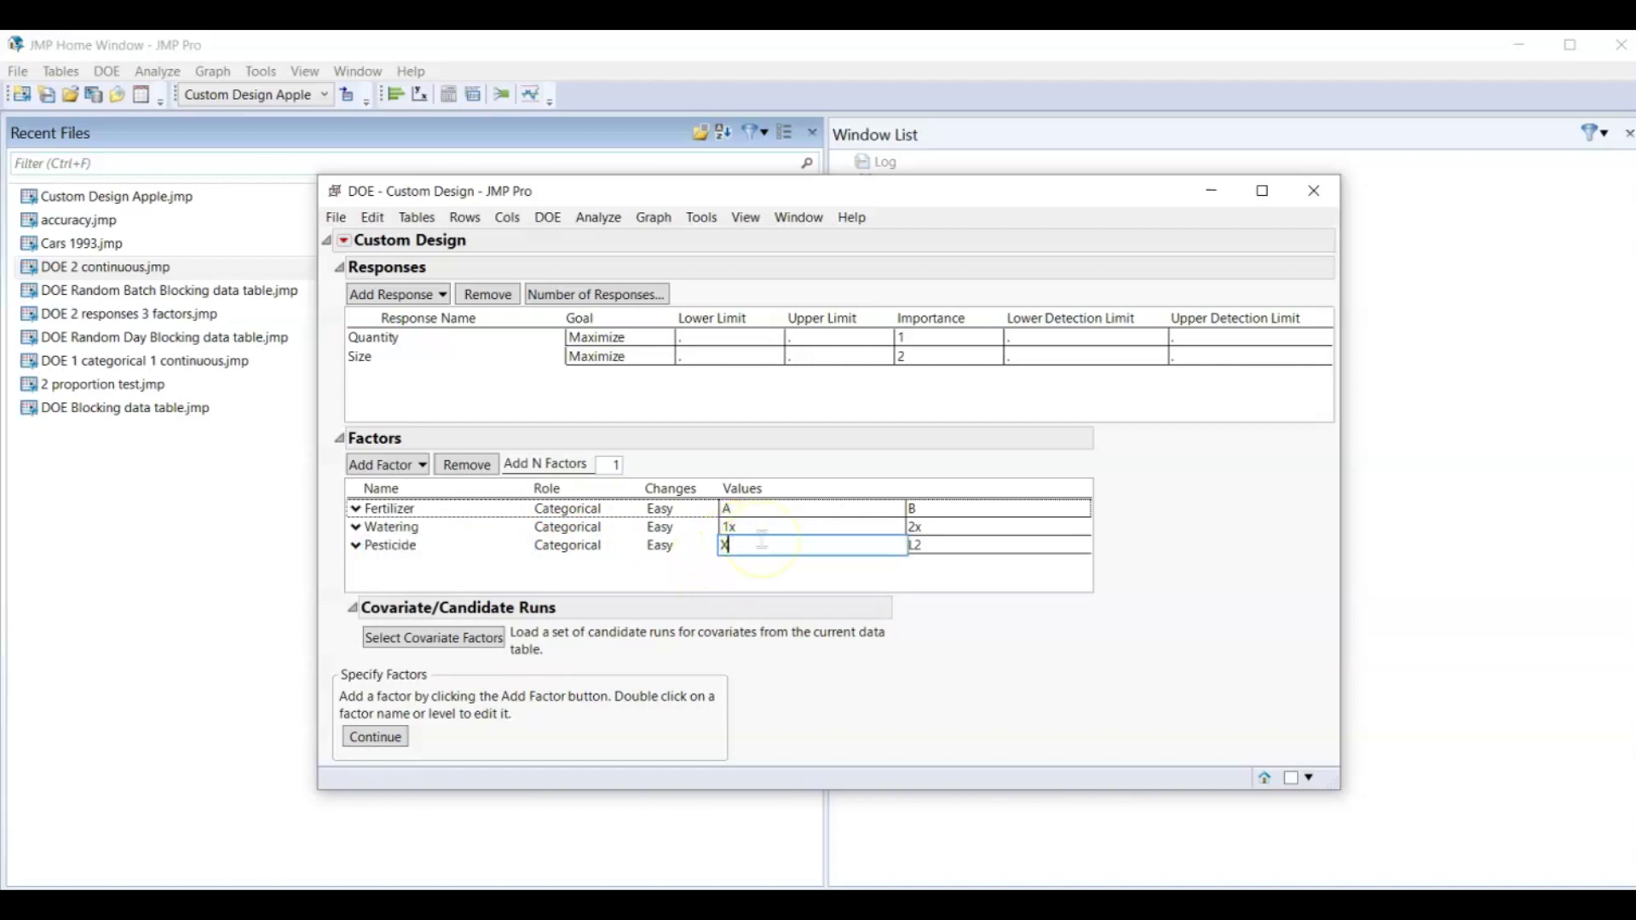
{"action": "double_click", "coordinate": [923, 543]}
{"action": "type", "text": "Y"}
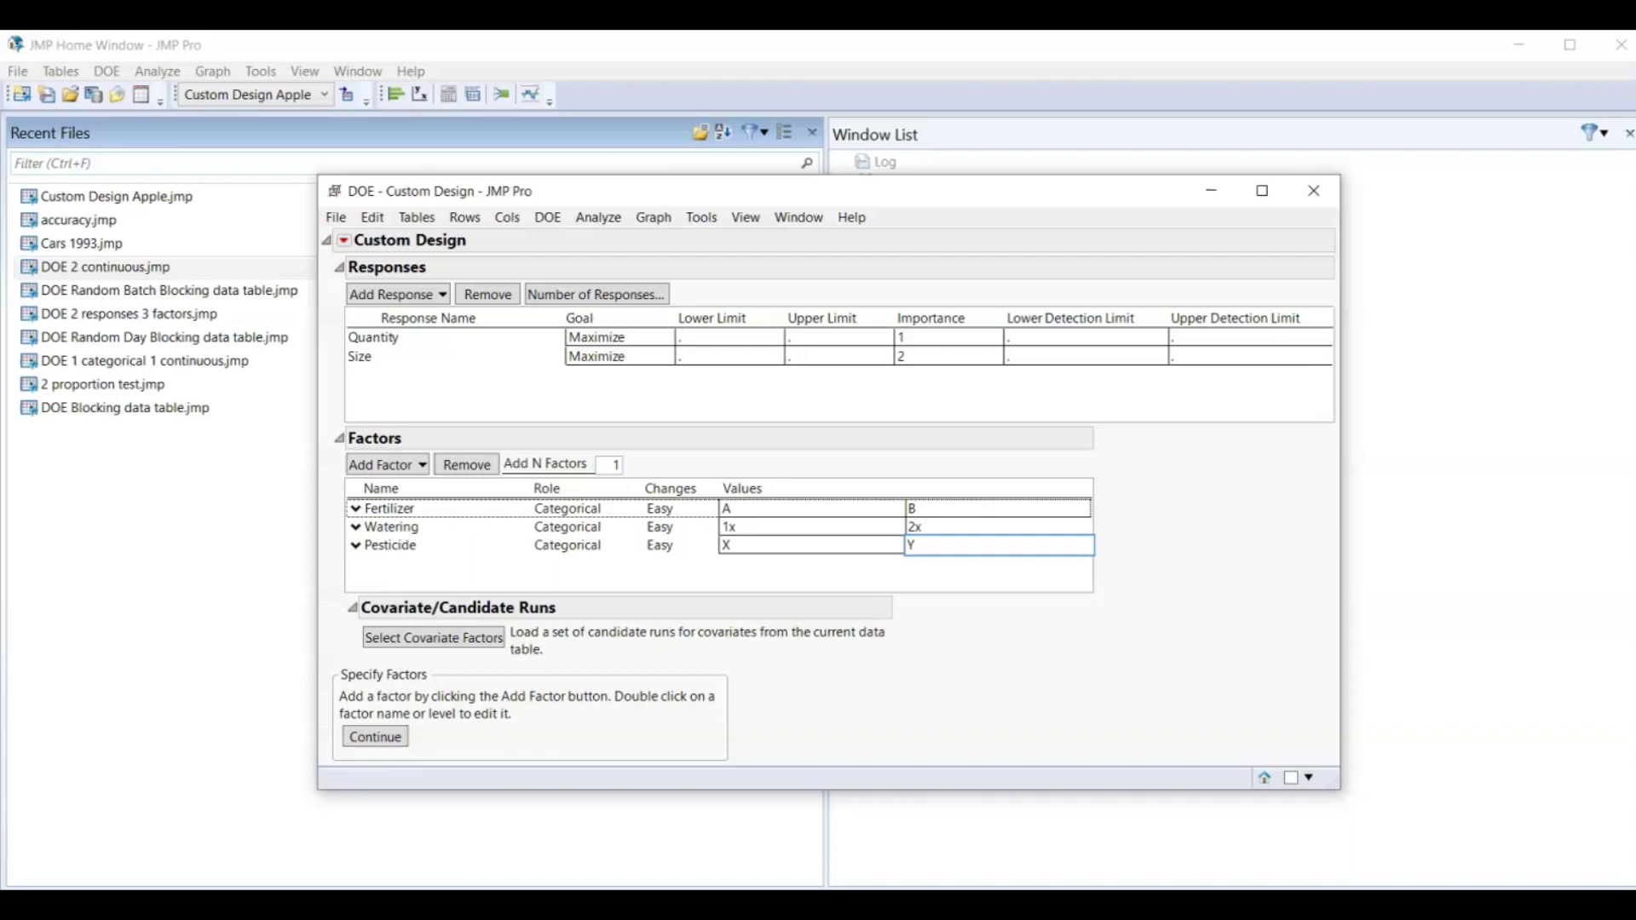
{"action": "left_click", "coordinate": [1040, 588]}
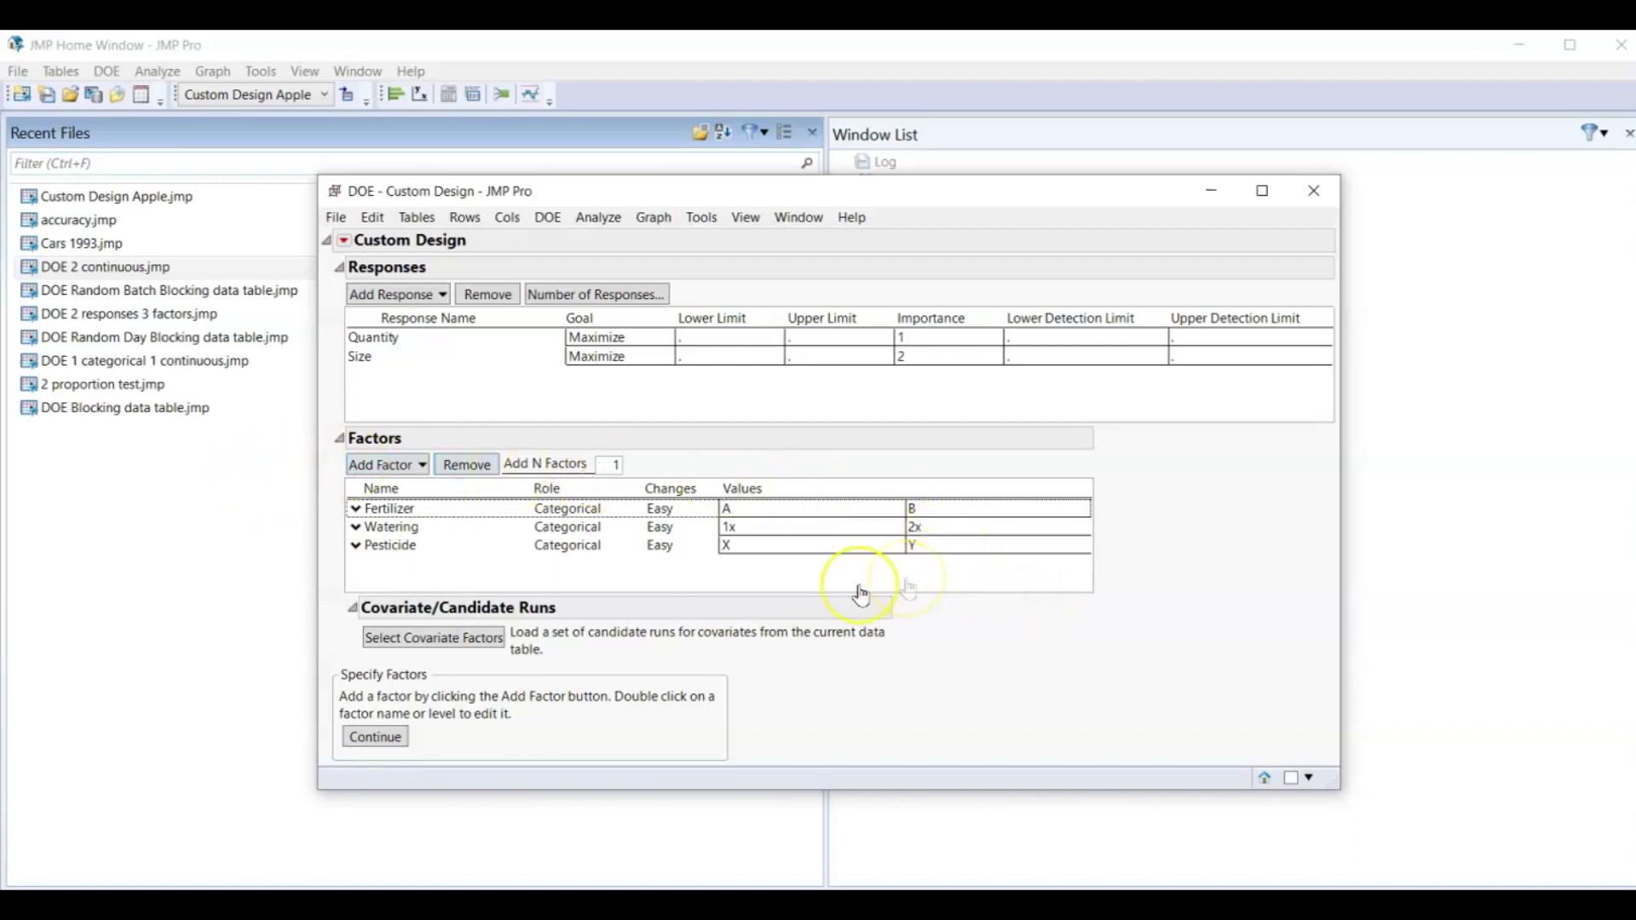
Continue to the model settings and scroll to the Number of Runs options.
{"action": "left_click", "coordinate": [376, 738]}
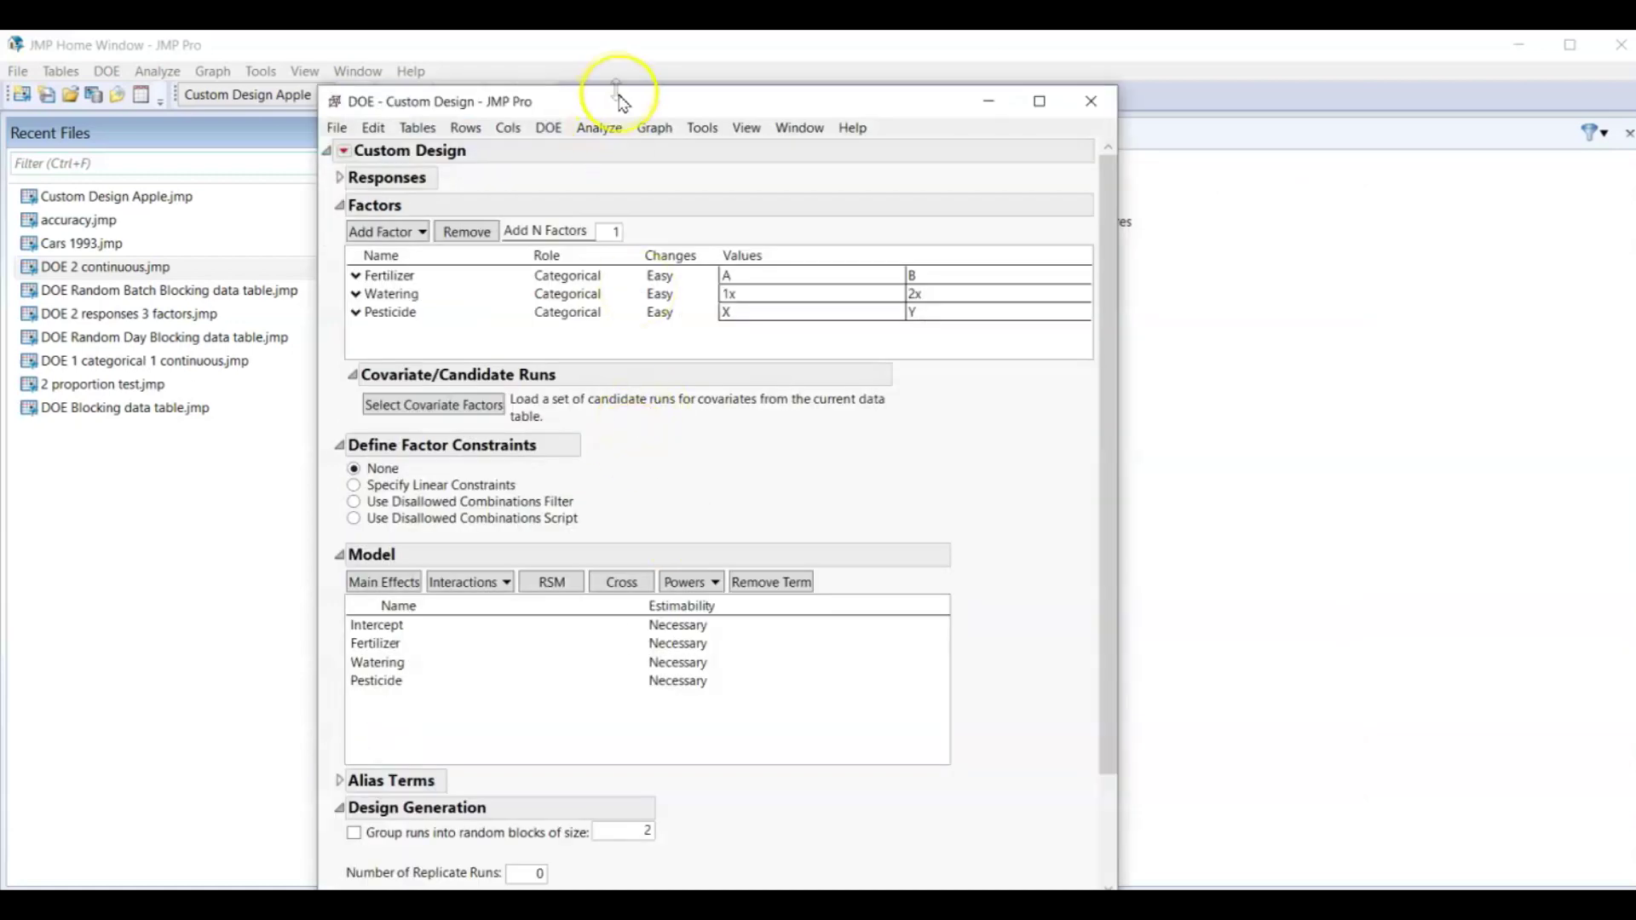
{"action": "left_click_drag", "start_coordinate": [619, 100], "coordinate": [627, 49]}
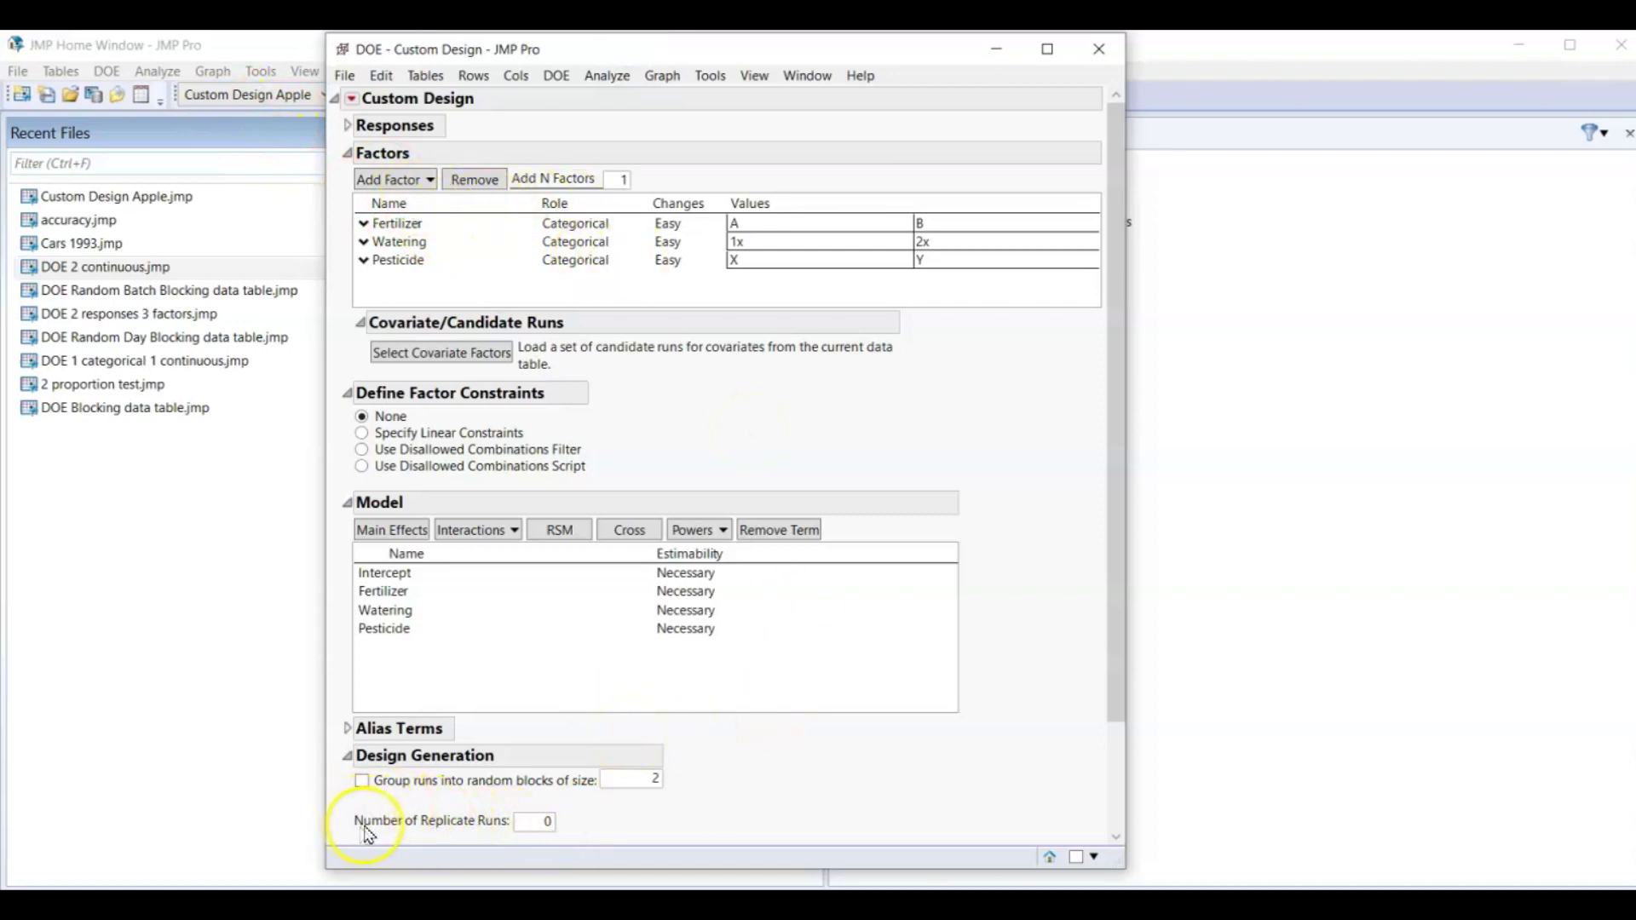
{"action": "scroll", "coordinate": [366, 833], "scroll_direction": "down", "scroll_amount": 3}
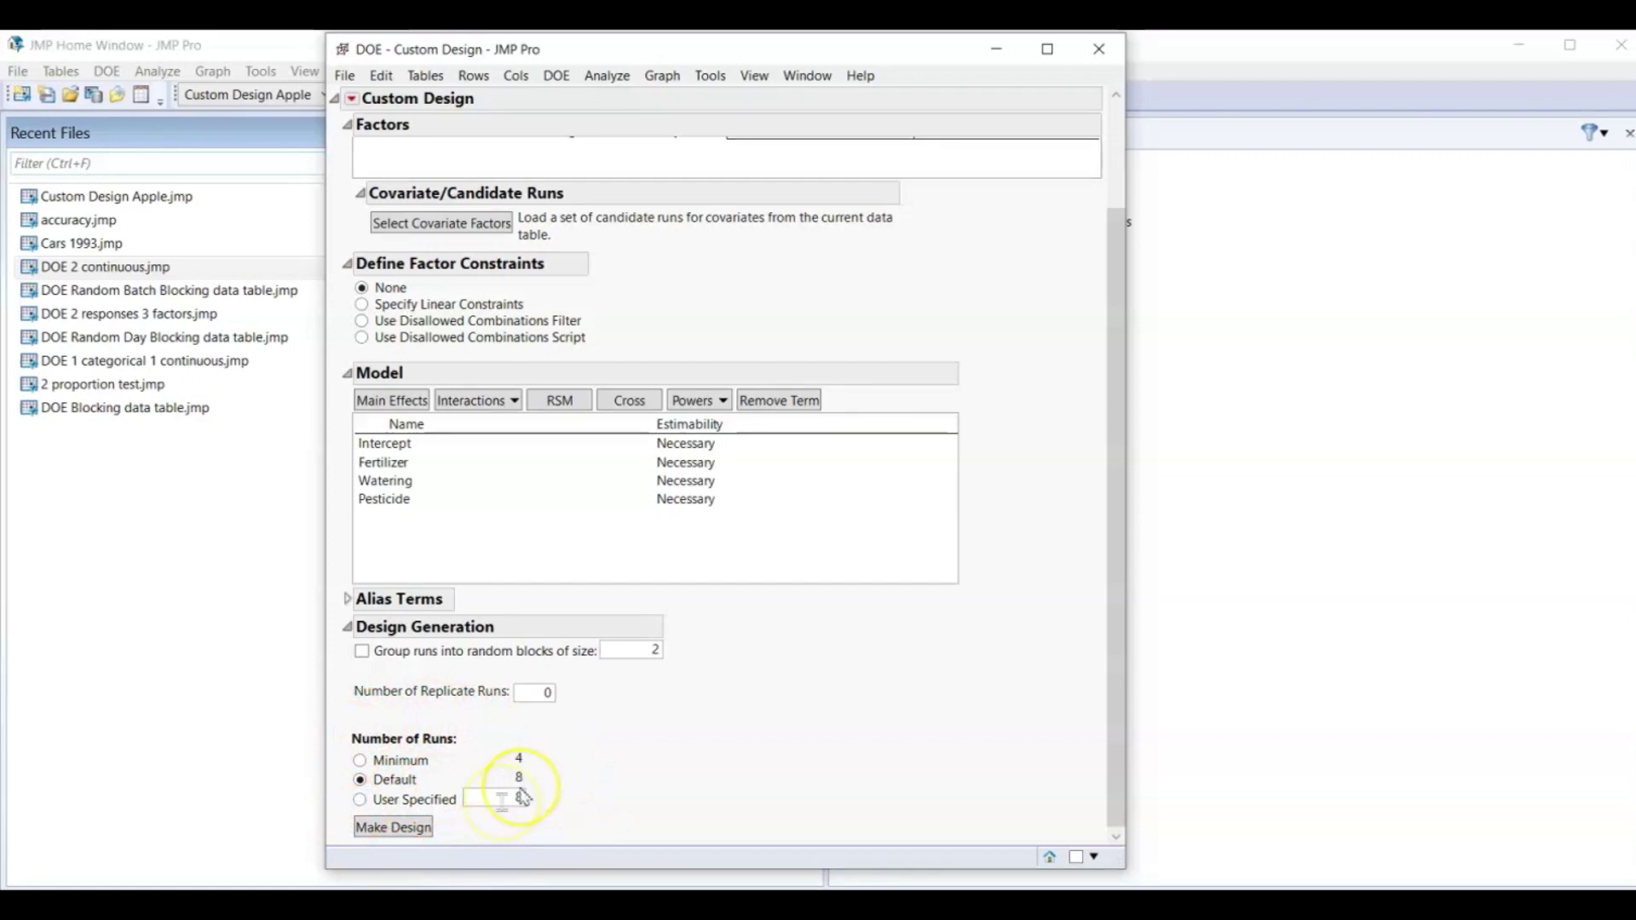
Make the design with the Default 8 runs and create its data table.
{"action": "left_click", "coordinate": [400, 836]}
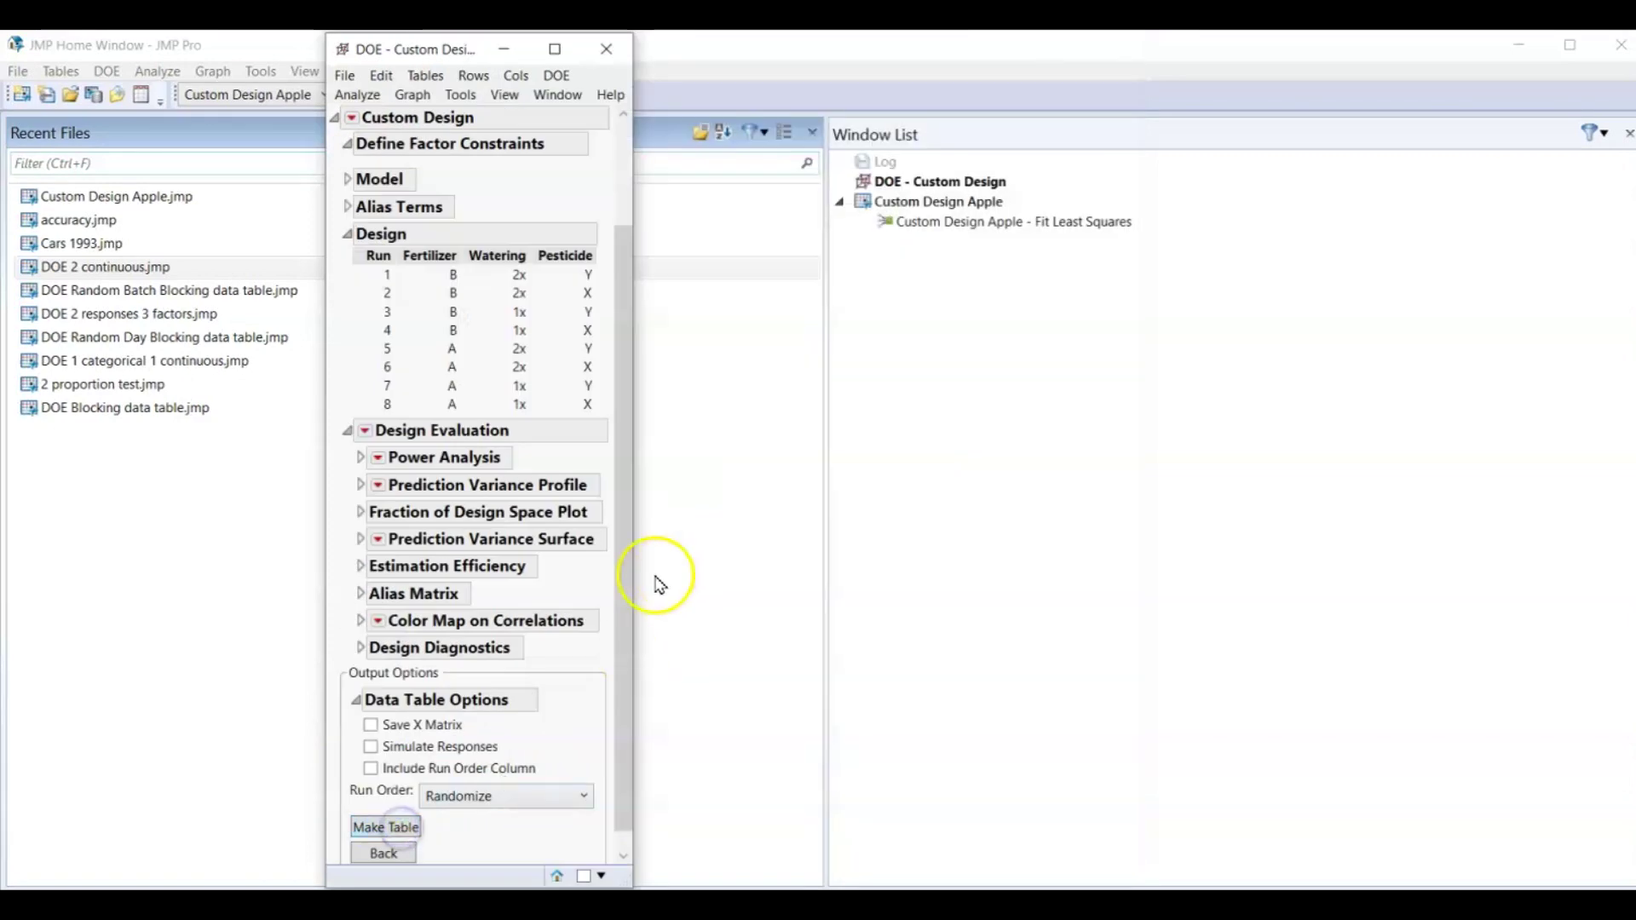
{"action": "scroll", "coordinate": [550, 548], "scroll_direction": "down", "scroll_amount": 1}
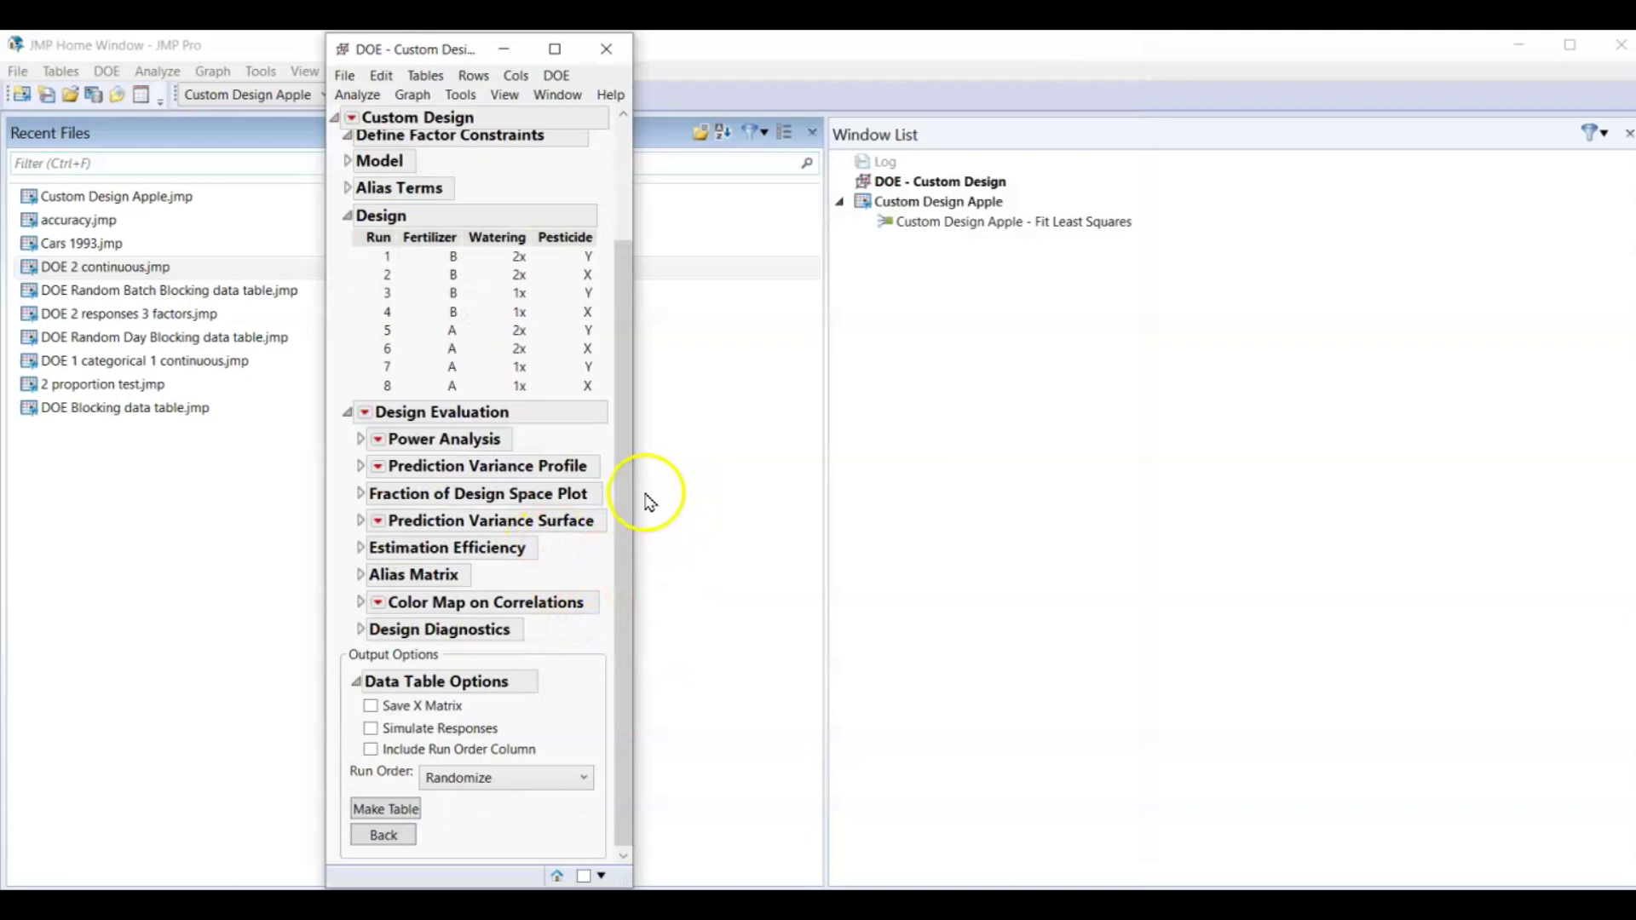
{"action": "left_click_drag", "start_coordinate": [635, 502], "coordinate": [833, 503]}
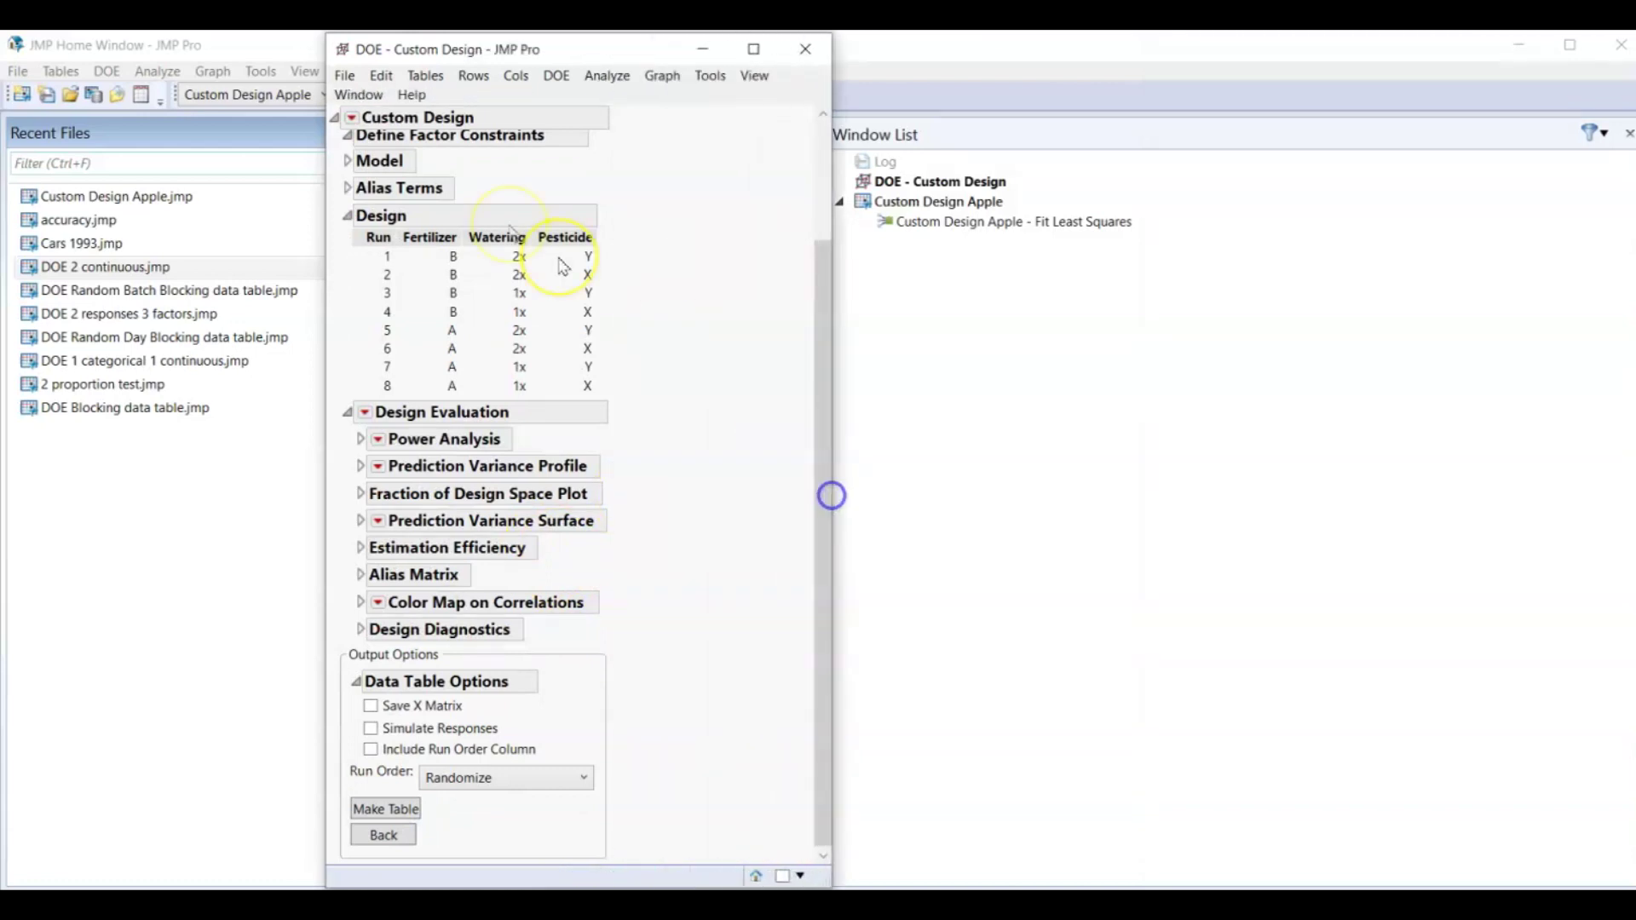
{"action": "left_click", "coordinate": [398, 822]}
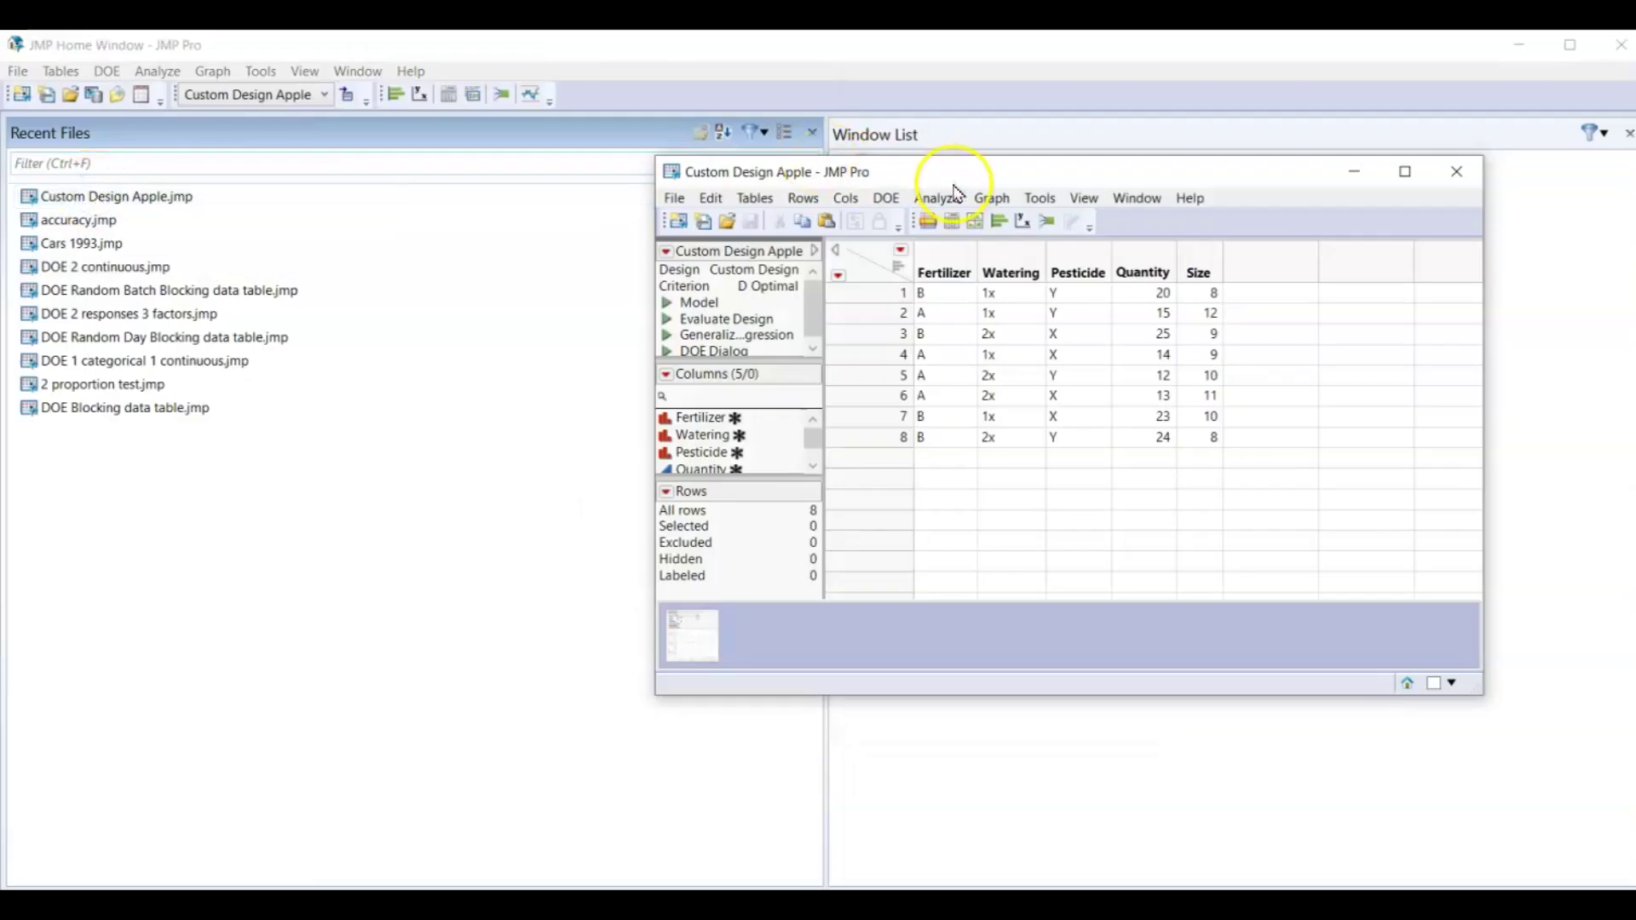
Open the Fit Model dialog from the data table's Model script.
{"action": "left_click_drag", "start_coordinate": [956, 176], "coordinate": [720, 188]}
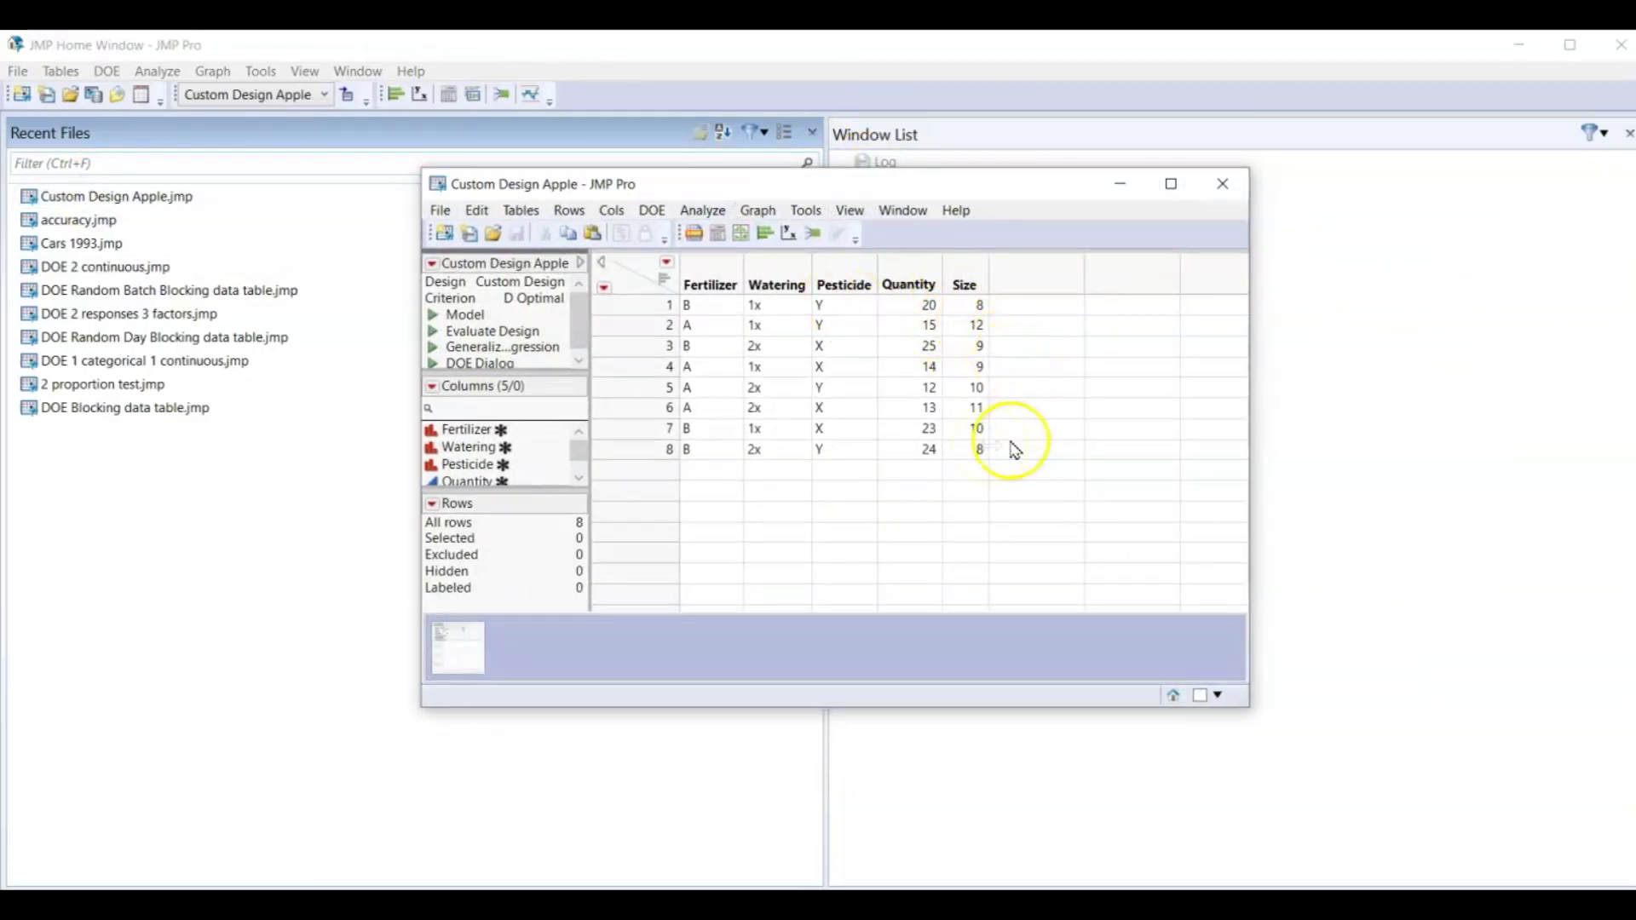
{"action": "left_click", "coordinate": [434, 322]}
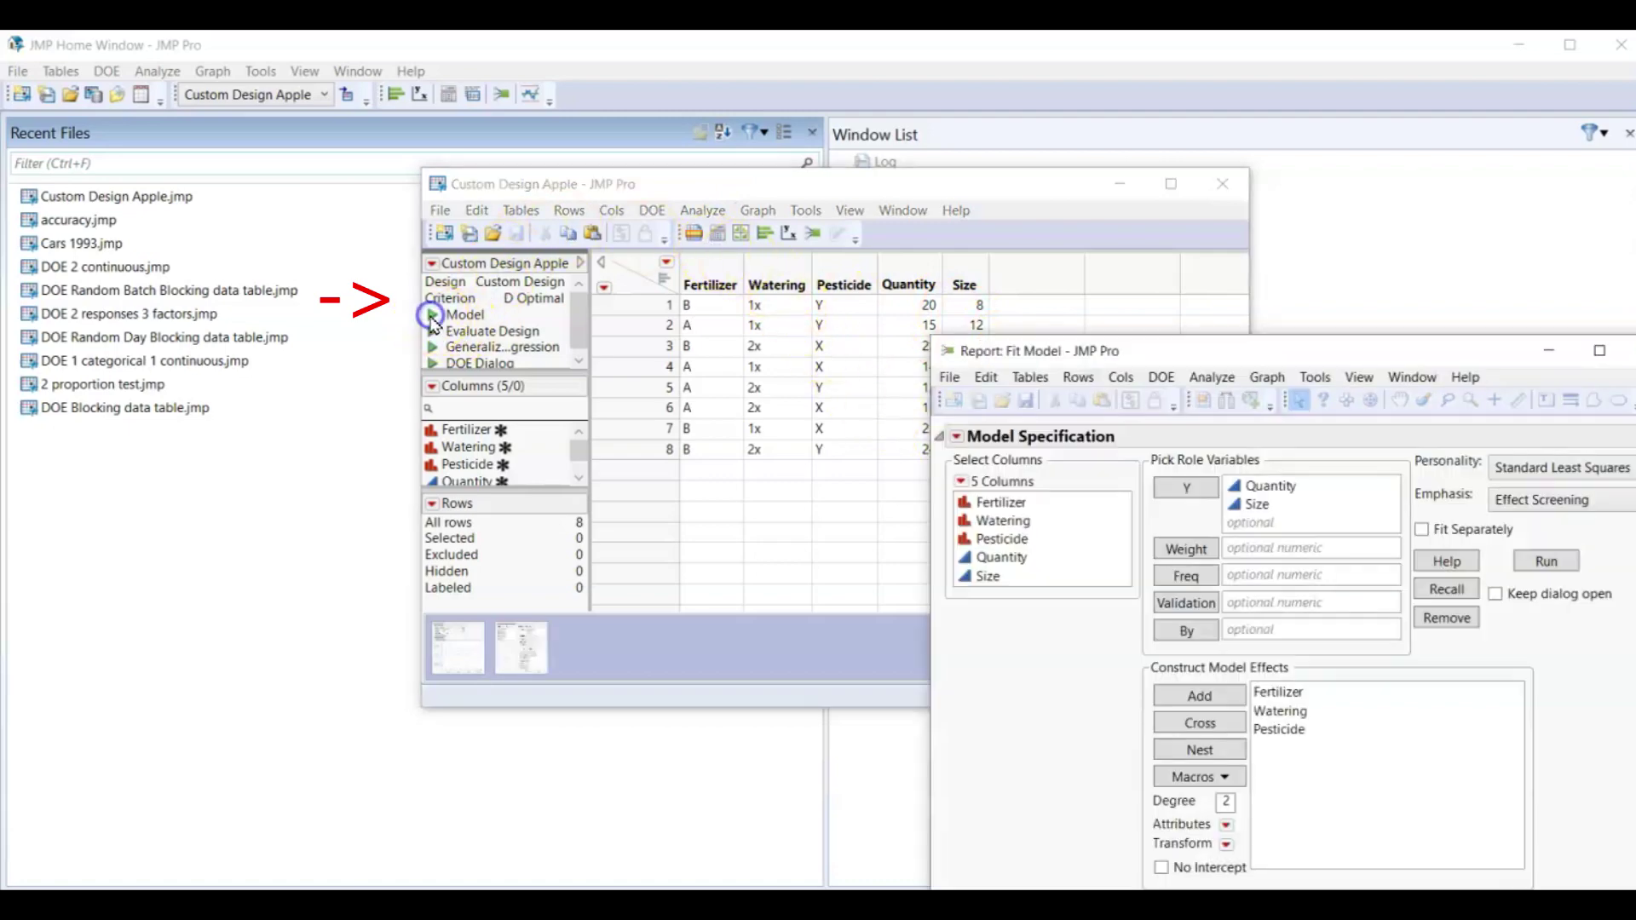
{"action": "left_click_drag", "start_coordinate": [1287, 354], "coordinate": [836, 163]}
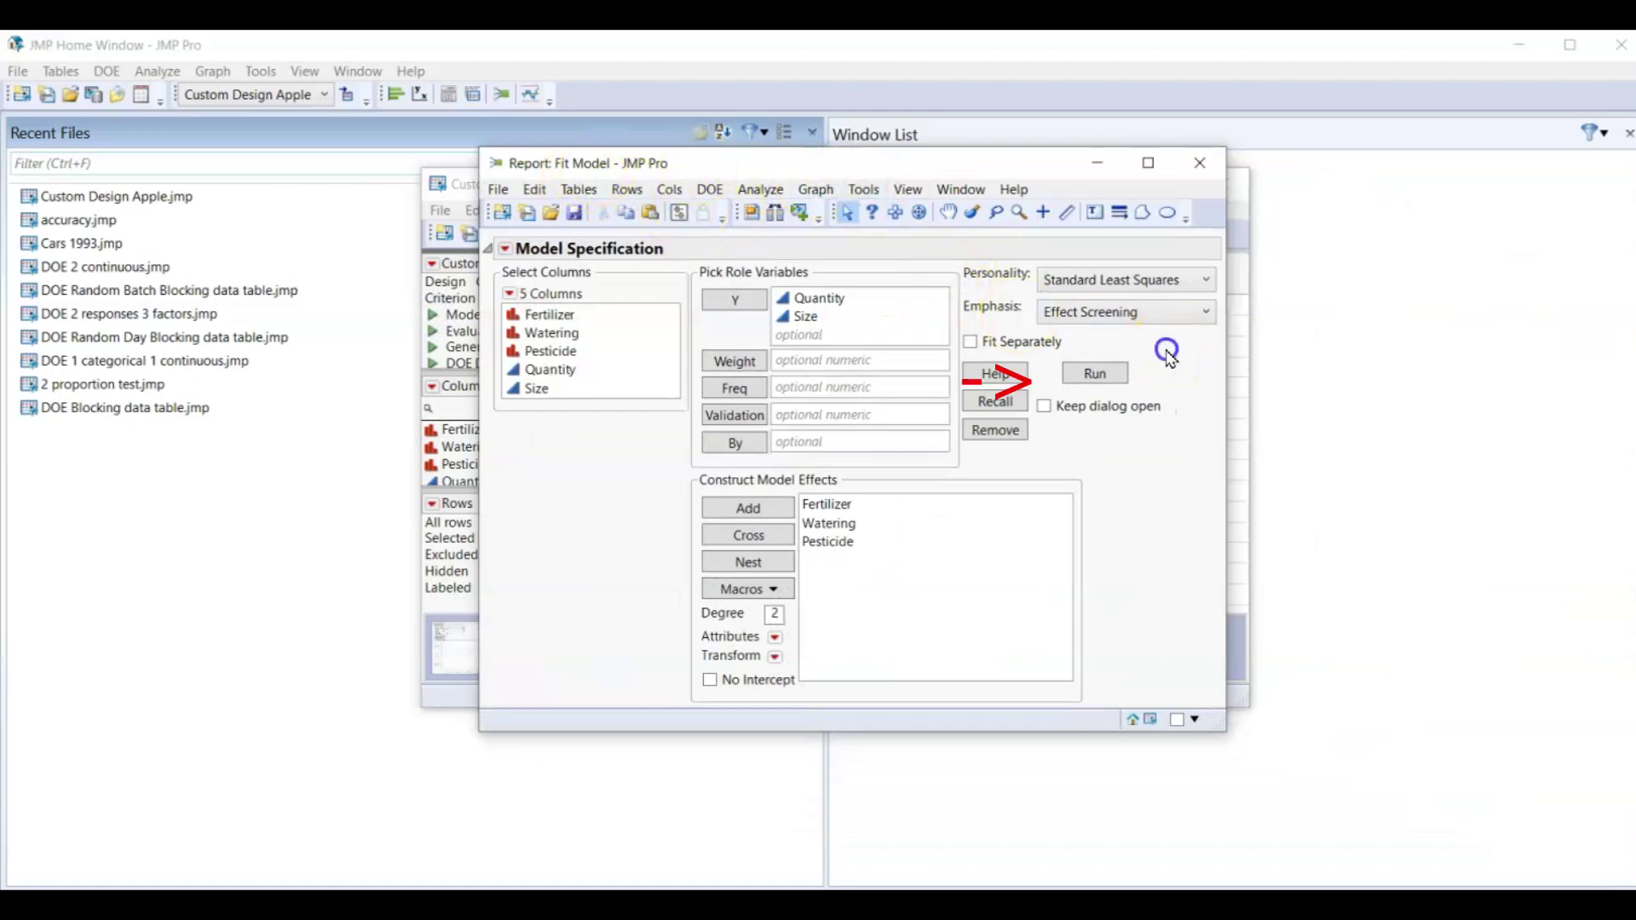
Run the fit, collapse Effect Summary and Quantity plots, and show Quantity's Parameter Estimates.
{"action": "left_click", "coordinate": [1102, 381]}
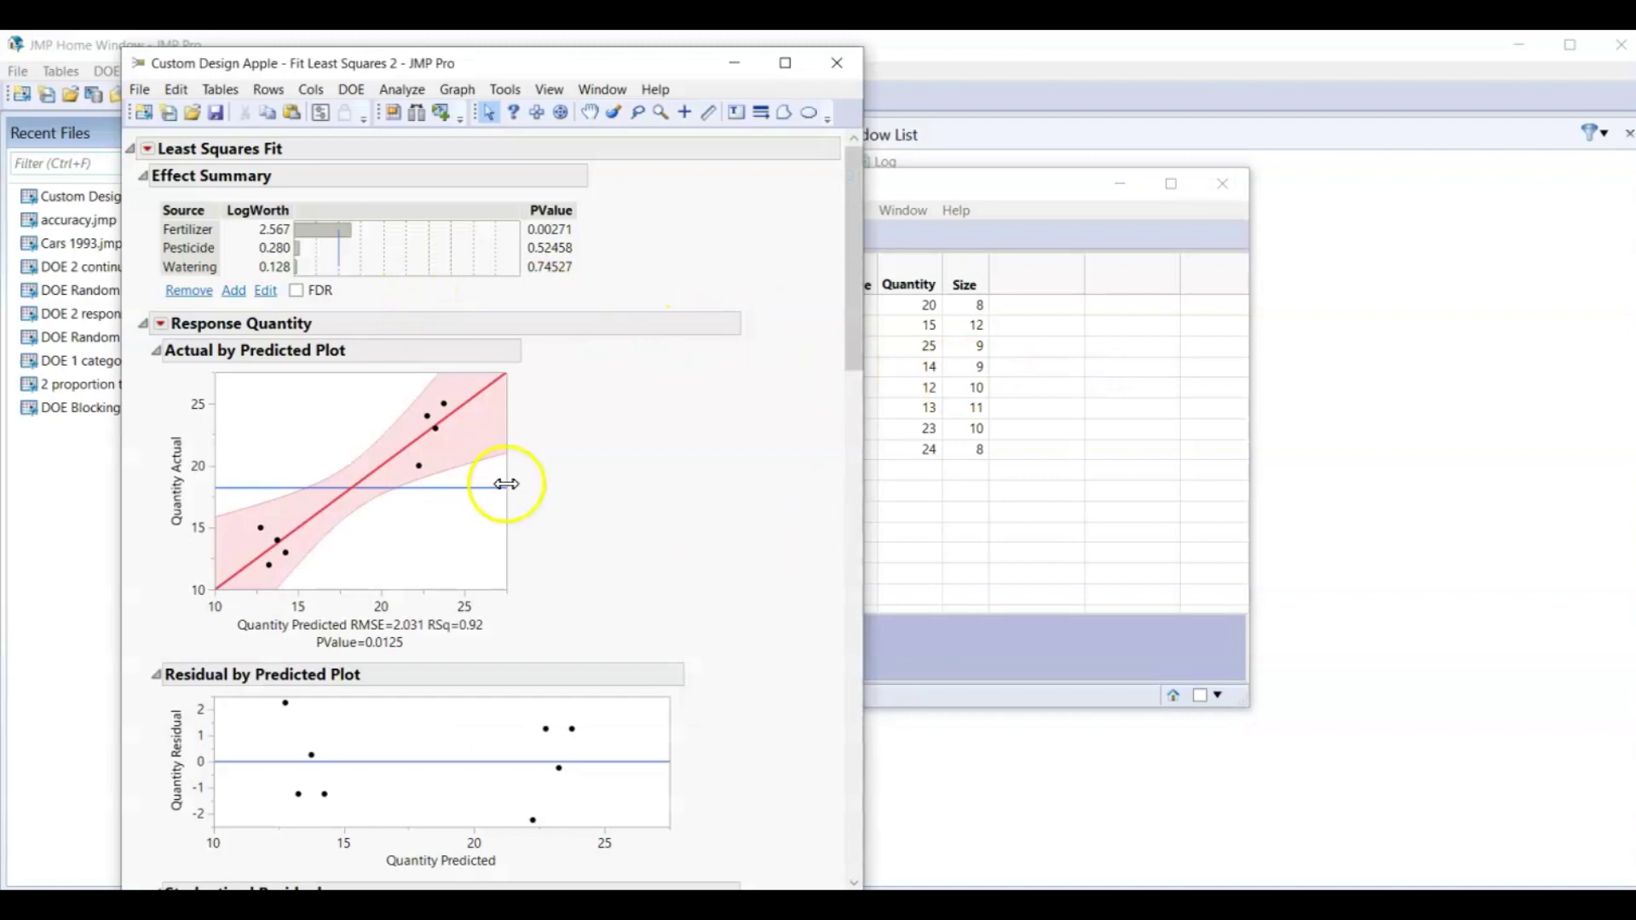
{"action": "left_click", "coordinate": [142, 178]}
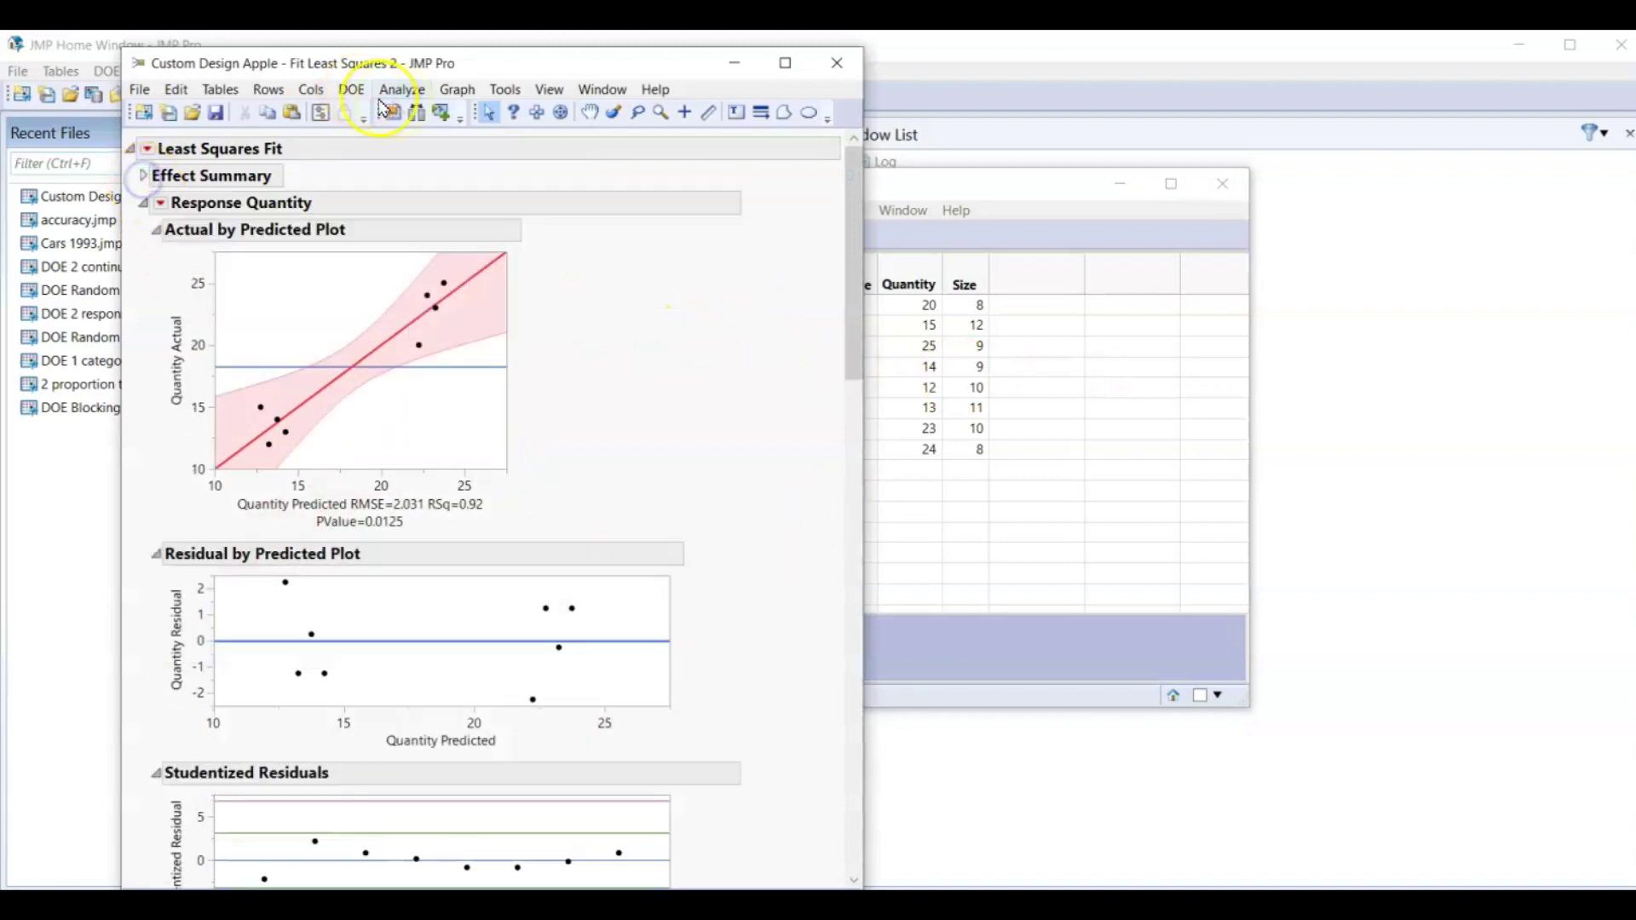
{"action": "left_click_drag", "start_coordinate": [432, 63], "coordinate": [589, 49]}
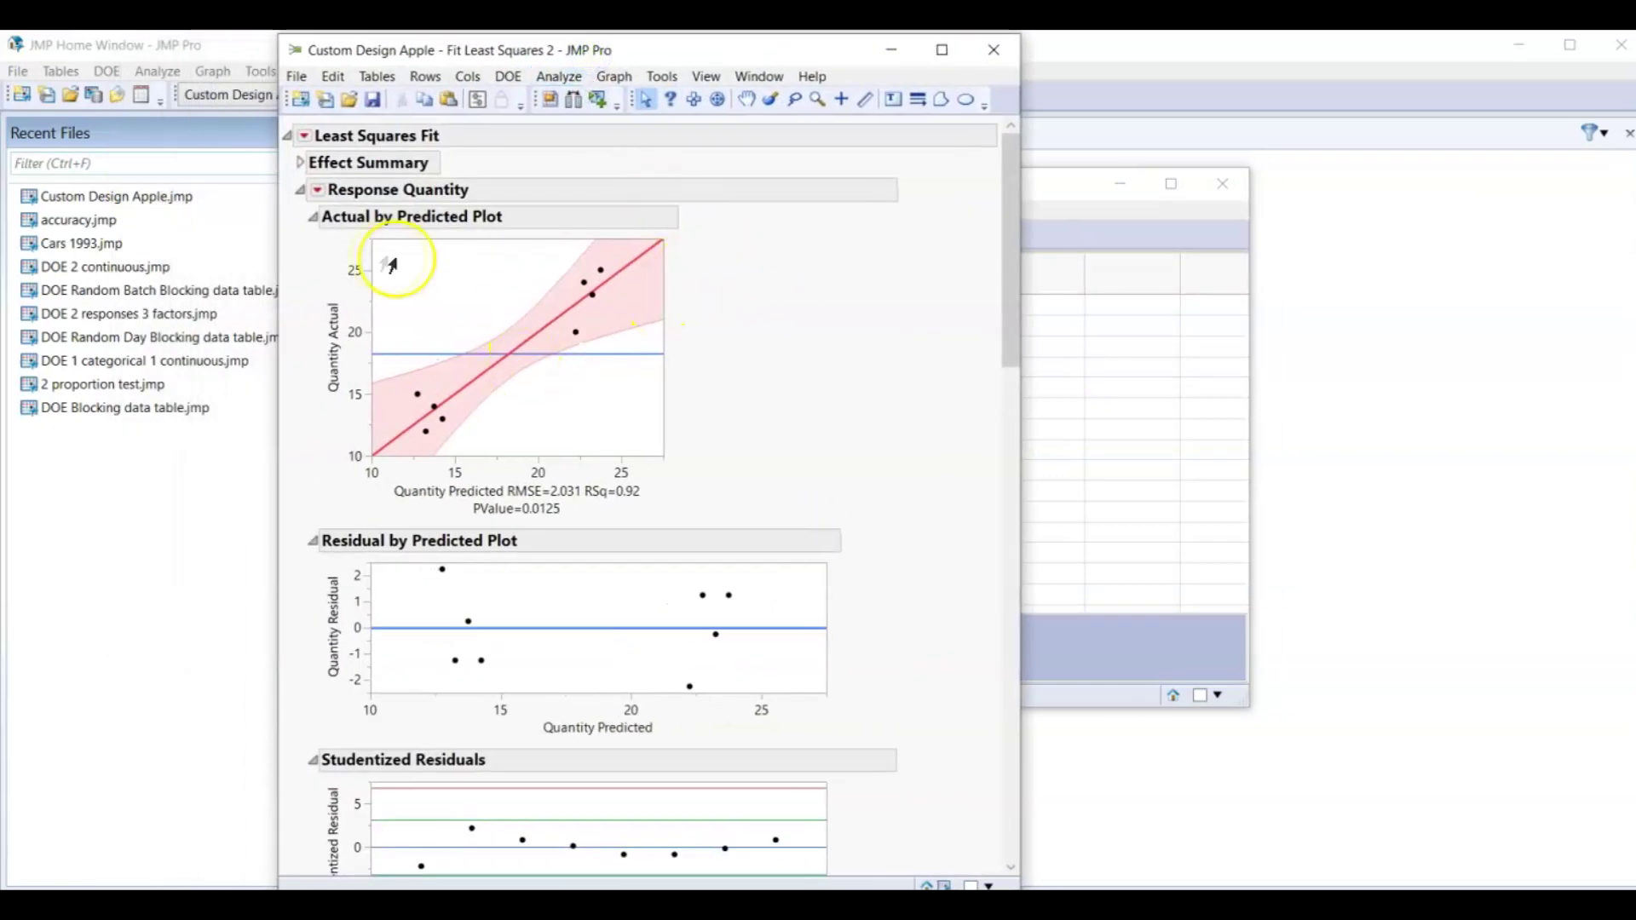
{"action": "left_click", "coordinate": [312, 221]}
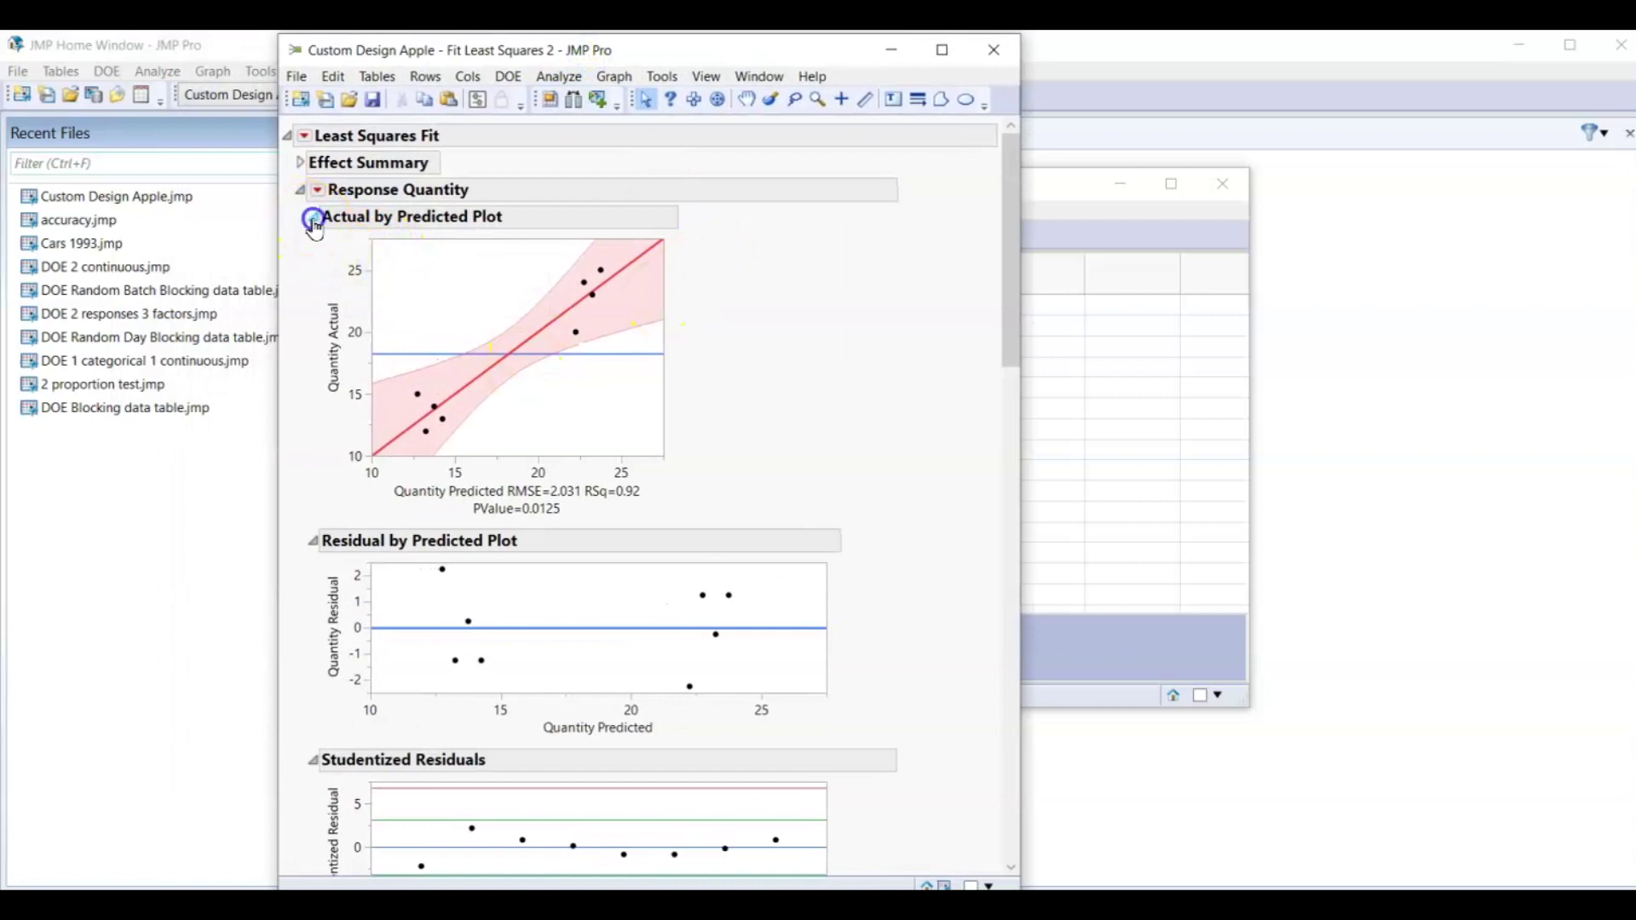
{"action": "left_click", "coordinate": [311, 246]}
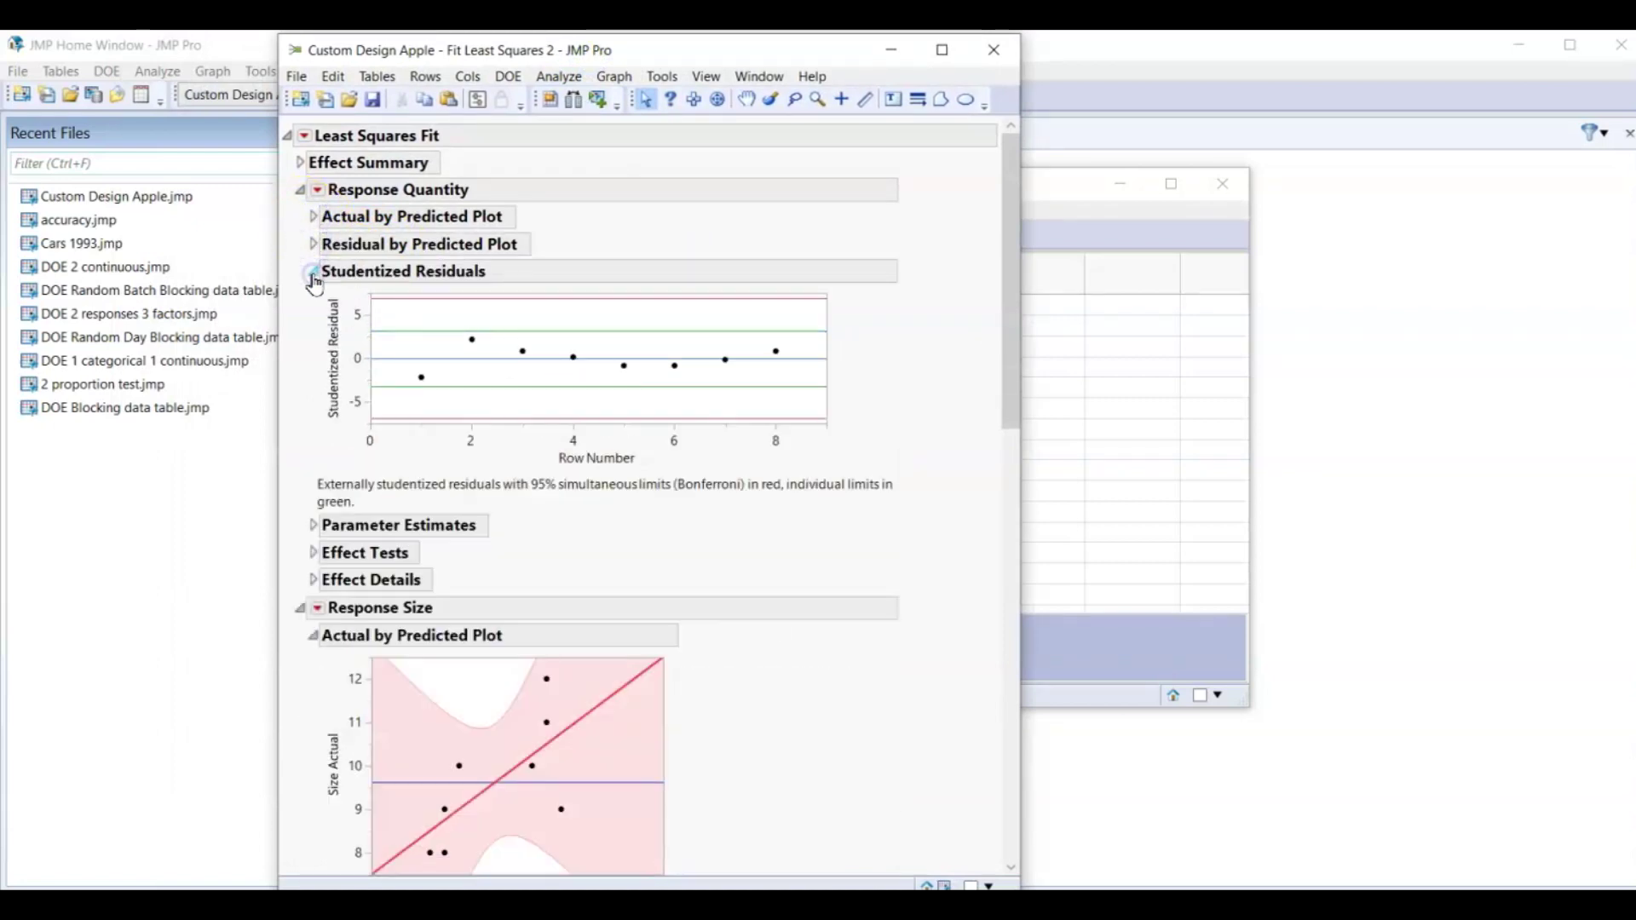
{"action": "left_click", "coordinate": [312, 273]}
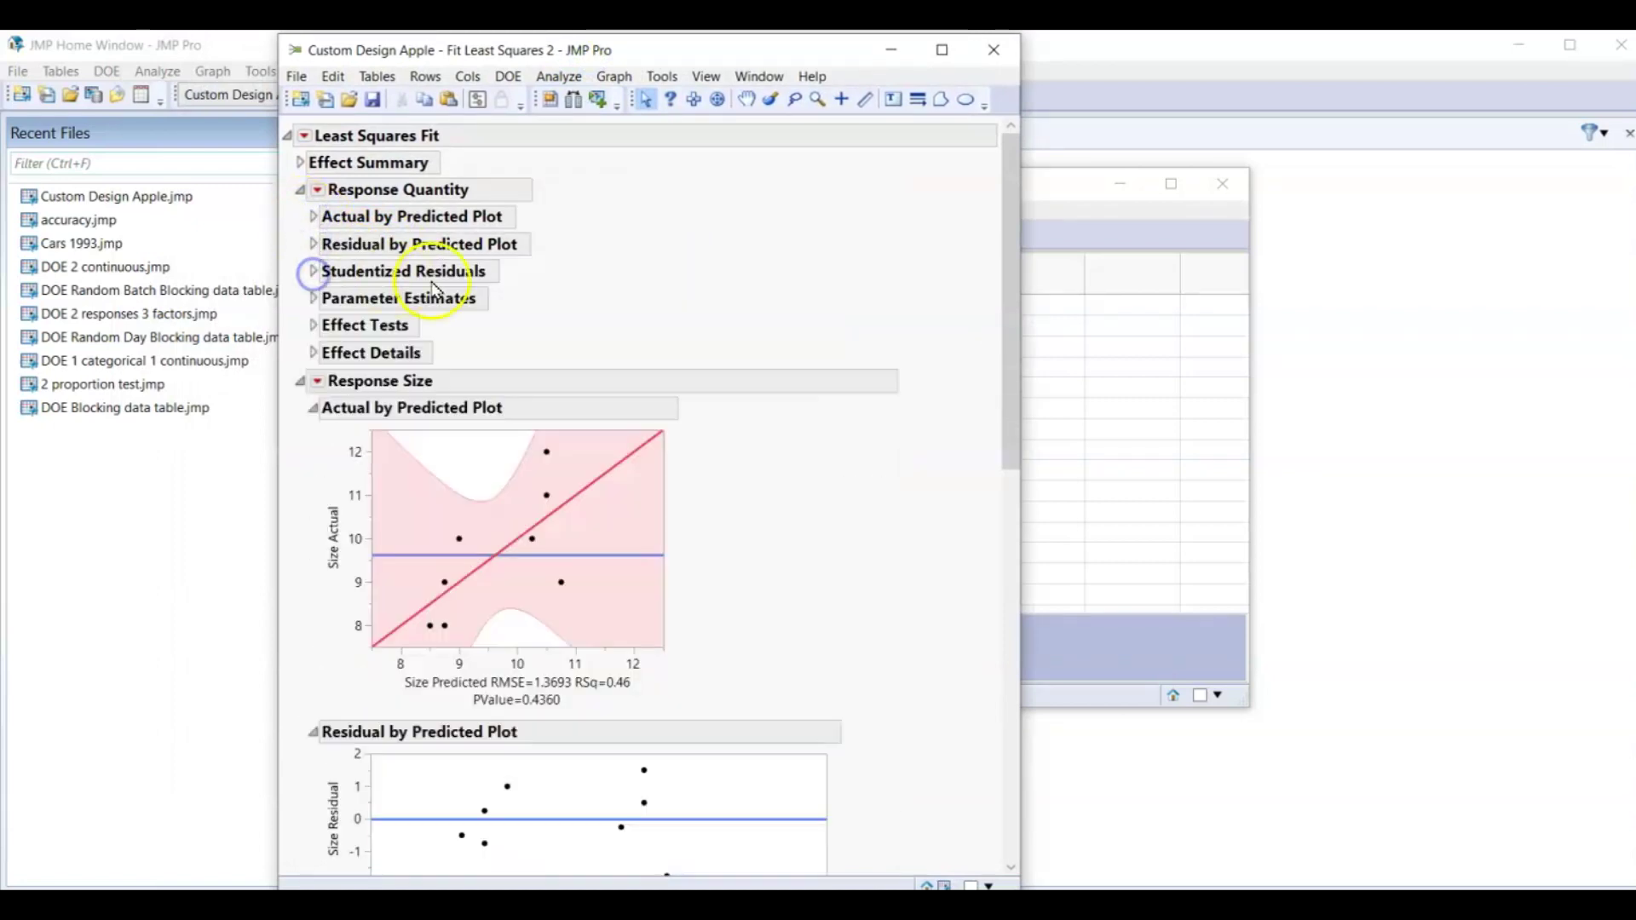
{"action": "left_click", "coordinate": [312, 299]}
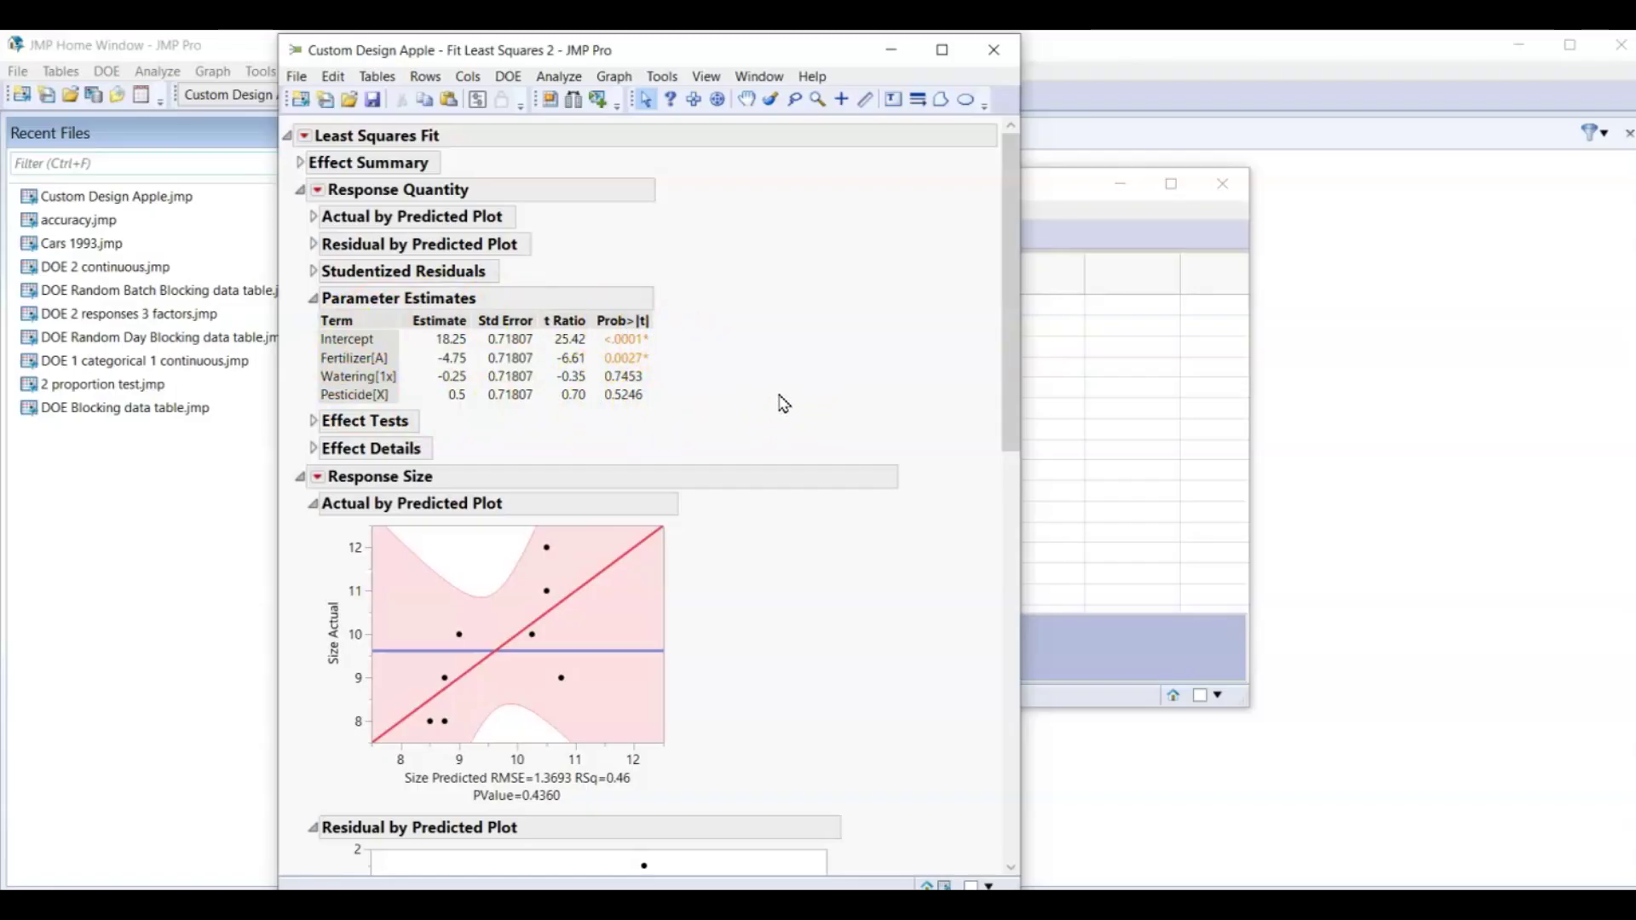
Collapse Response Quantity, the Size plots and residuals, and Response Size.
{"action": "left_click", "coordinate": [300, 189]}
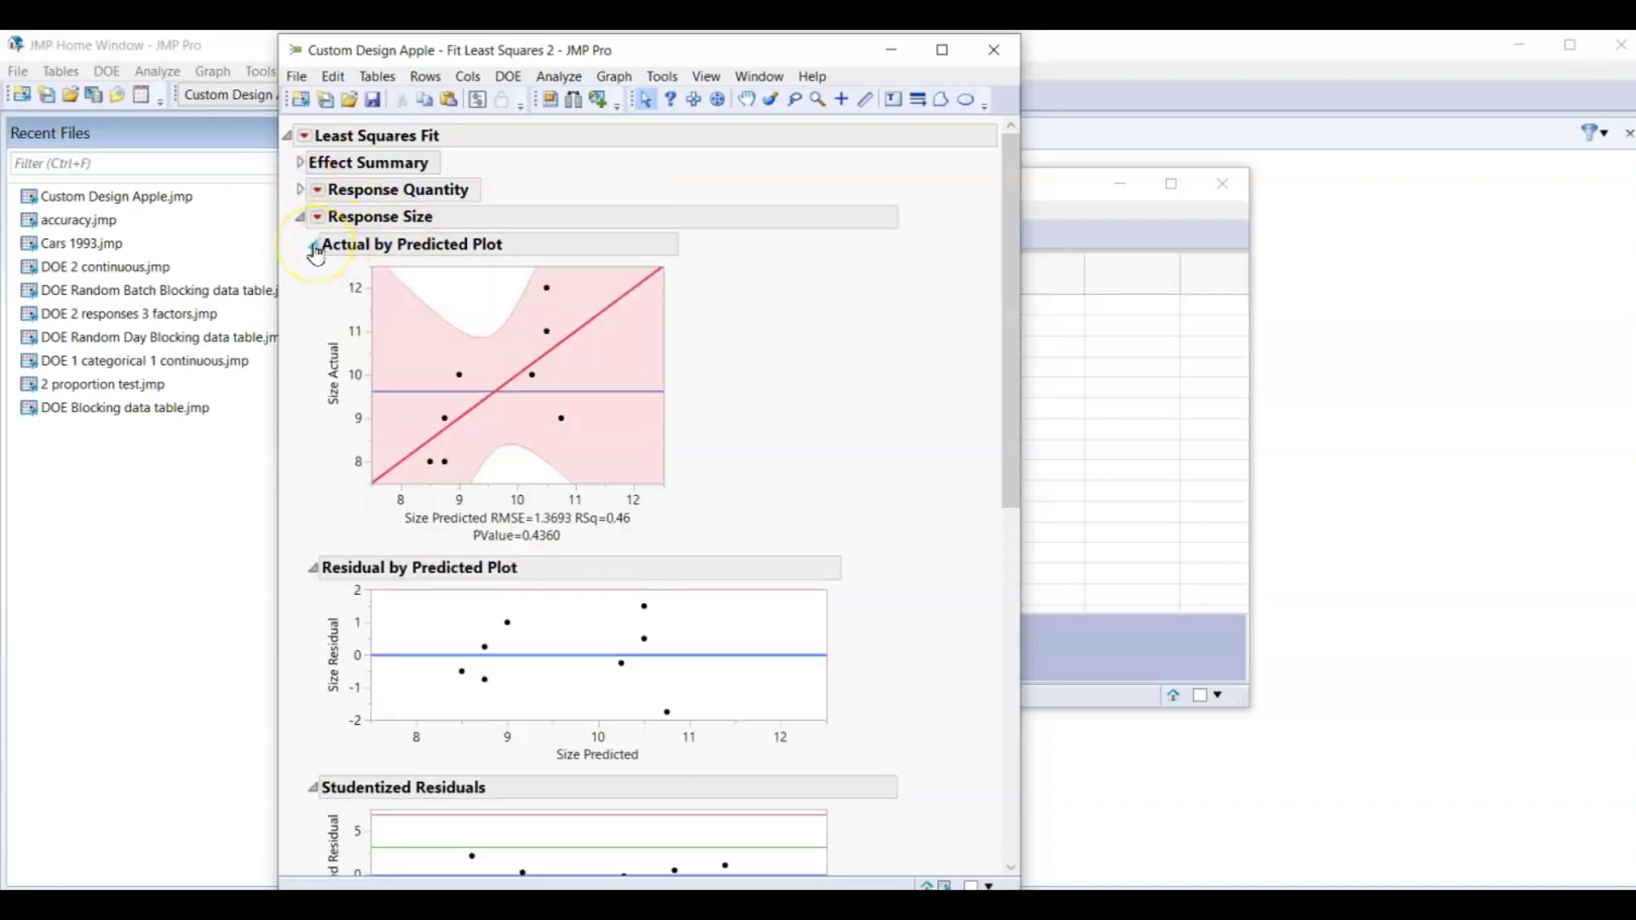
{"action": "left_click", "coordinate": [314, 247]}
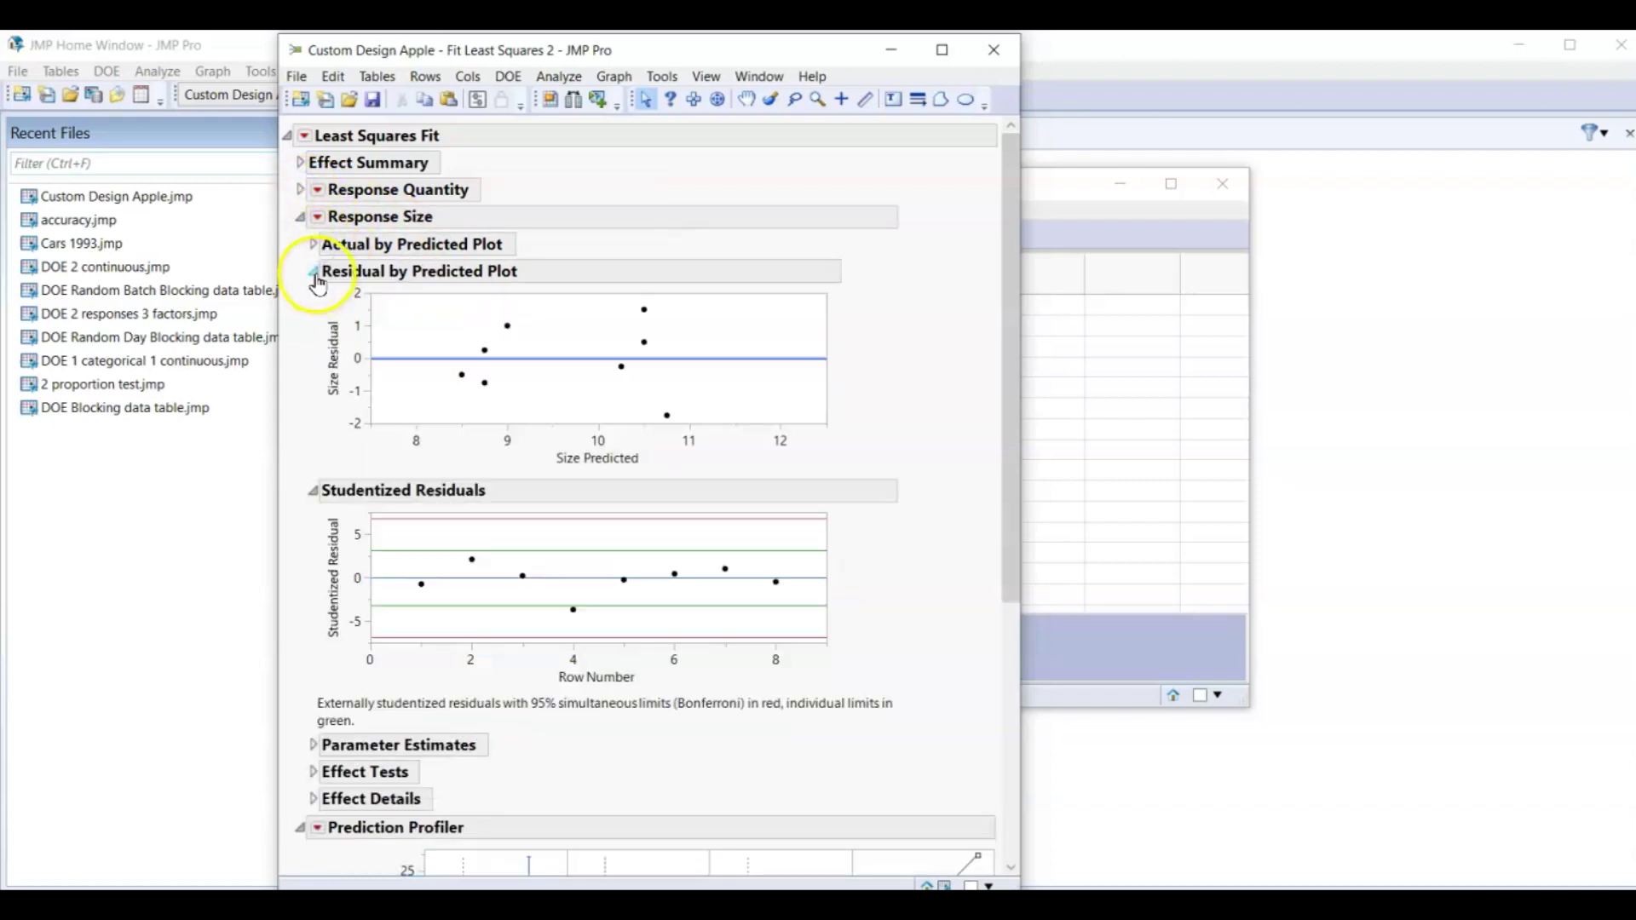
{"action": "left_click", "coordinate": [313, 271]}
{"action": "left_click", "coordinate": [313, 298]}
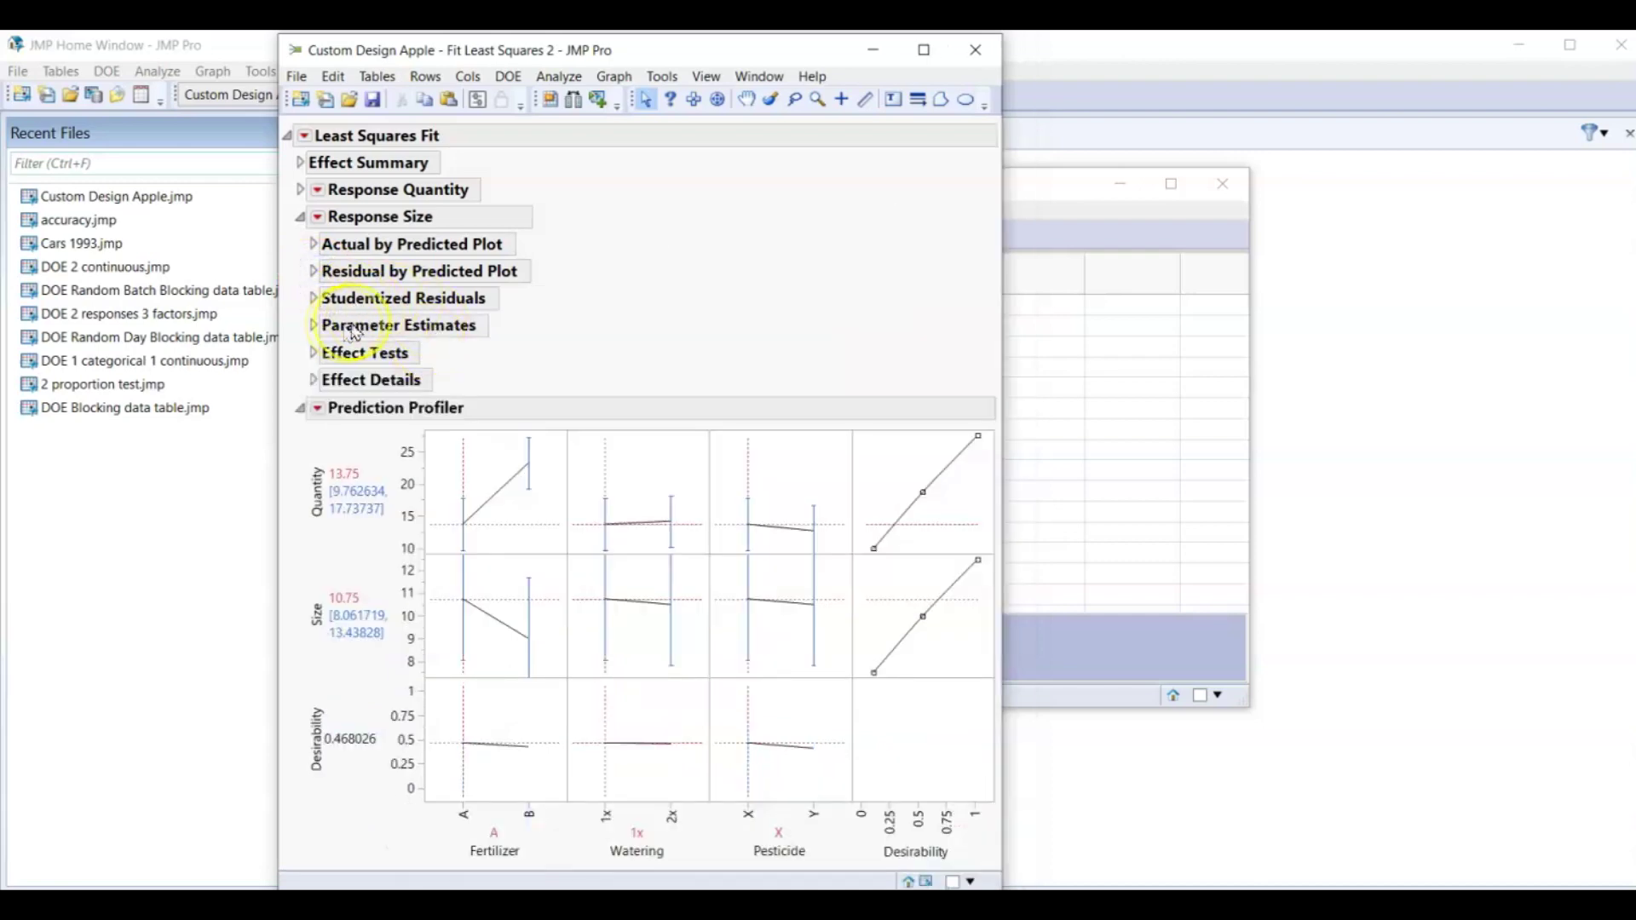
{"action": "left_click", "coordinate": [314, 325]}
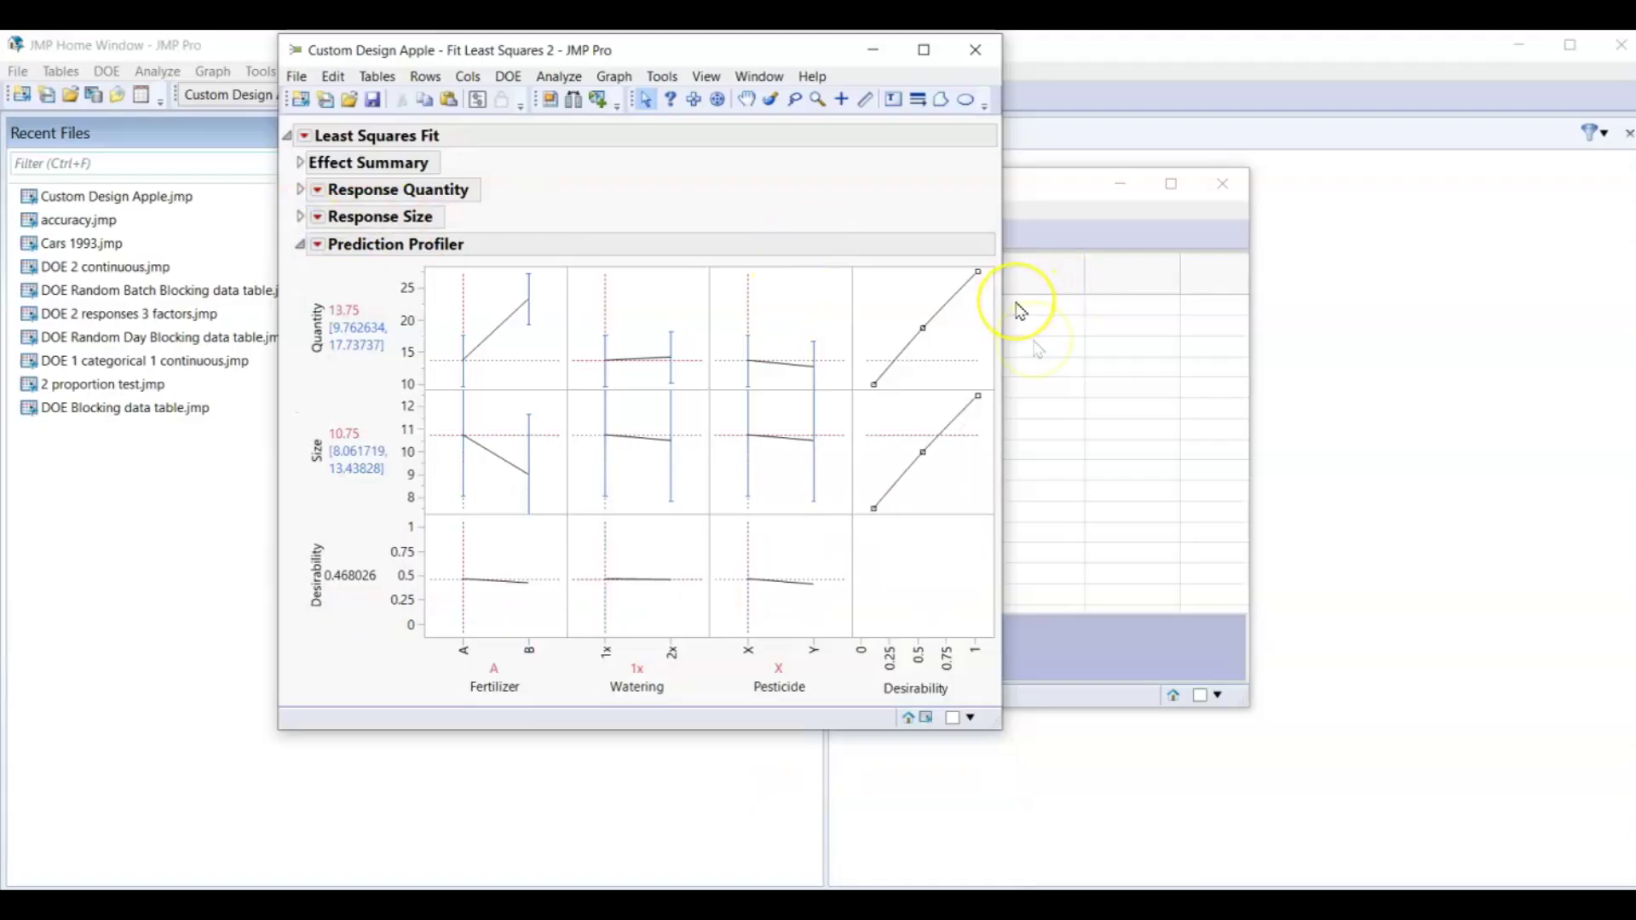
Toggle Fertilizer between A and B, ending on B: Quantity 23.25, Size 9, desirability 0.427.
{"action": "left_click", "coordinate": [474, 508]}
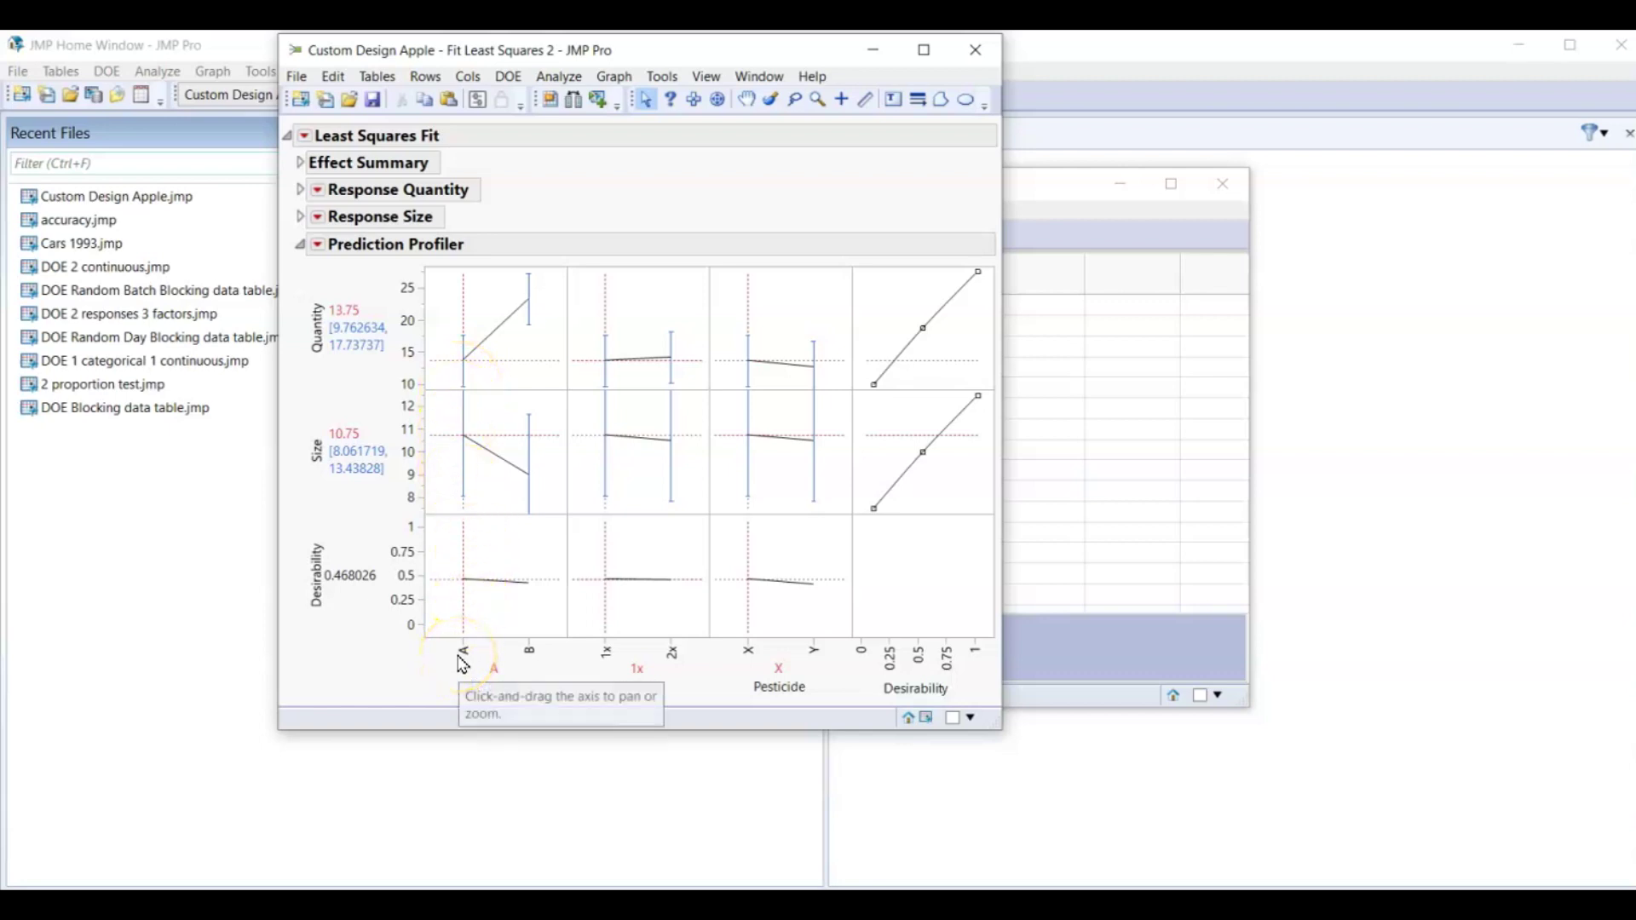
{"action": "left_click", "coordinate": [529, 622]}
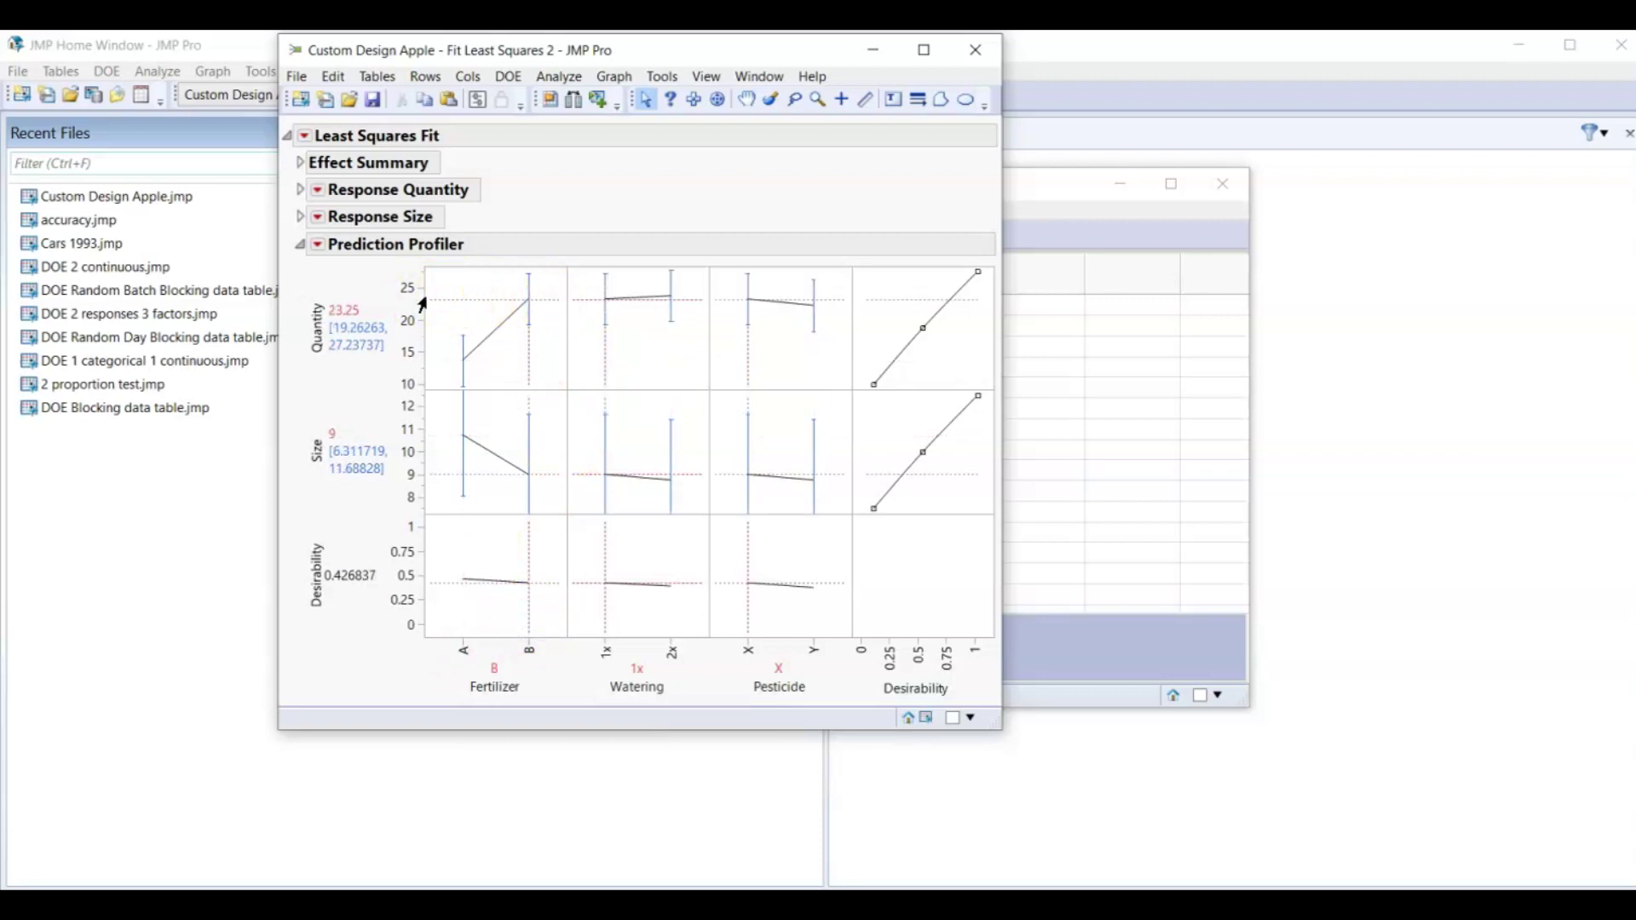
{"action": "left_click", "coordinate": [633, 464]}
{"action": "left_click", "coordinate": [656, 347]}
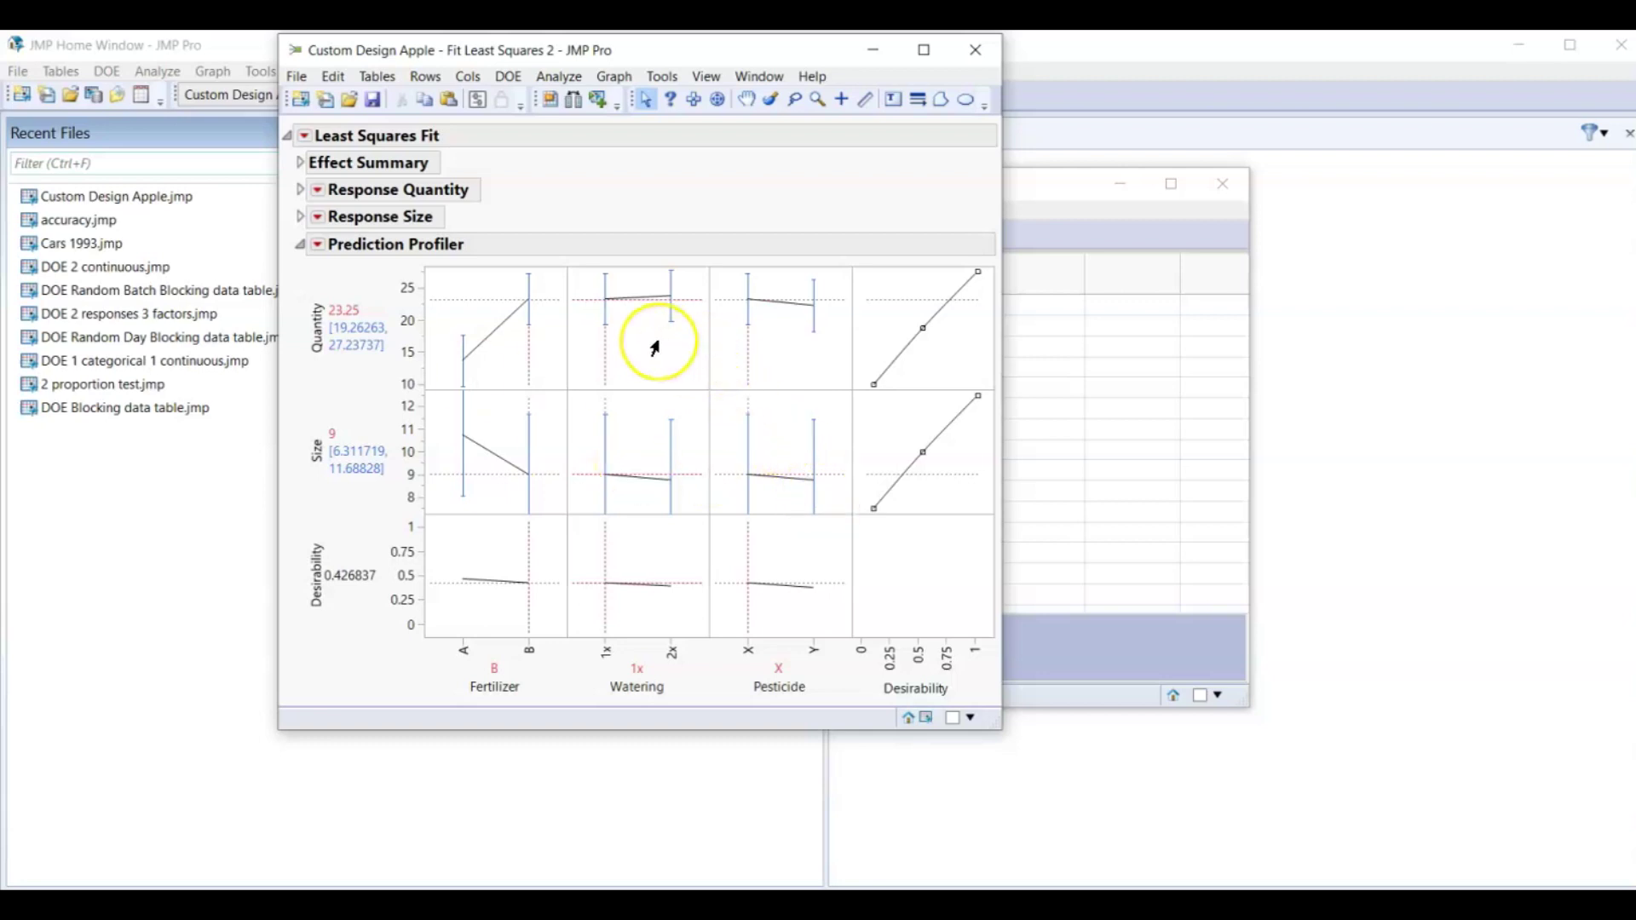
{"action": "left_click", "coordinate": [781, 342]}
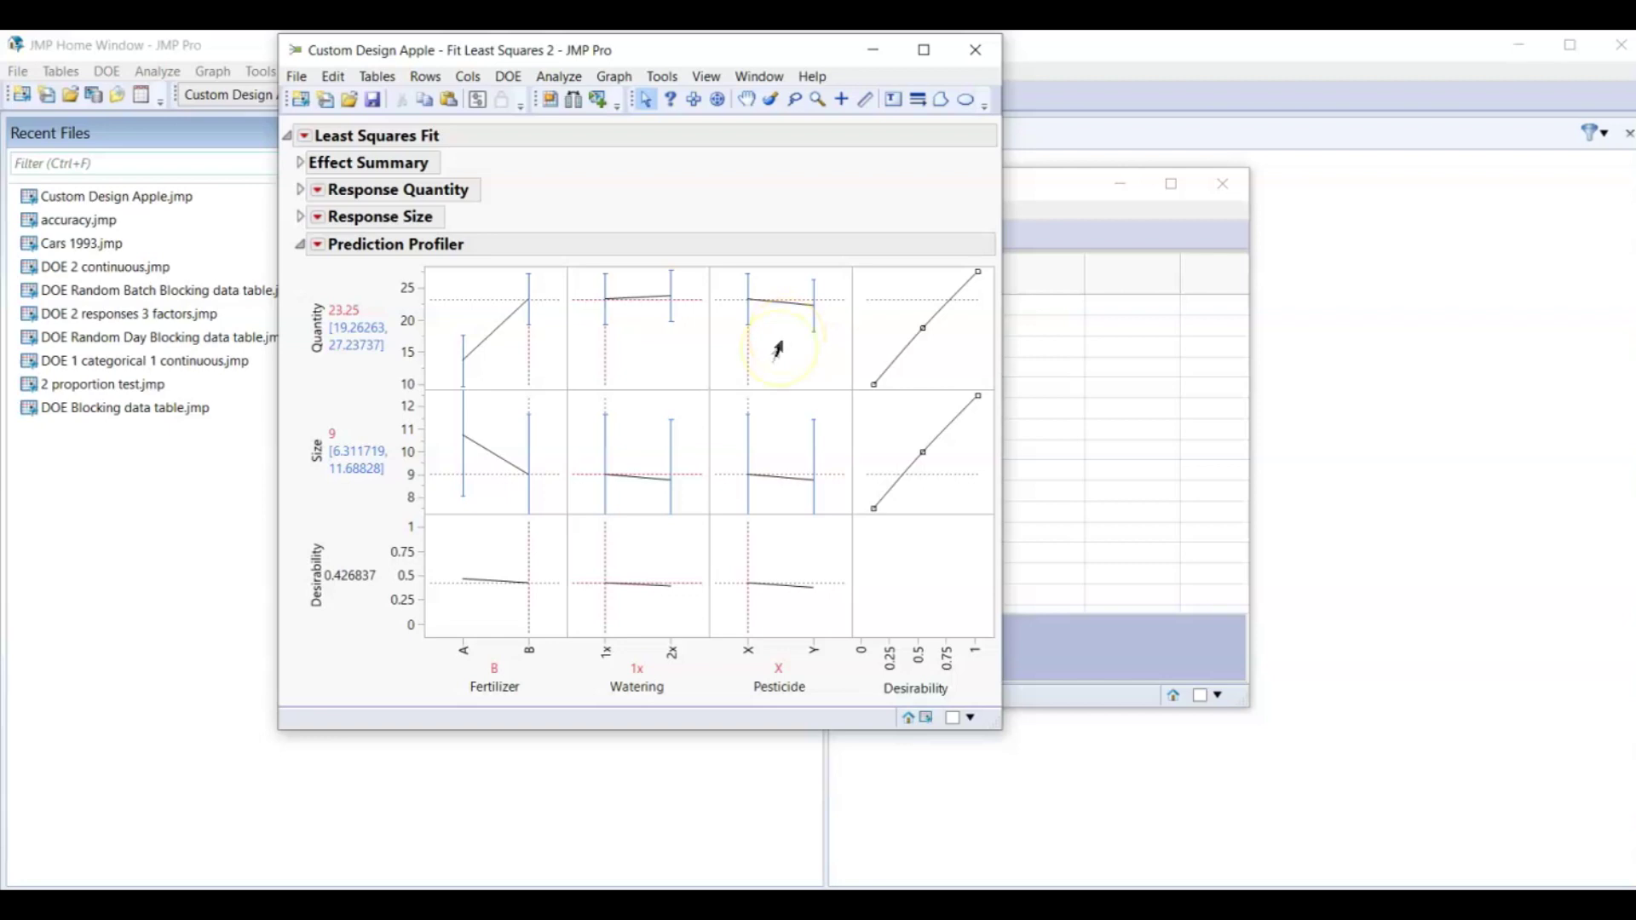
{"action": "left_click", "coordinate": [554, 467]}
{"action": "left_click", "coordinate": [469, 503]}
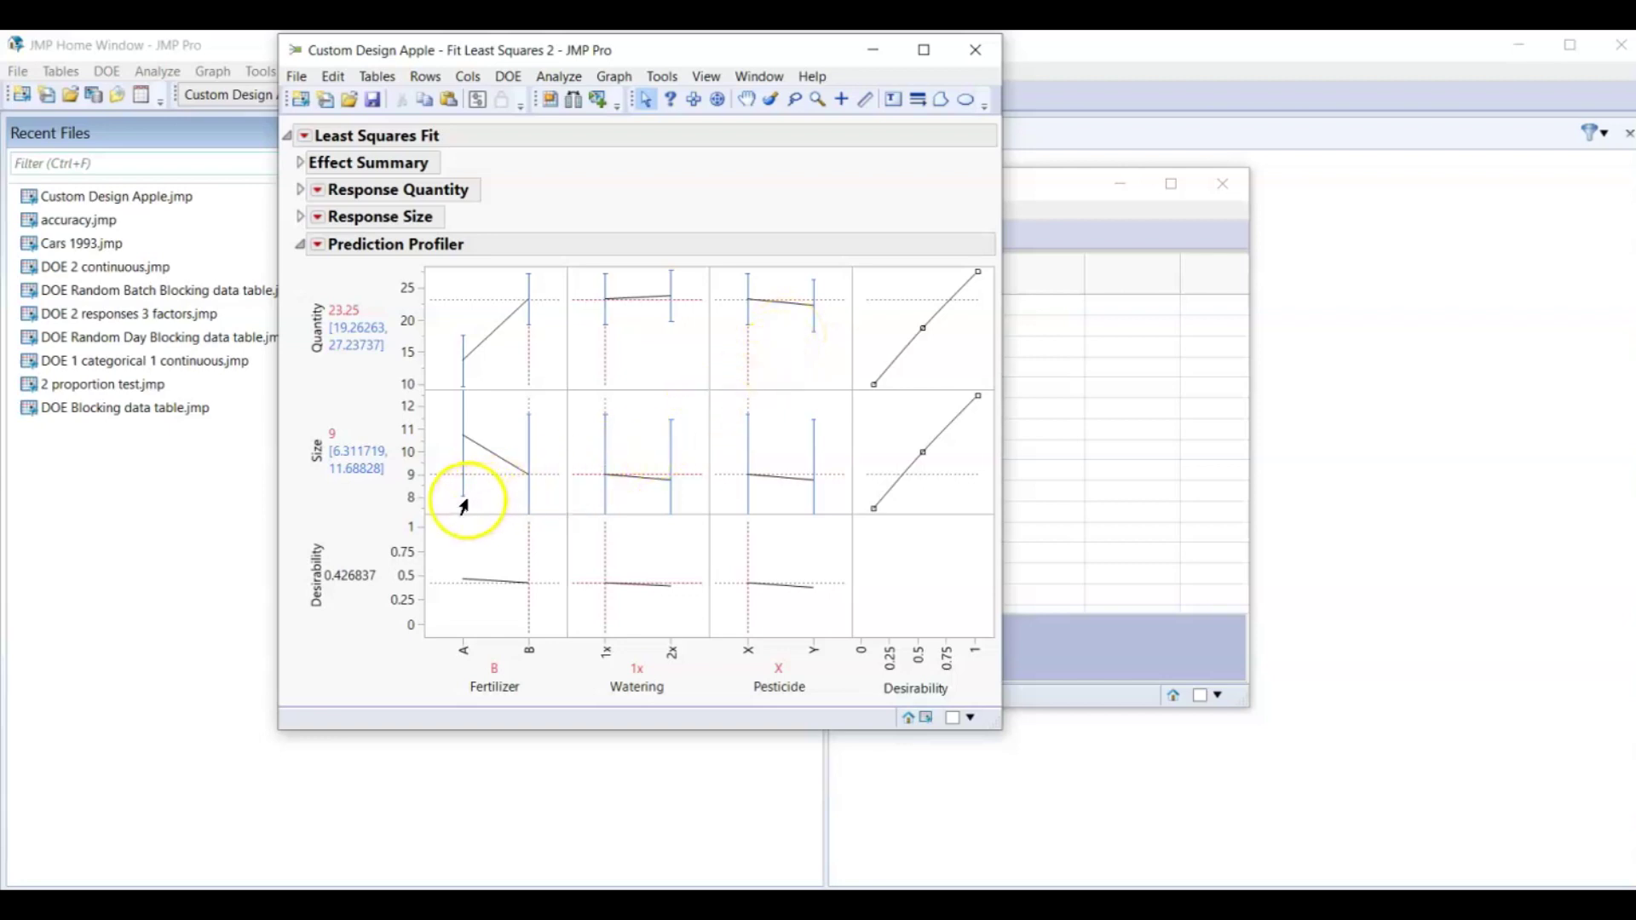
{"action": "left_click", "coordinate": [456, 628]}
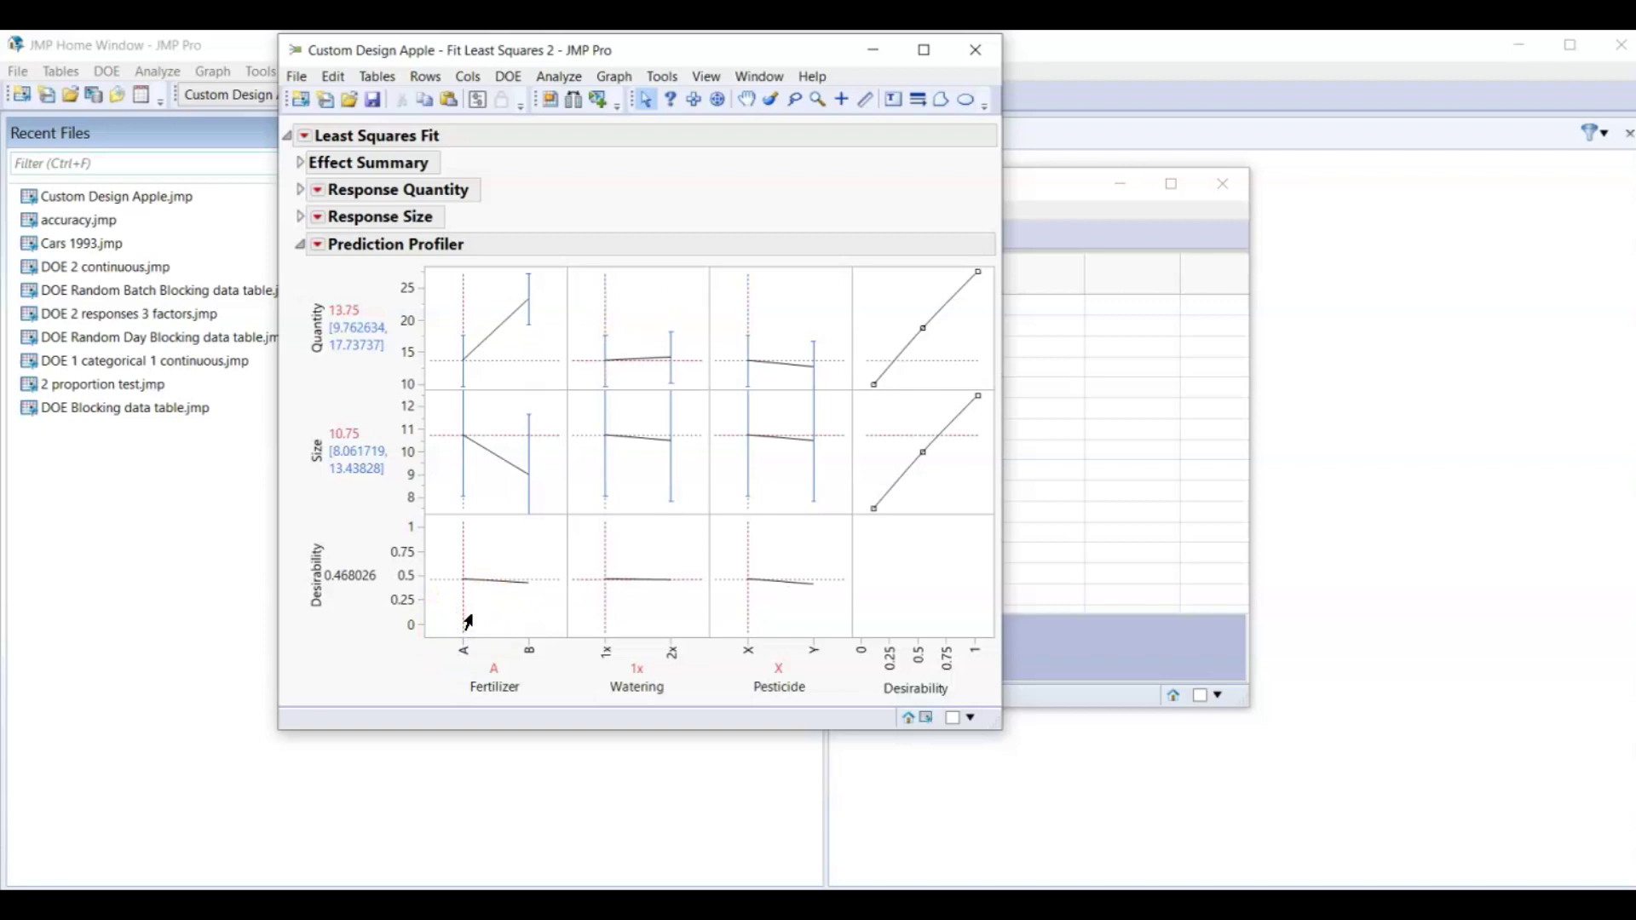
{"action": "left_click", "coordinate": [528, 549]}
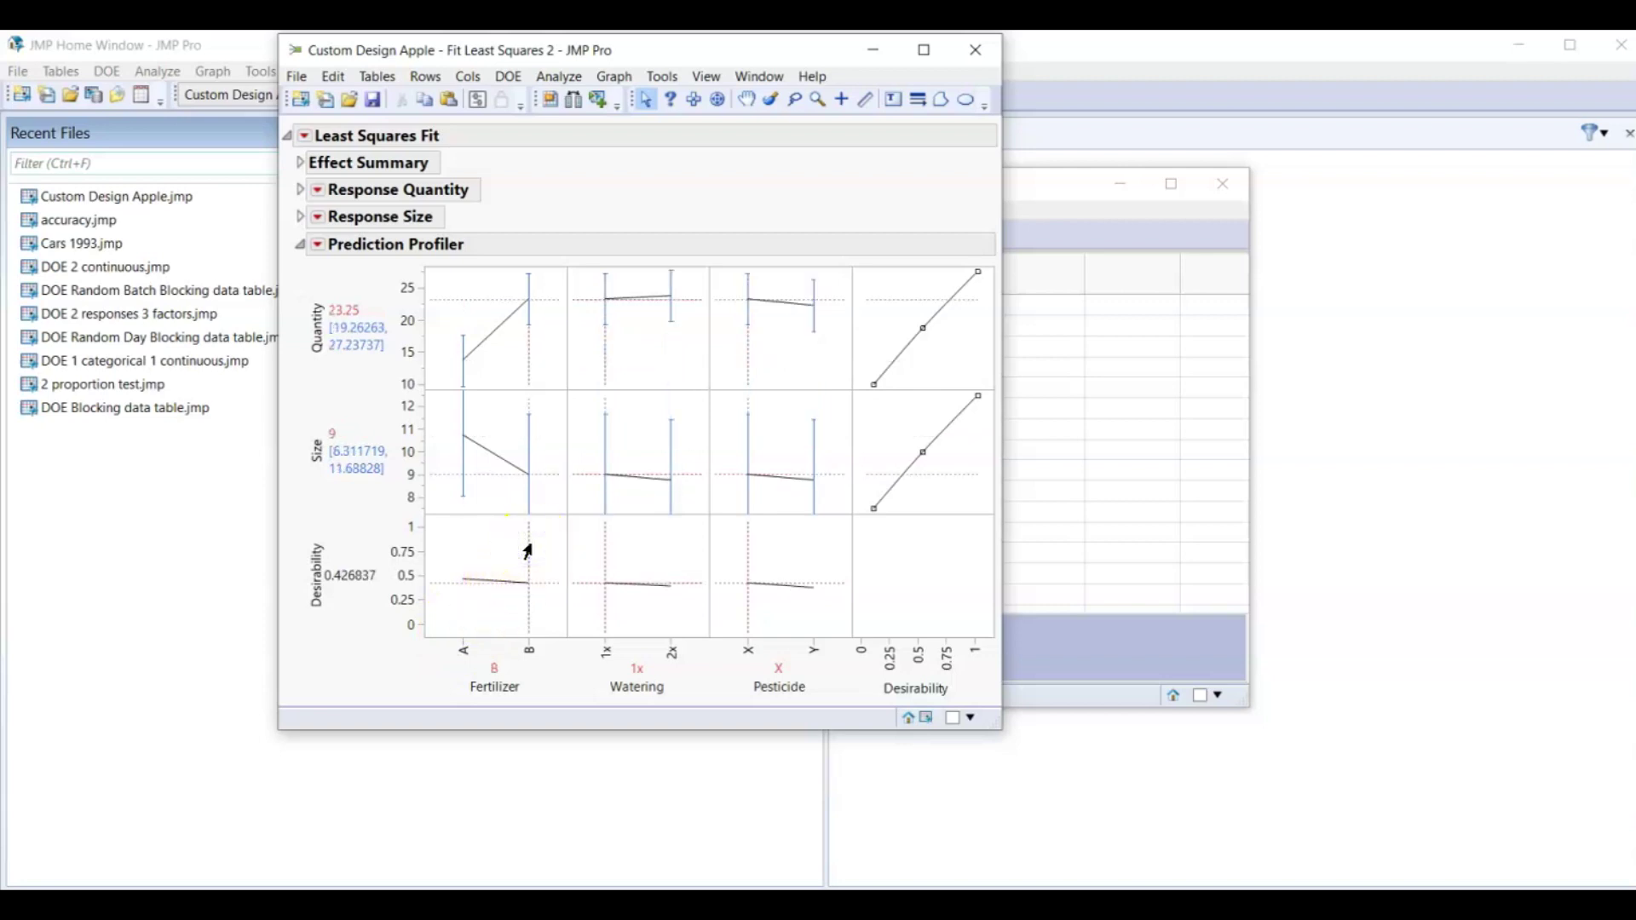